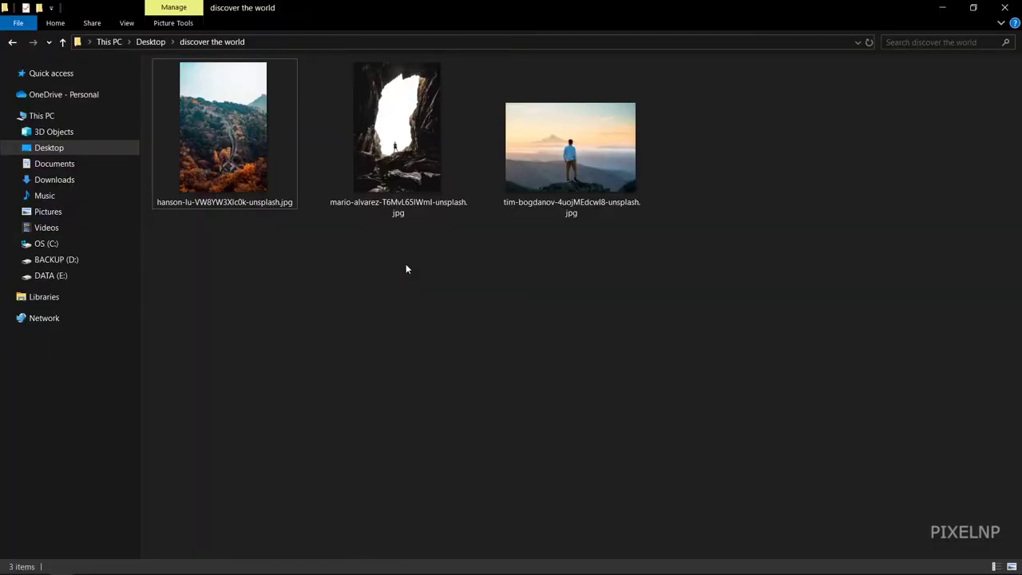
Drag the cave photo mario-alvarez-T6MvL65lWml-unsplash.jpg from File Explorer over to Photoshop.
{"action": "left_click", "coordinate": [424, 179]}
{"action": "left_click_drag", "start_coordinate": [424, 179], "coordinate": [412, 347]}
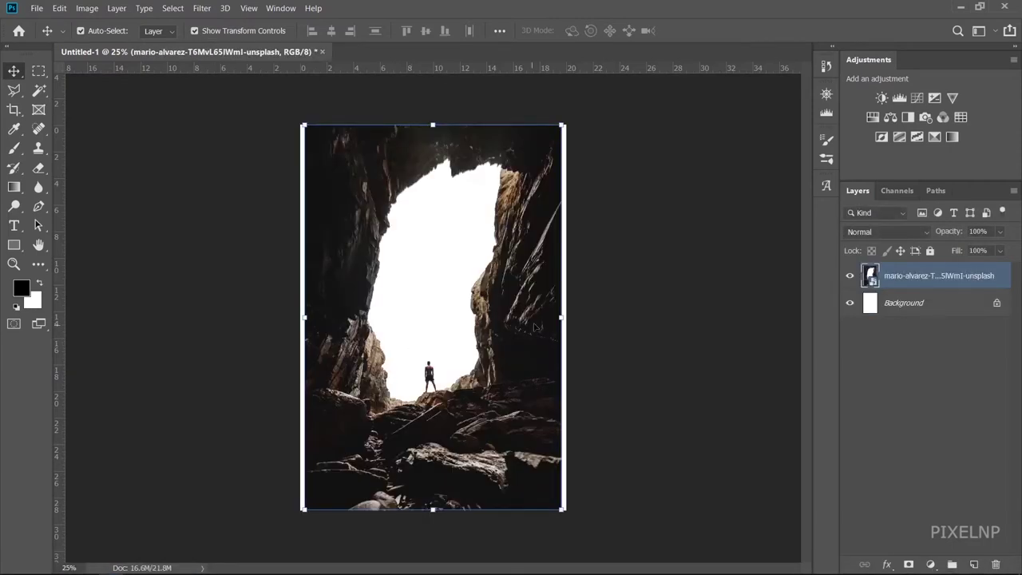
Scale the cave photo to 103.16% width and 90.50% height, centred to fill the canvas.
{"action": "mouse_move", "coordinate": [562, 317]}
{"action": "left_mouse_down"}
{"action": "mouse_move", "coordinate": [587, 317]}
{"action": "mouse_move", "coordinate": [606, 349]}
{"action": "left_mouse_up"}
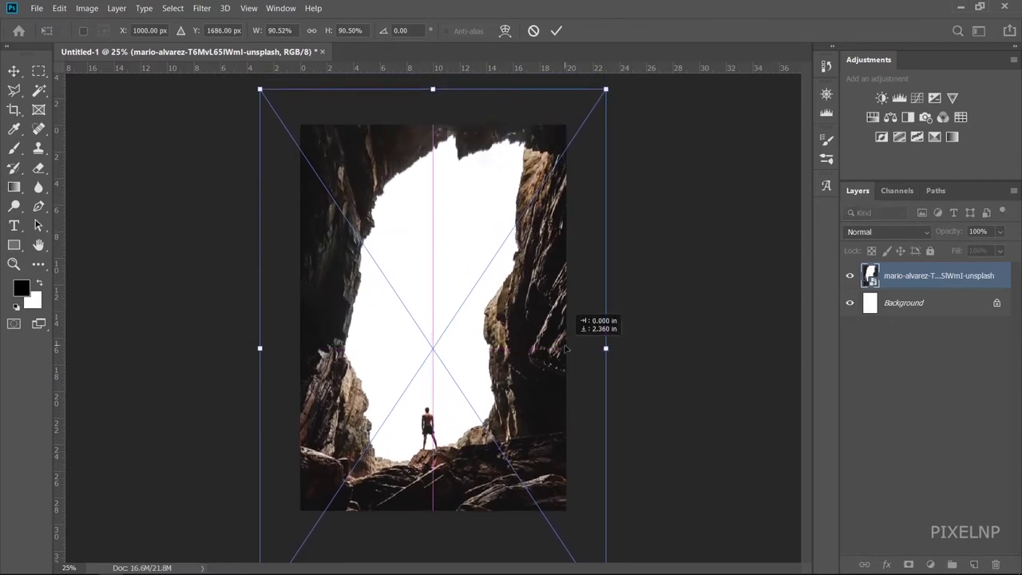
{"action": "left_click_drag", "start_coordinate": [260, 350], "coordinate": [234, 349]}
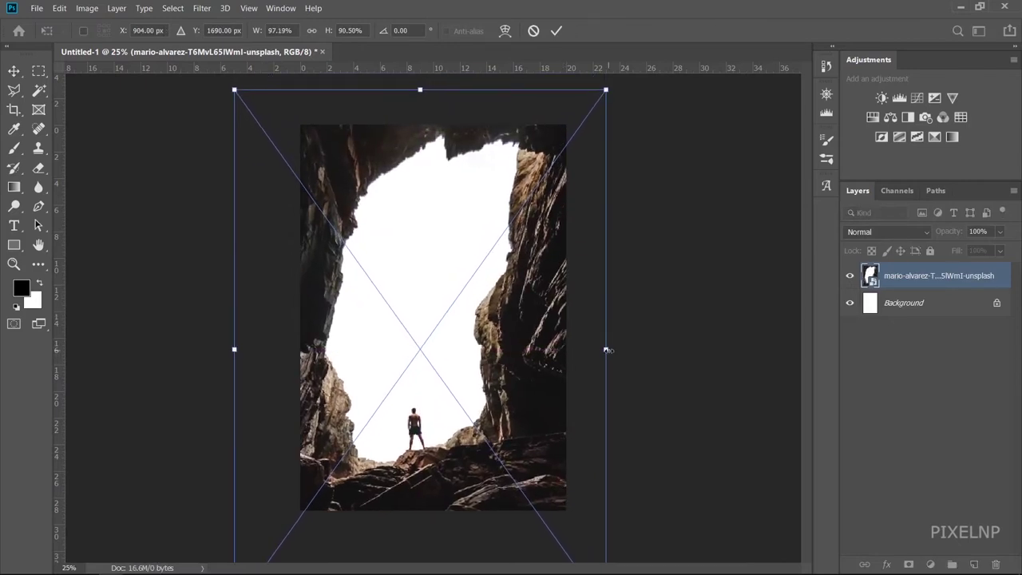
{"action": "left_click_drag", "start_coordinate": [607, 349], "coordinate": [629, 349]}
{"action": "left_click_drag", "start_coordinate": [543, 350], "coordinate": [546, 349]}
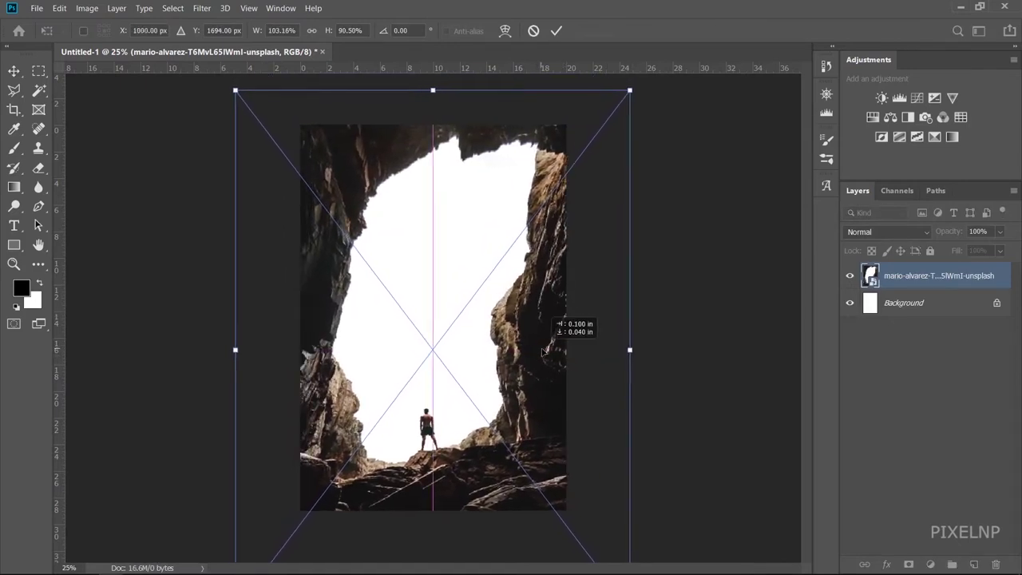
{"action": "left_click", "coordinate": [558, 30]}
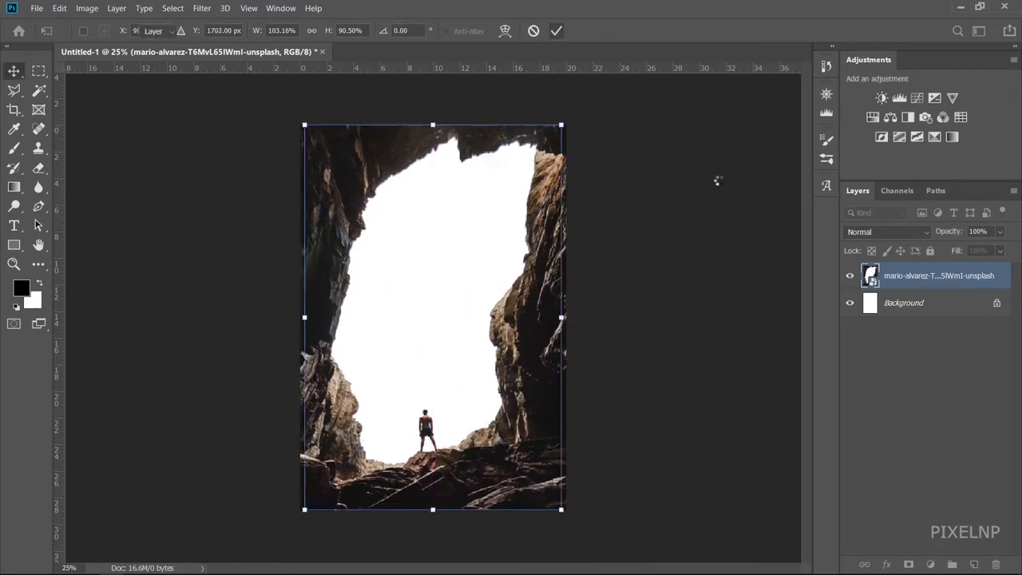
{"action": "left_click", "coordinate": [700, 274]}
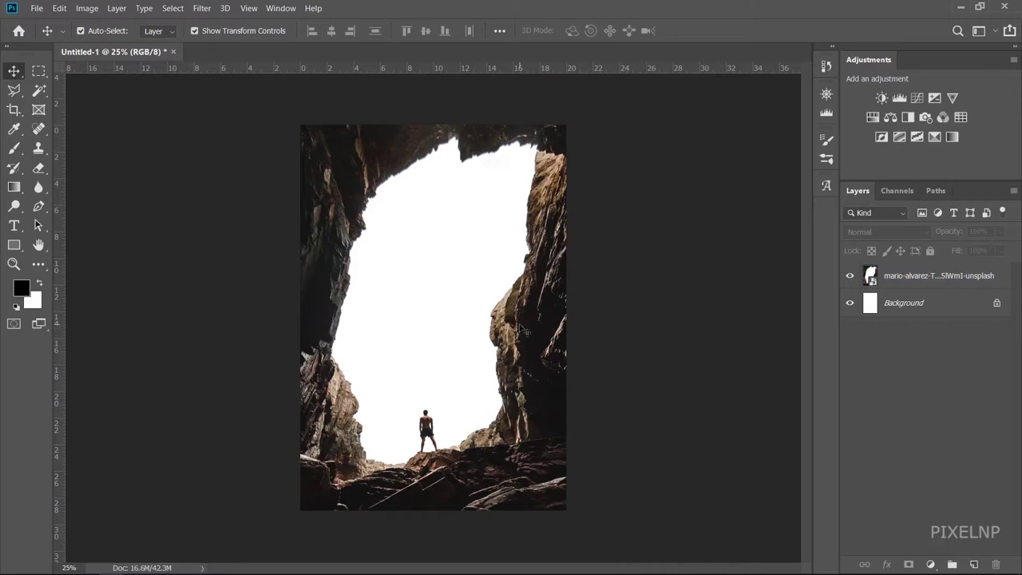
Make the cave photo layer active and Magic Wand-select the white sky in the opening.
{"action": "left_click", "coordinate": [38, 90]}
{"action": "left_click", "coordinate": [428, 286]}
{"action": "left_click", "coordinate": [490, 228]}
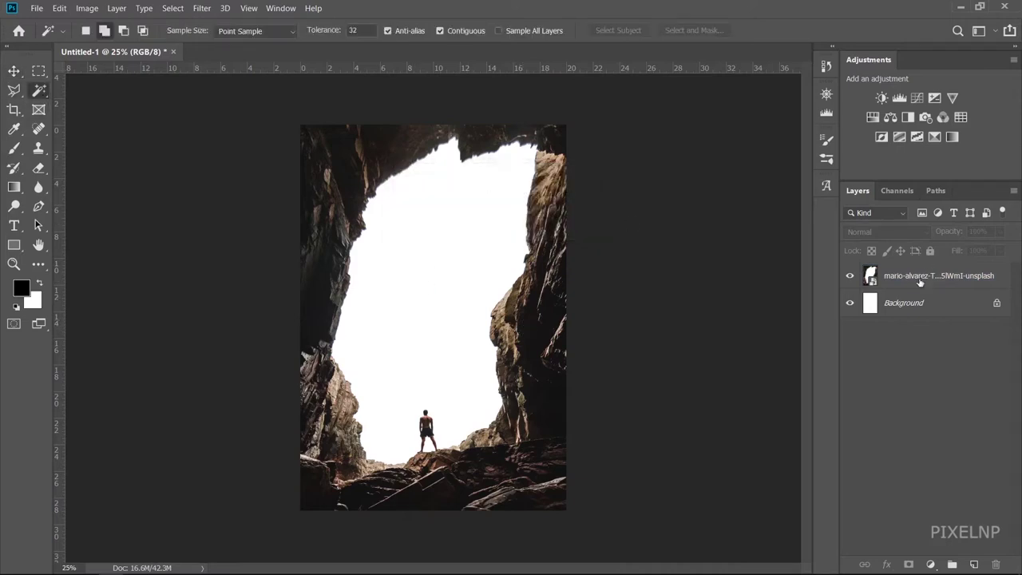
{"action": "key", "text": "alt+period"}
{"action": "left_click", "coordinate": [402, 284]}
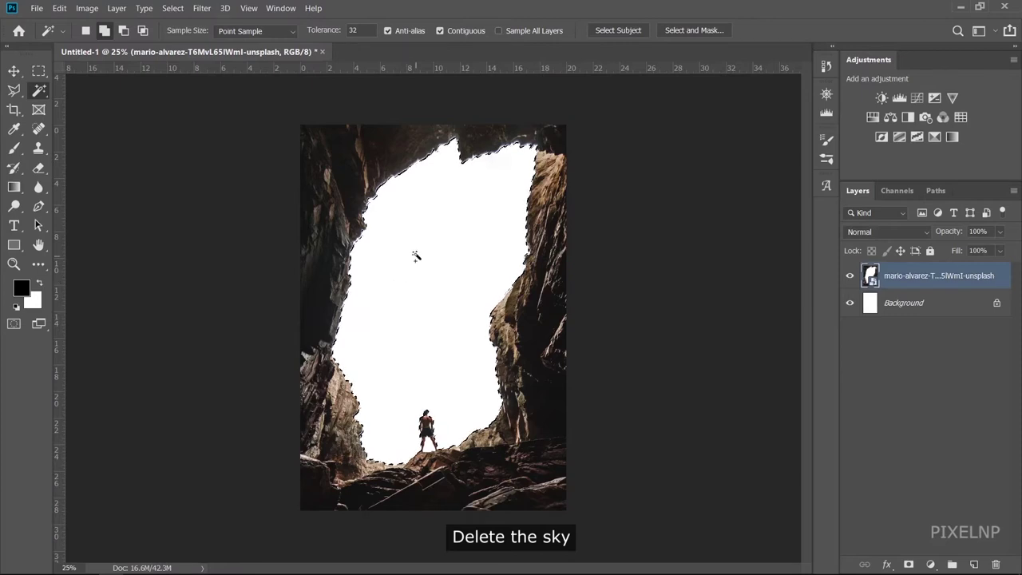
{"action": "scroll", "coordinate": [404, 173], "scroll_direction": "up", "scroll_amount": 1}
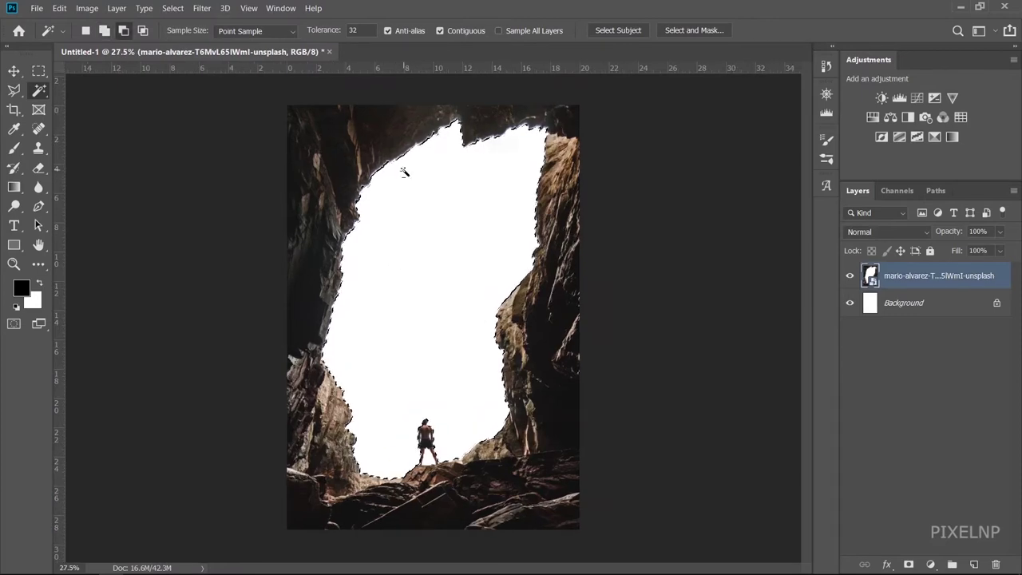
Expand the sky selection by 5 pixels with Select > Modify > Expand.
{"action": "left_click", "coordinate": [173, 8]}
{"action": "mouse_move", "coordinate": [225, 186]}
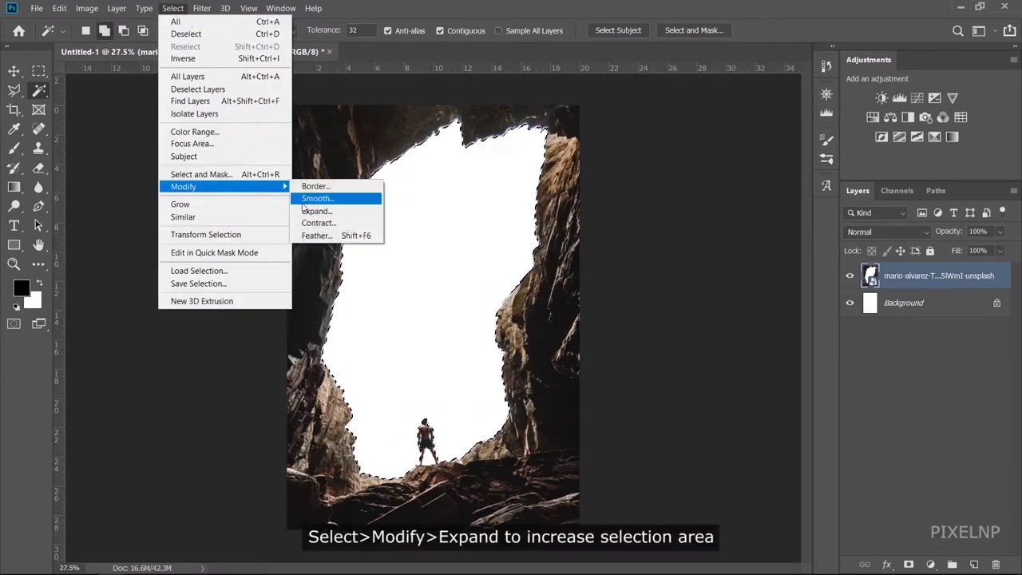
{"action": "left_click", "coordinate": [312, 211]}
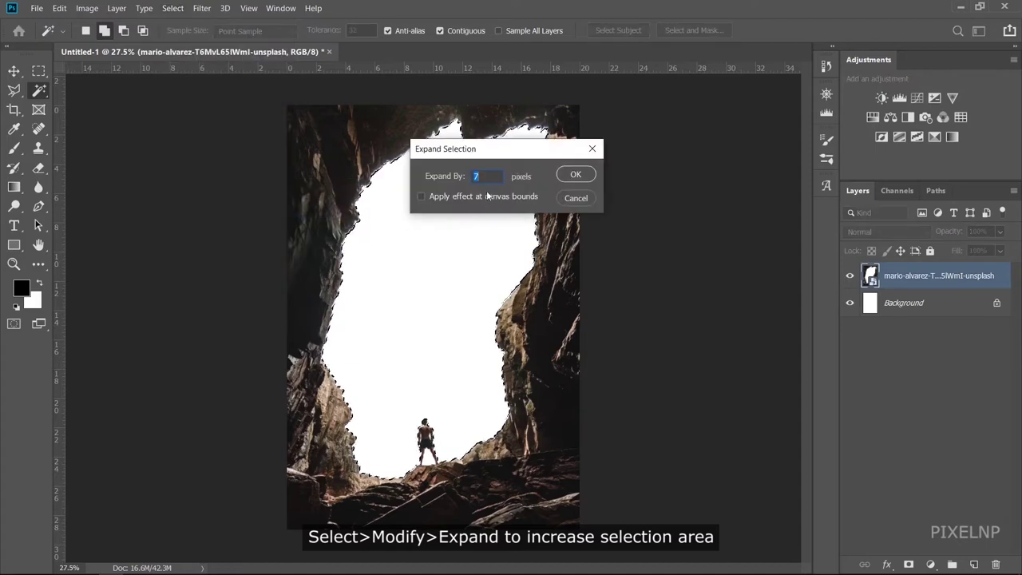
{"action": "type", "text": "5"}
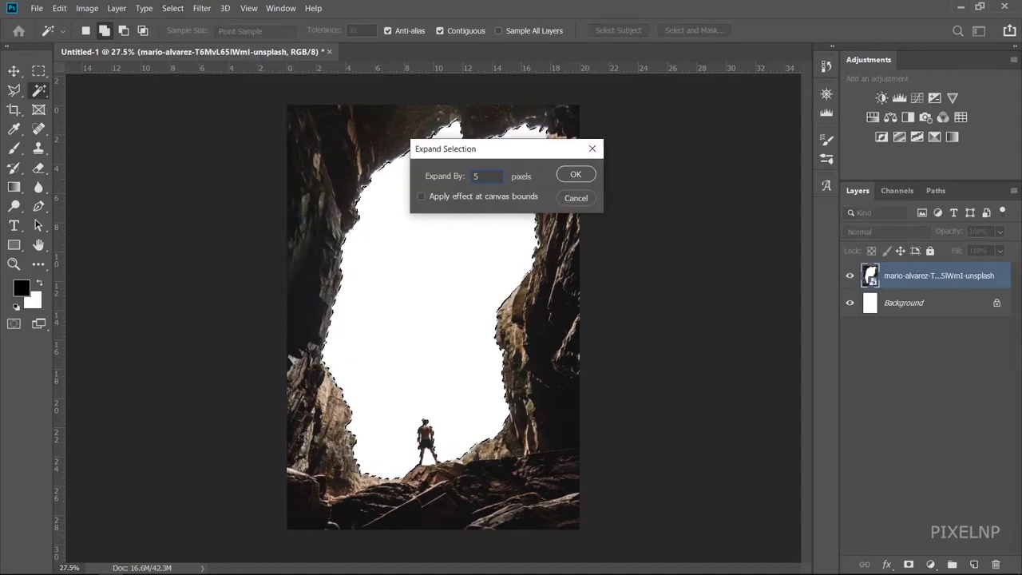
{"action": "left_click", "coordinate": [574, 175]}
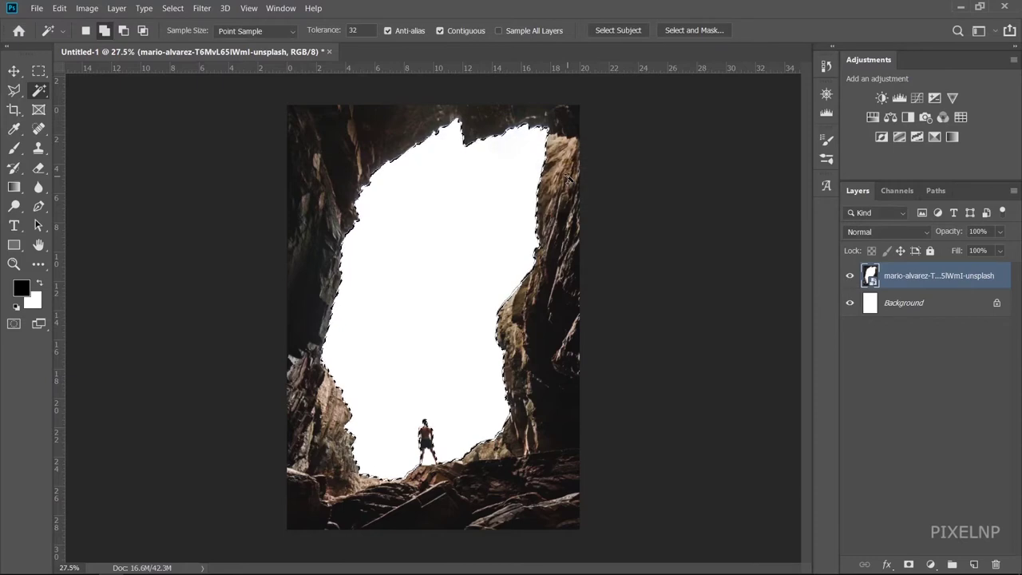
{"action": "scroll", "coordinate": [403, 287], "scroll_direction": "up", "scroll_amount": 3}
{"action": "scroll", "coordinate": [343, 282], "scroll_direction": "up", "scroll_amount": 1}
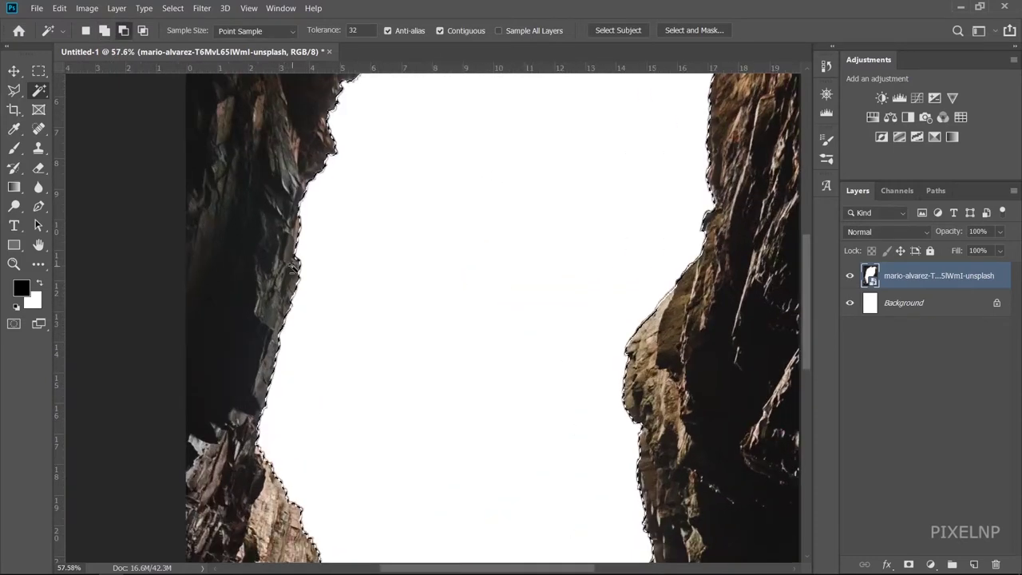
{"action": "scroll", "coordinate": [343, 282], "scroll_direction": "down", "scroll_amount": 2}
{"action": "scroll", "coordinate": [511, 298], "scroll_direction": "down", "scroll_amount": 1}
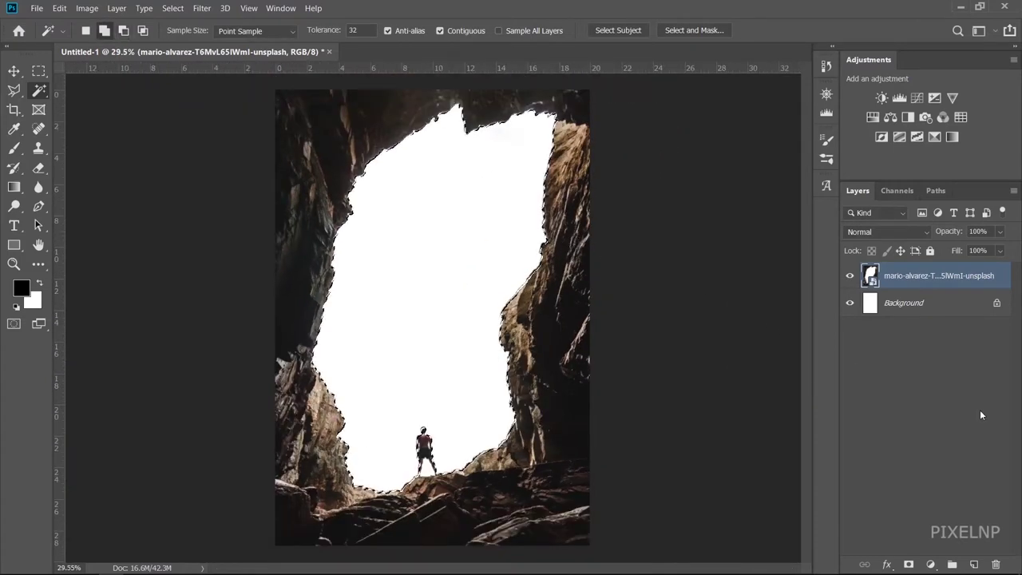
Add a layer mask hiding the selected sky, checking the cut-out against the background.
{"action": "left_click", "coordinate": [908, 565], "text": "alt"}
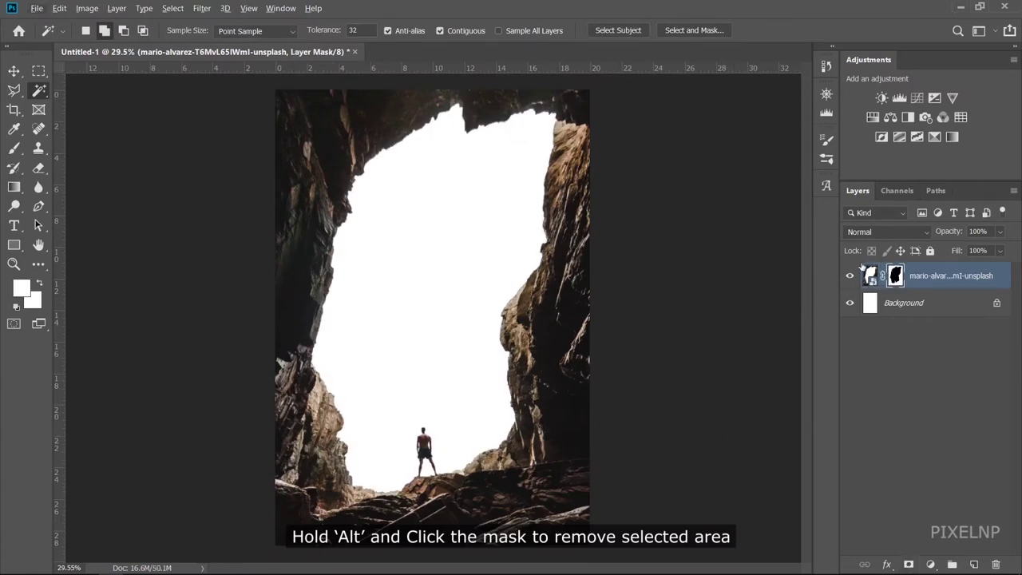
{"action": "left_click", "coordinate": [851, 303]}
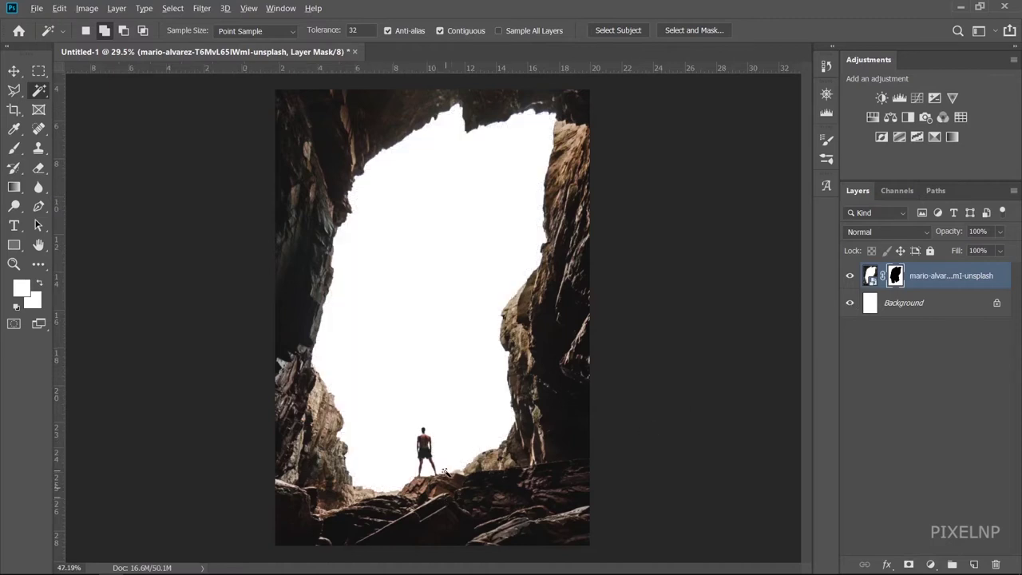
{"action": "scroll", "coordinate": [446, 503], "scroll_direction": "up", "scroll_amount": 3}
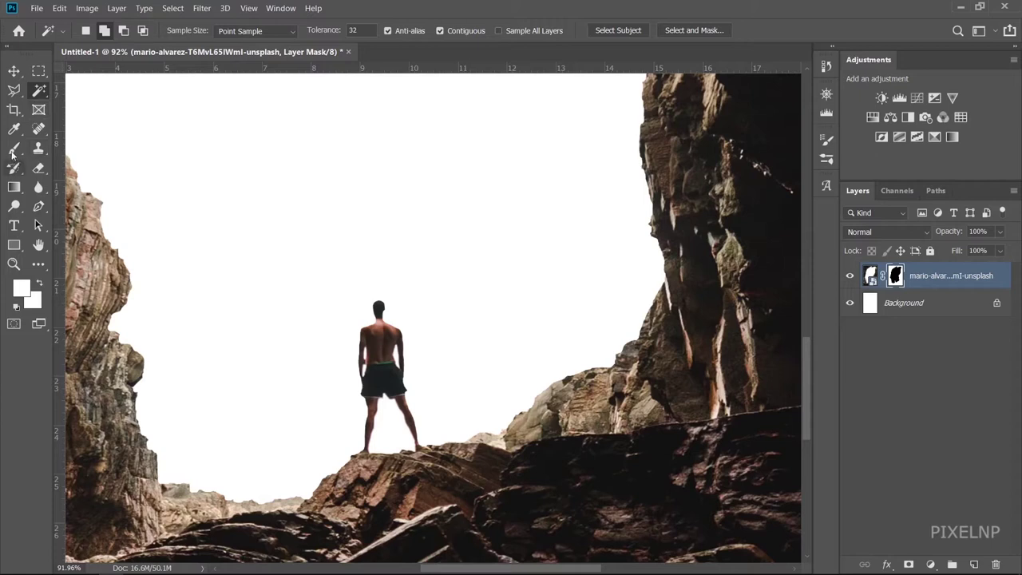
Paint black on the mask with a ~203 px brush to hide the standing man.
{"action": "left_click", "coordinate": [13, 148]}
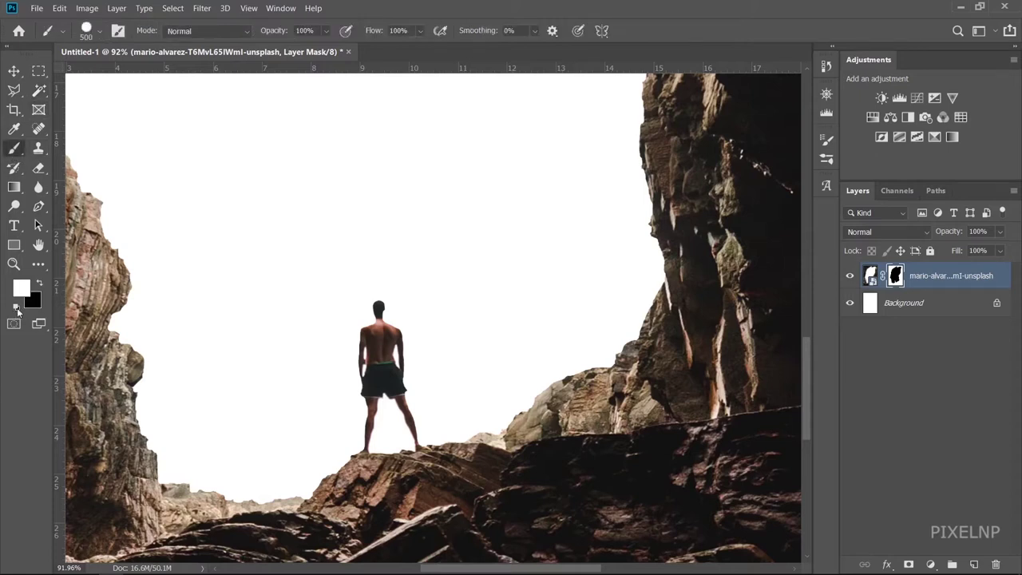
{"action": "left_click", "coordinate": [40, 283]}
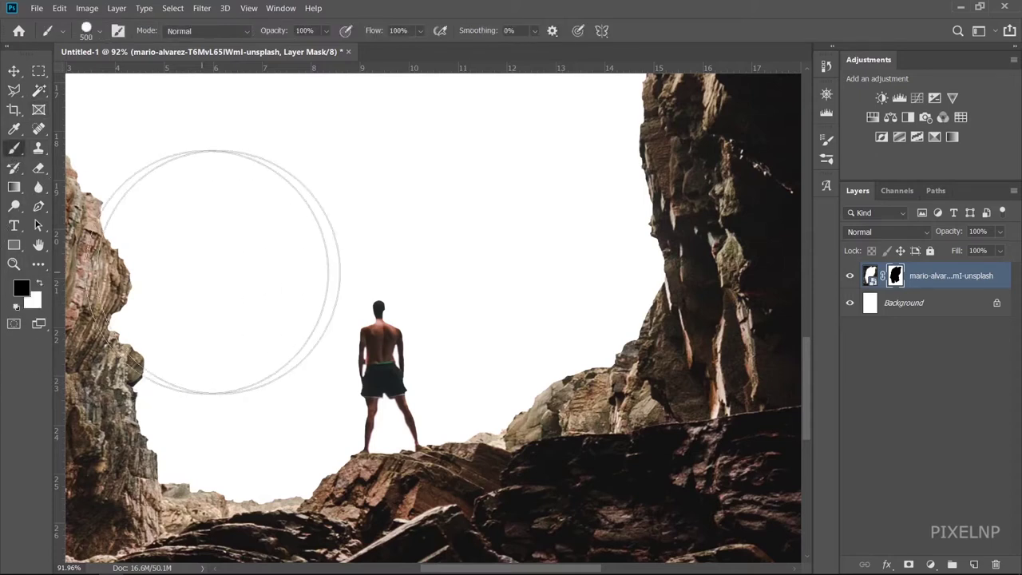
{"action": "right_click", "coordinate": [350, 286], "text": "alt"}
{"action": "left_click_drag", "start_coordinate": [349, 288], "coordinate": [283, 295]}
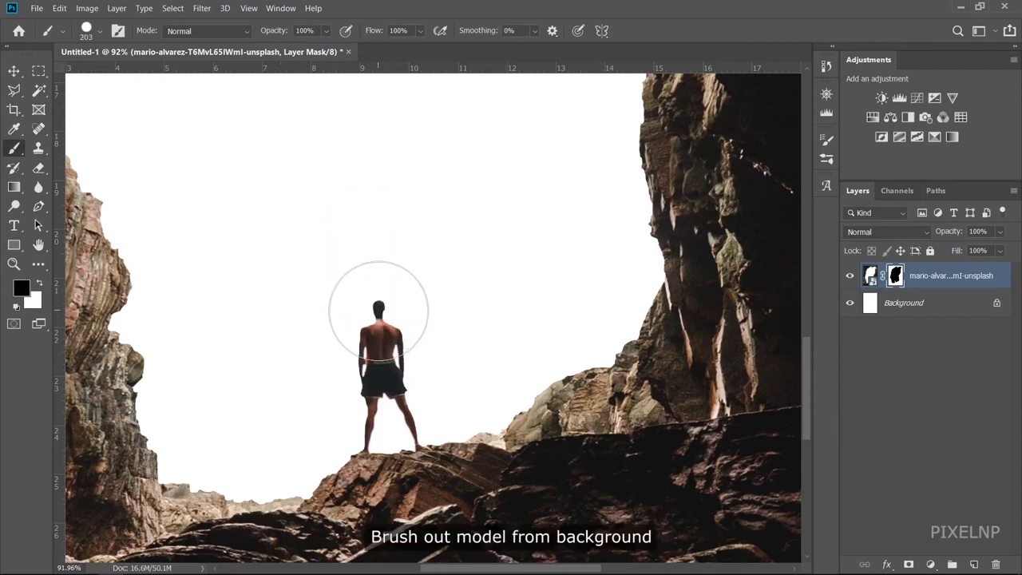
{"action": "mouse_move", "coordinate": [365, 308]}
{"action": "left_mouse_down"}
{"action": "mouse_move", "coordinate": [374, 327]}
{"action": "mouse_move", "coordinate": [365, 359]}
{"action": "mouse_move", "coordinate": [335, 392]}
{"action": "mouse_move", "coordinate": [343, 405]}
{"action": "mouse_move", "coordinate": [412, 399]}
{"action": "left_mouse_up"}
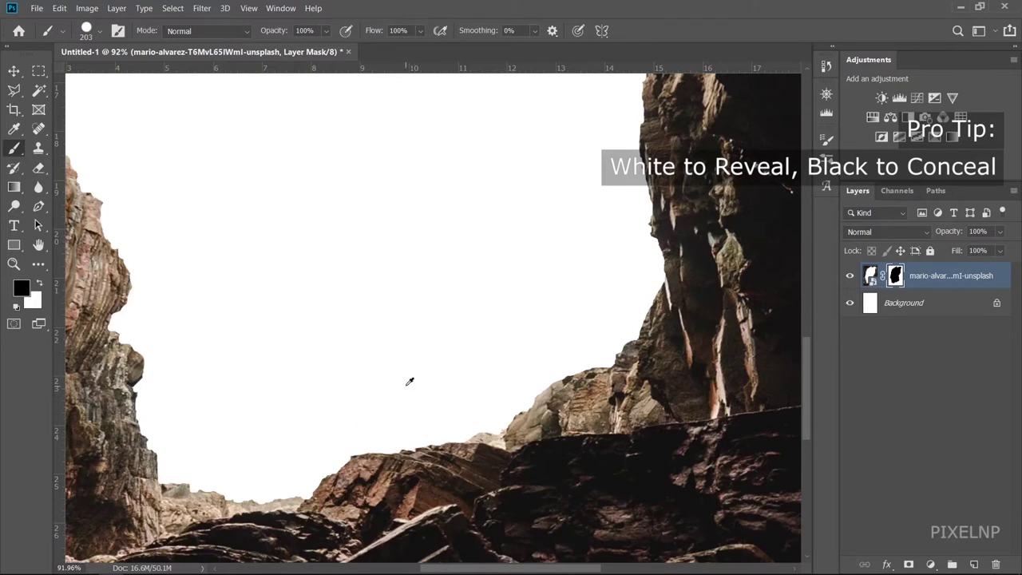
Bring the misty mountain-summit photo from File Explorer into Photoshop.
{"action": "scroll", "coordinate": [413, 374], "scroll_direction": "down", "scroll_amount": 3, "text": "alt"}
{"action": "scroll", "coordinate": [414, 374], "scroll_direction": "down", "scroll_amount": 2, "text": "alt"}
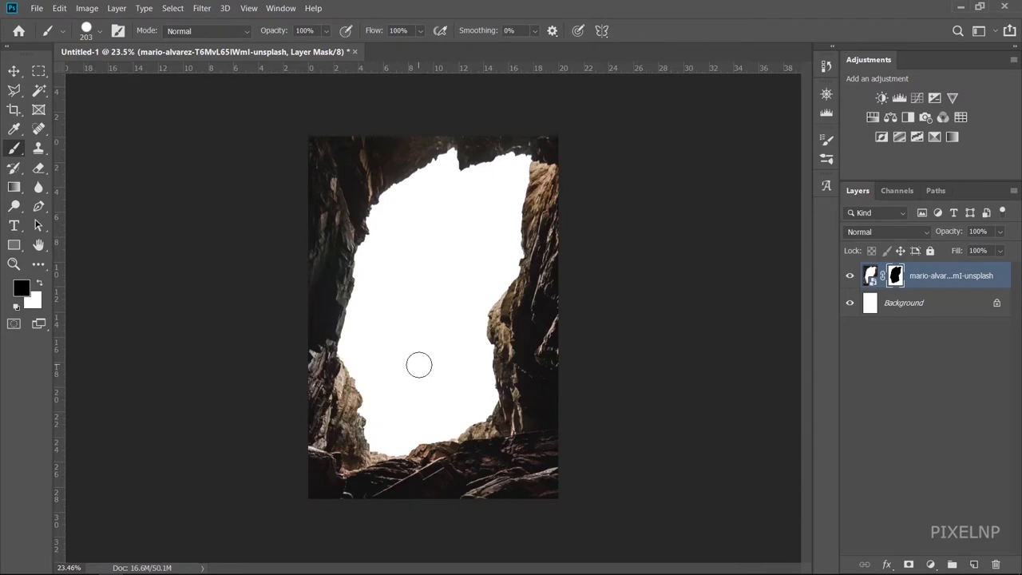
{"action": "key", "text": "alt+Tab"}
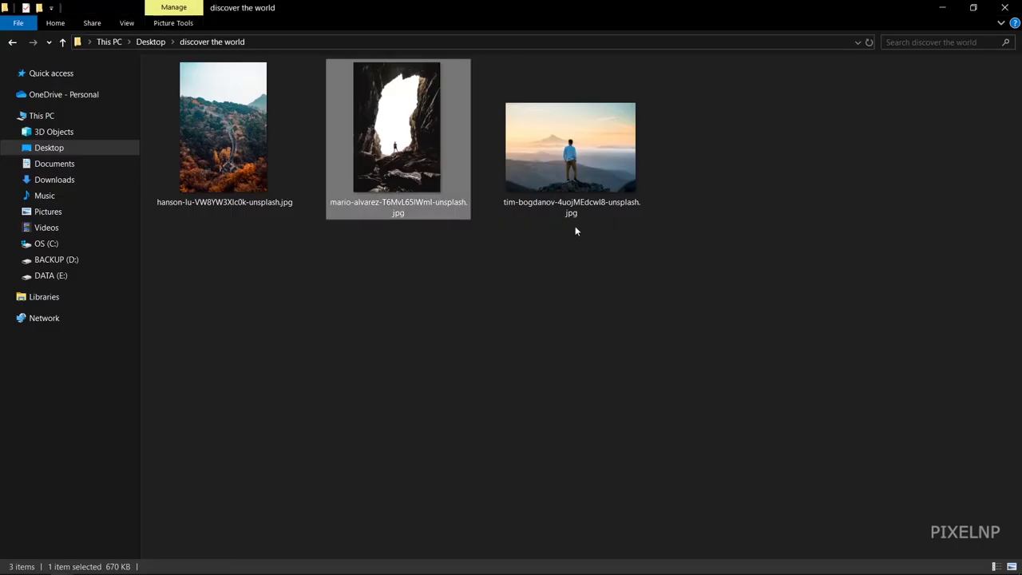
{"action": "mouse_move", "coordinate": [575, 228]}
{"action": "left_mouse_down"}
{"action": "mouse_move", "coordinate": [389, 400]}
{"action": "mouse_move", "coordinate": [299, 168]}
{"action": "mouse_move", "coordinate": [436, 51]}
{"action": "left_mouse_up"}
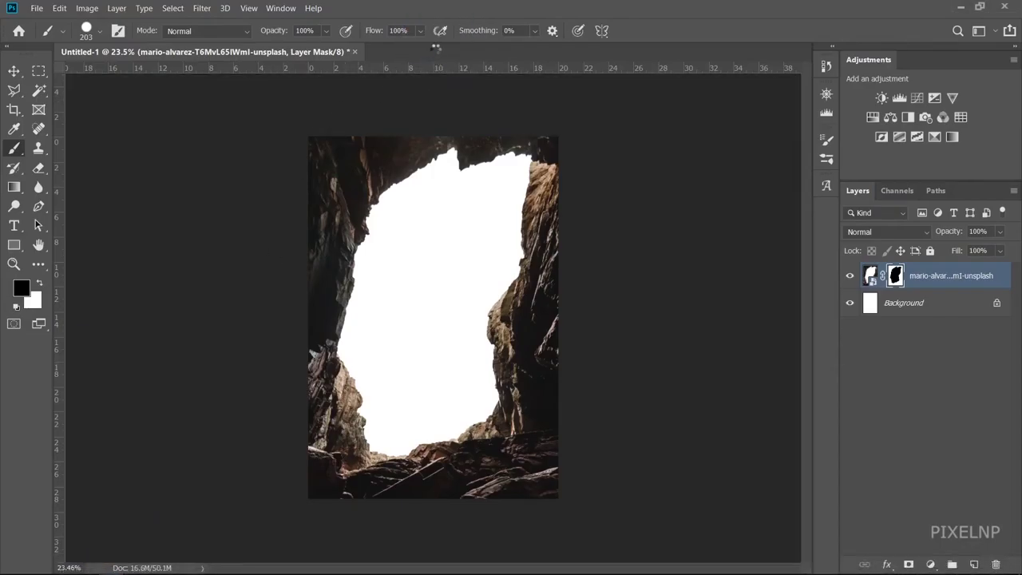
Start a Pen path along the rock edge, running toward the hiker's shoe.
{"action": "scroll", "coordinate": [297, 238], "scroll_direction": "down", "scroll_amount": 3}
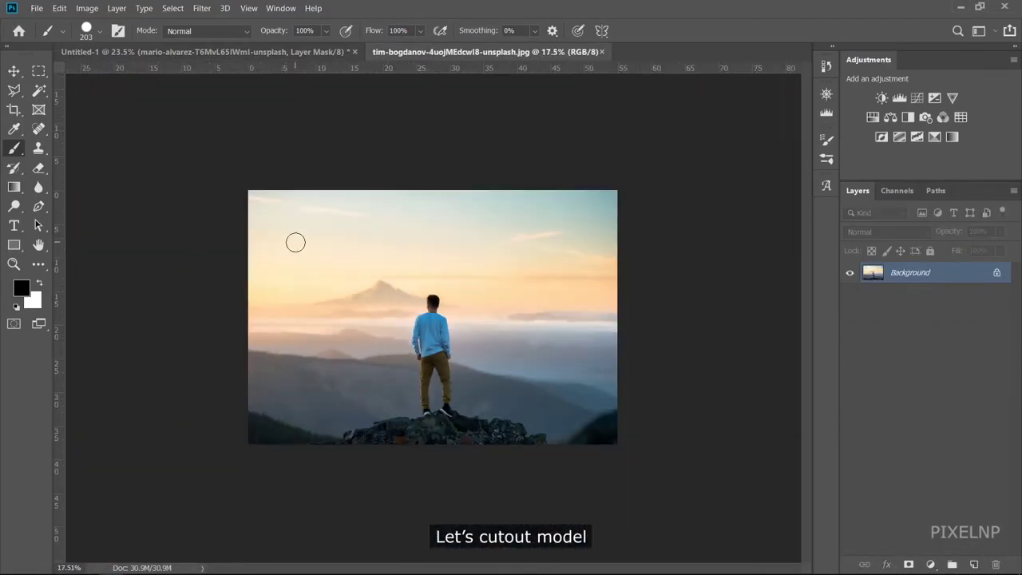
{"action": "scroll", "coordinate": [297, 237], "scroll_direction": "up", "scroll_amount": 1}
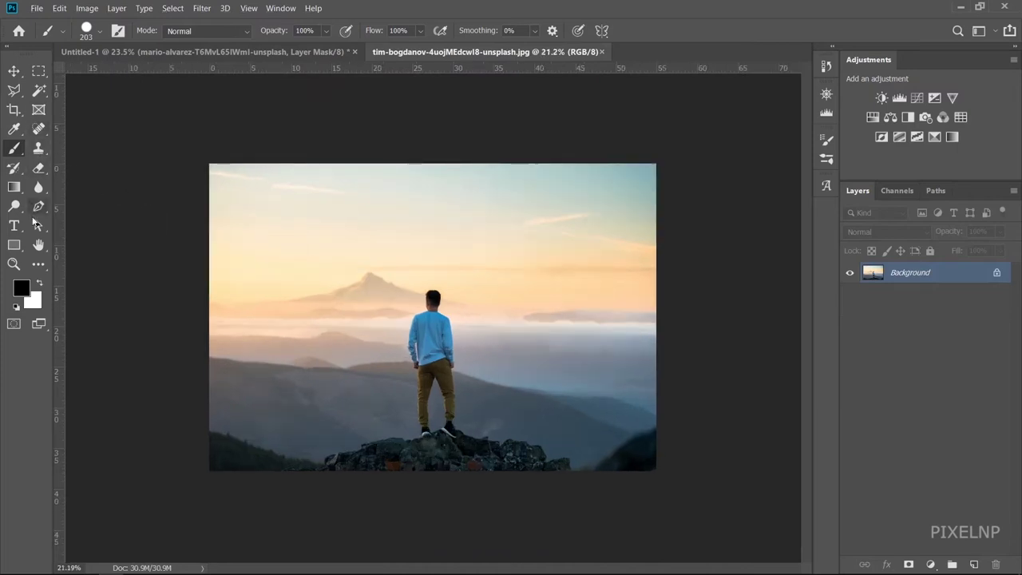
{"action": "left_click", "coordinate": [38, 206]}
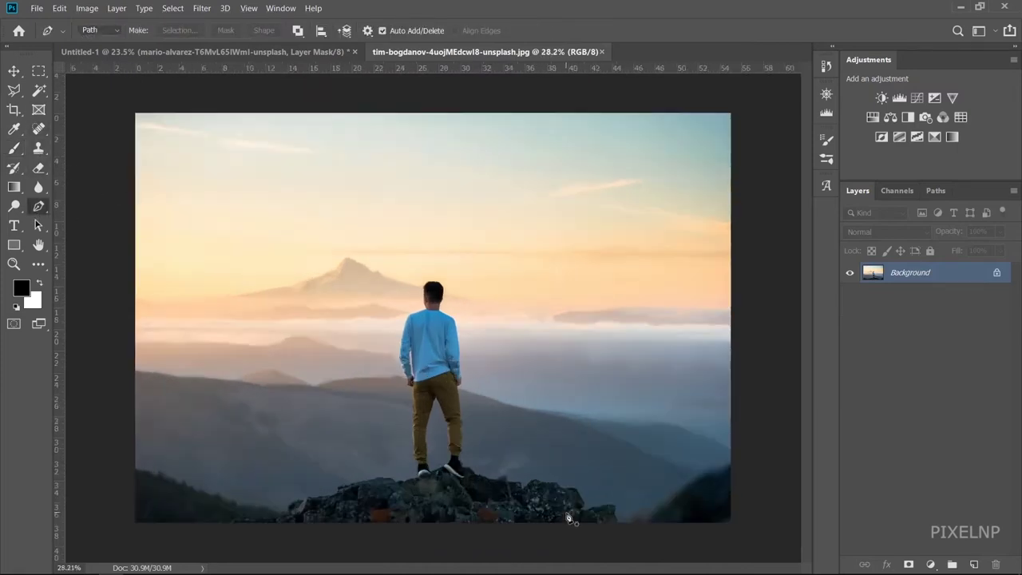
{"action": "scroll", "coordinate": [568, 511], "scroll_direction": "up", "scroll_amount": 6}
{"action": "left_click", "coordinate": [645, 457]}
{"action": "left_click", "coordinate": [638, 398]}
{"action": "left_click", "coordinate": [588, 399]}
{"action": "left_click", "coordinate": [532, 416]}
{"action": "left_click", "coordinate": [505, 404]}
{"action": "left_click", "coordinate": [499, 338]}
{"action": "left_click", "coordinate": [420, 317]}
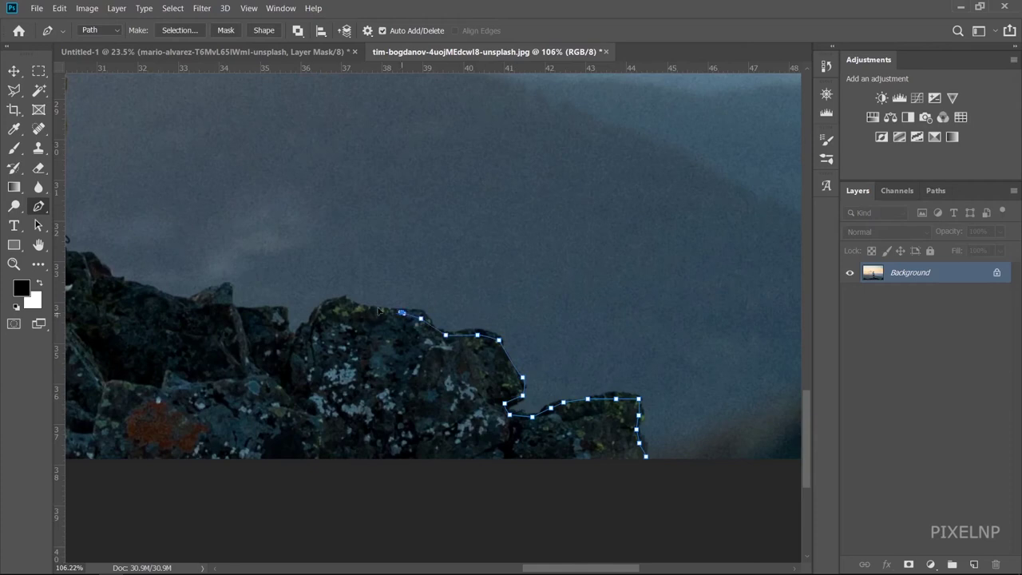
{"action": "left_click", "coordinate": [344, 298]}
{"action": "left_click", "coordinate": [285, 336]}
{"action": "left_click", "coordinate": [178, 298]}
{"action": "left_click", "coordinate": [262, 308]}
{"action": "scroll", "coordinate": [250, 314], "scroll_direction": "up", "scroll_amount": 4}
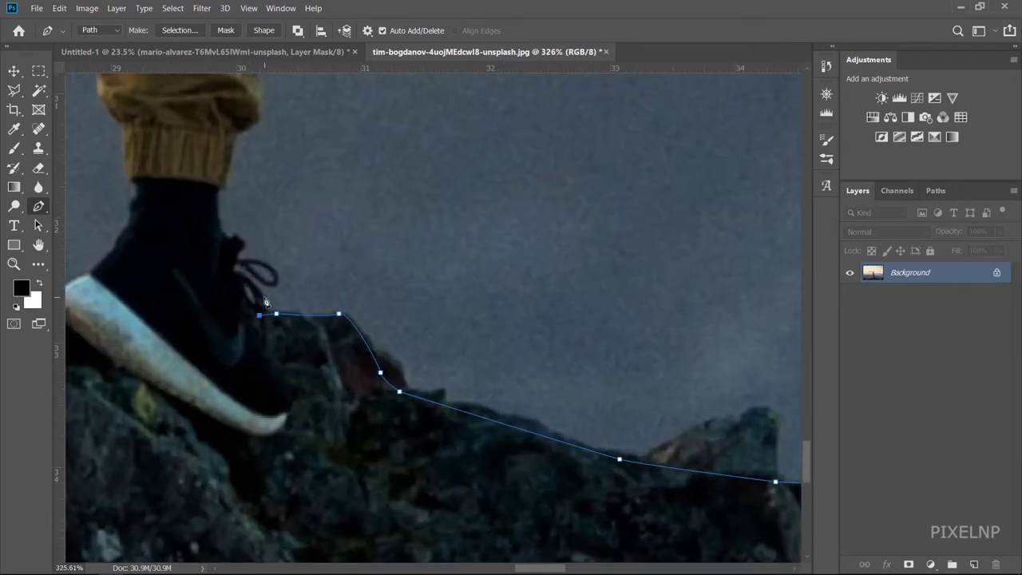
{"action": "scroll", "coordinate": [224, 236], "scroll_direction": "up", "scroll_amount": 2}
Continue the path up the shoe and trouser edge and around the hand.
{"action": "left_click", "coordinate": [263, 183]}
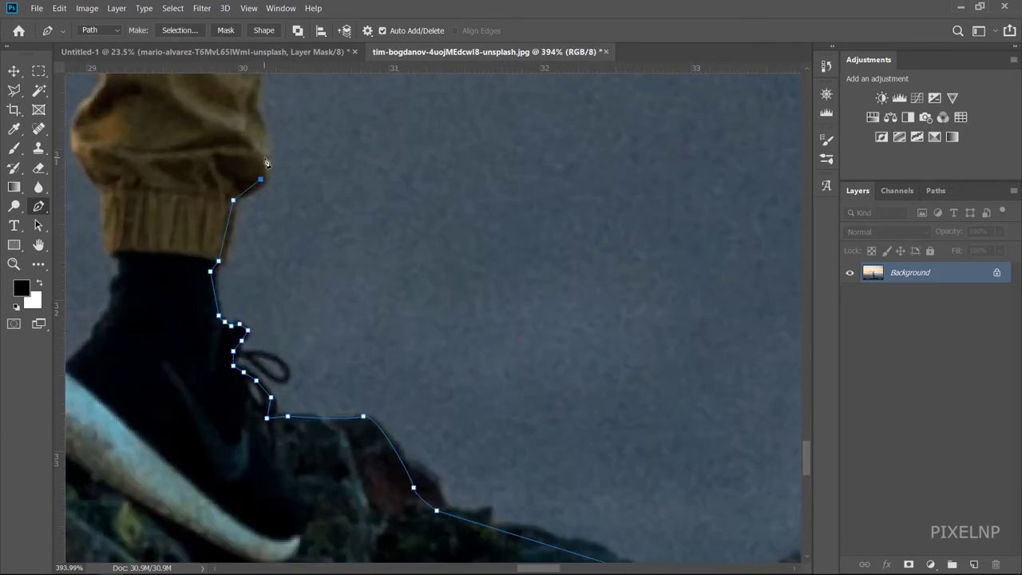
{"action": "scroll", "coordinate": [263, 182], "scroll_direction": "up", "scroll_amount": 2}
{"action": "left_click", "coordinate": [258, 155]}
{"action": "scroll", "coordinate": [258, 155], "scroll_direction": "up", "scroll_amount": 2}
{"action": "left_click", "coordinate": [275, 219]}
{"action": "scroll", "coordinate": [268, 223], "scroll_direction": "up", "scroll_amount": 2}
{"action": "left_click", "coordinate": [281, 108]}
{"action": "scroll", "coordinate": [274, 200], "scroll_direction": "up", "scroll_amount": 3}
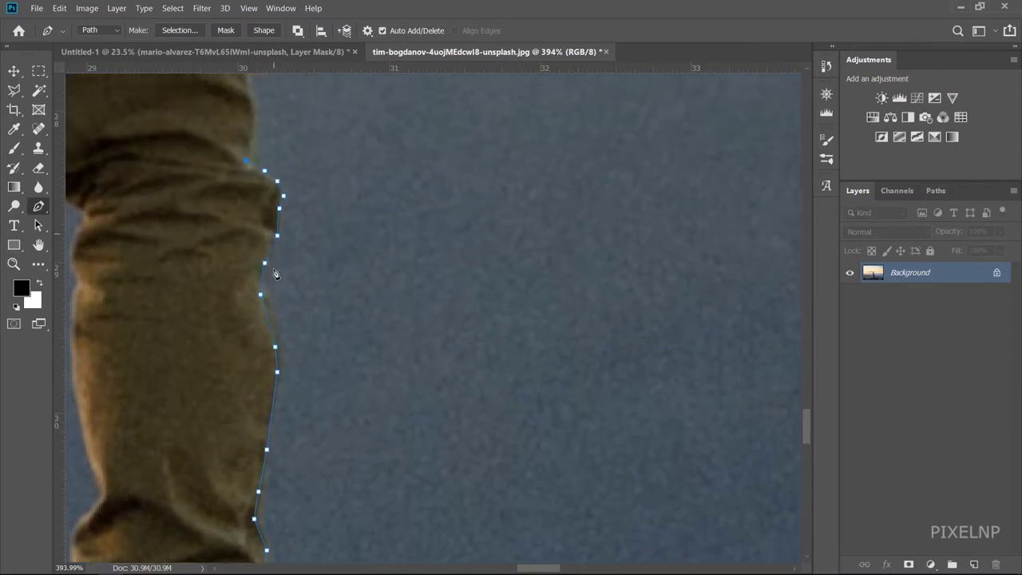
{"action": "left_click", "coordinate": [247, 172]}
{"action": "scroll", "coordinate": [247, 151], "scroll_direction": "up", "scroll_amount": 2}
{"action": "left_click", "coordinate": [237, 137]}
{"action": "scroll", "coordinate": [238, 139], "scroll_direction": "up", "scroll_amount": 3}
{"action": "left_click", "coordinate": [229, 249]}
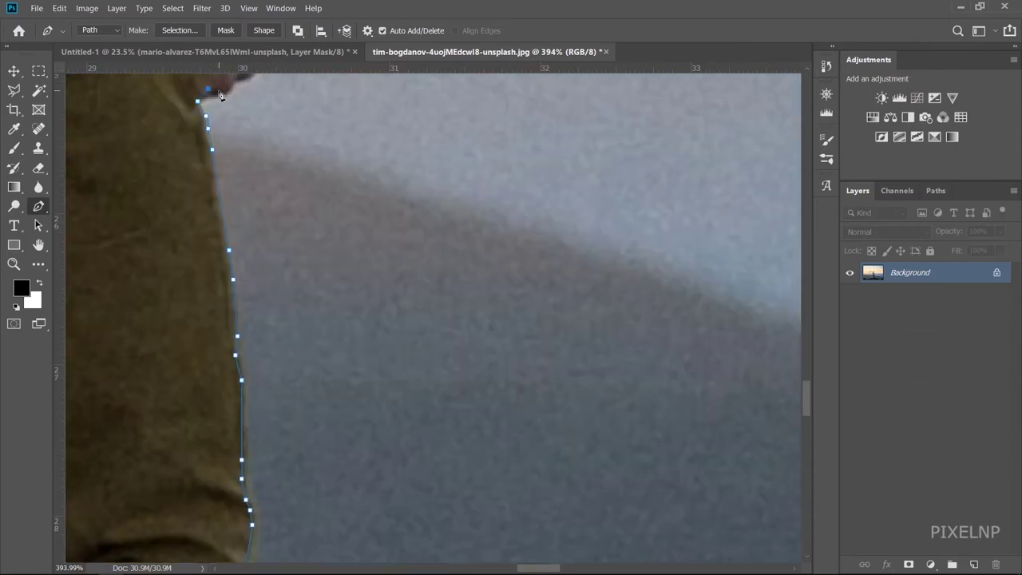
{"action": "scroll", "coordinate": [221, 96], "scroll_direction": "up", "scroll_amount": 3}
{"action": "left_click", "coordinate": [252, 244]}
{"action": "scroll", "coordinate": [255, 219], "scroll_direction": "up", "scroll_amount": 2}
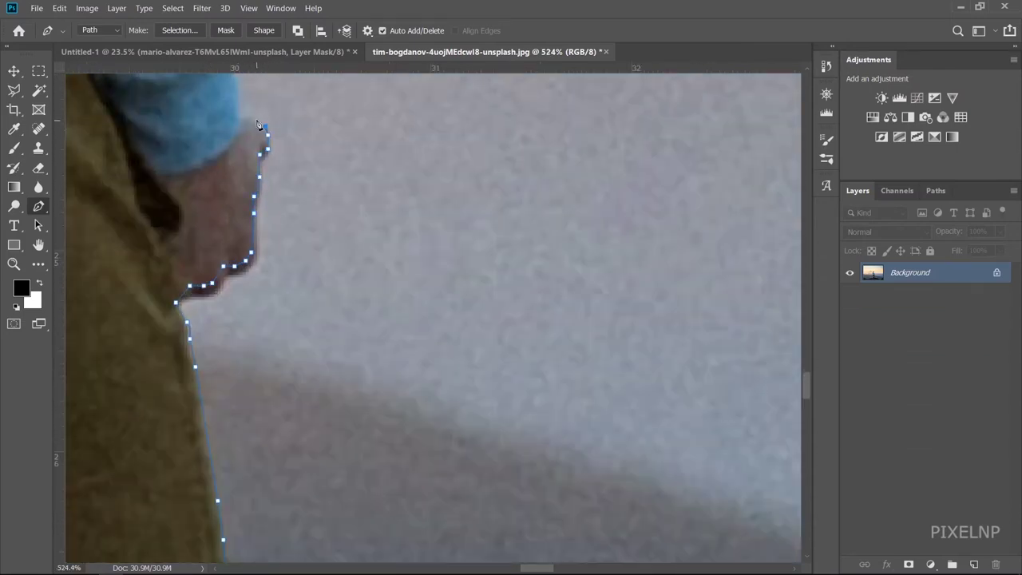
{"action": "scroll", "coordinate": [257, 124], "scroll_direction": "up", "scroll_amount": 3}
Trace the path up the sleeve and arm to the shoulder and neck.
{"action": "left_click", "coordinate": [396, 170]}
{"action": "scroll", "coordinate": [396, 170], "scroll_direction": "up", "scroll_amount": 2}
{"action": "left_click", "coordinate": [390, 152]}
{"action": "scroll", "coordinate": [390, 152], "scroll_direction": "up", "scroll_amount": 2}
{"action": "left_click", "coordinate": [397, 155]}
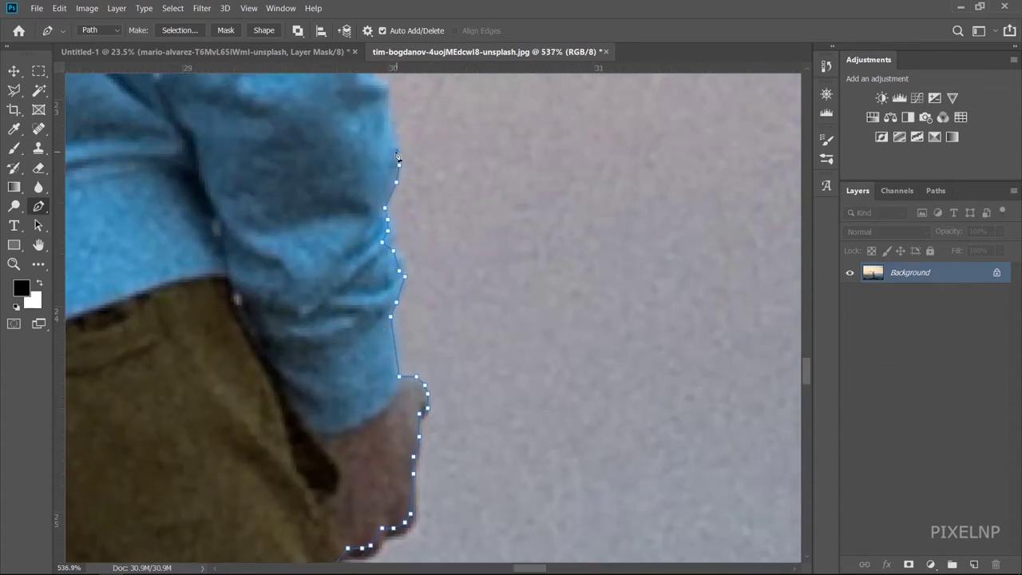
{"action": "scroll", "coordinate": [397, 156], "scroll_direction": "down", "scroll_amount": 2}
{"action": "scroll", "coordinate": [381, 281], "scroll_direction": "up", "scroll_amount": 3}
{"action": "left_click", "coordinate": [381, 272]}
{"action": "left_click", "coordinate": [367, 165]}
{"action": "scroll", "coordinate": [324, 326], "scroll_direction": "up", "scroll_amount": 3}
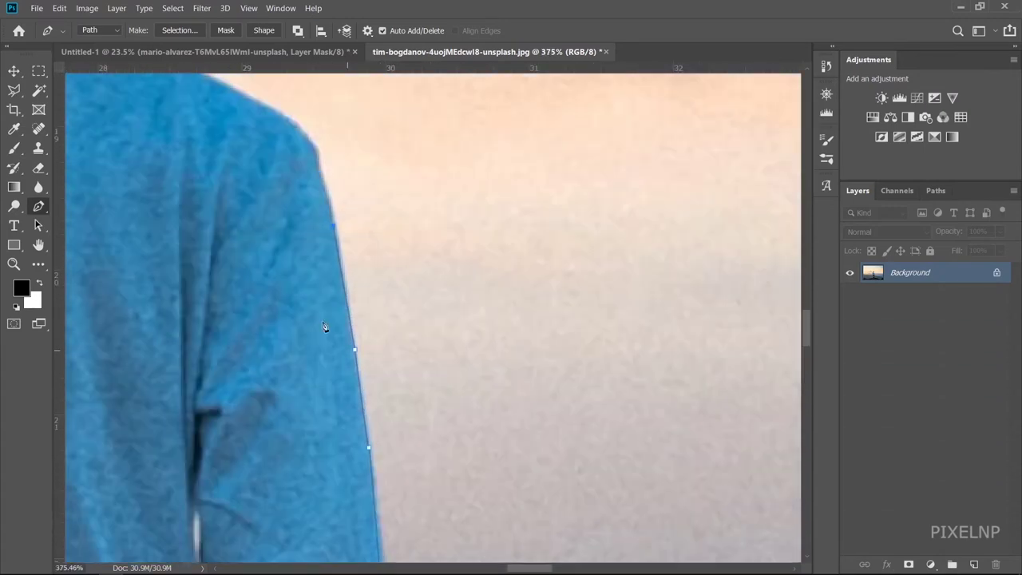
{"action": "left_click", "coordinate": [317, 156]}
{"action": "scroll", "coordinate": [317, 156], "scroll_direction": "down", "scroll_amount": 1}
{"action": "scroll", "coordinate": [157, 93], "scroll_direction": "up", "scroll_amount": 2}
{"action": "left_click", "coordinate": [178, 107]}
{"action": "scroll", "coordinate": [255, 153], "scroll_direction": "up", "scroll_amount": 2}
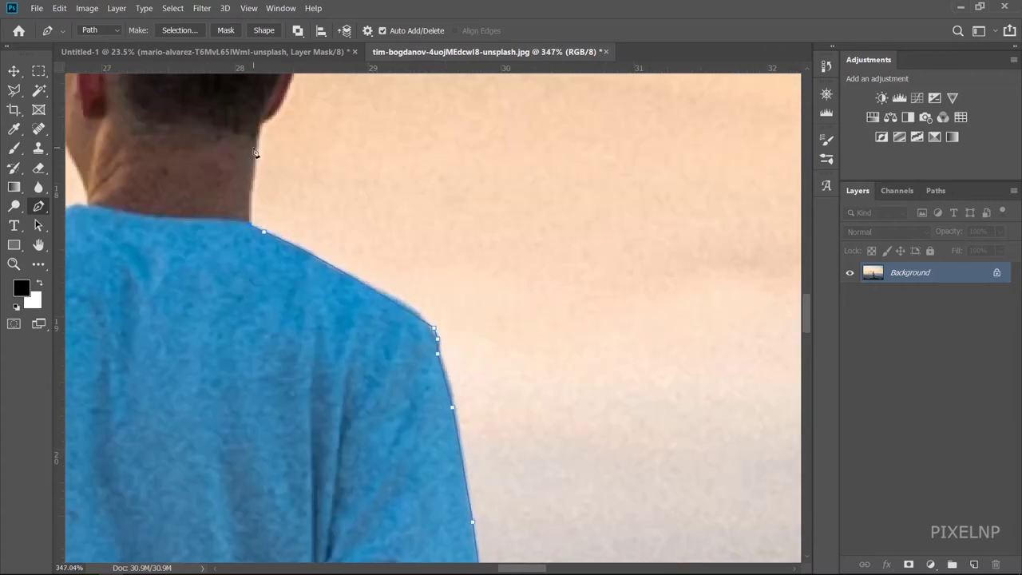
{"action": "left_click", "coordinate": [255, 149]}
{"action": "scroll", "coordinate": [256, 153], "scroll_direction": "up", "scroll_amount": 2}
{"action": "scroll", "coordinate": [287, 183], "scroll_direction": "up", "scroll_amount": 2}
Outline the head's right side, top, left edge and ear, down to the neck.
{"action": "left_click", "coordinate": [298, 137]}
{"action": "left_click", "coordinate": [296, 108]}
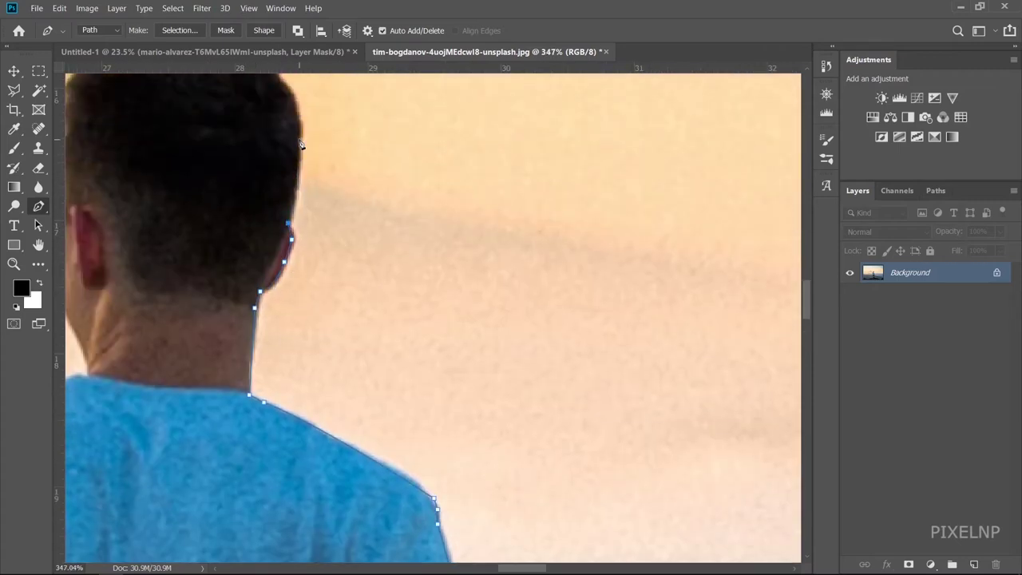
{"action": "left_click", "coordinate": [288, 88]}
{"action": "scroll", "coordinate": [295, 104], "scroll_direction": "up", "scroll_amount": 1}
{"action": "scroll", "coordinate": [366, 170], "scroll_direction": "down", "scroll_amount": 1}
{"action": "left_click", "coordinate": [397, 173]}
{"action": "left_click", "coordinate": [370, 164]}
{"action": "left_click", "coordinate": [347, 163]}
{"action": "left_click", "coordinate": [319, 163]}
{"action": "left_click", "coordinate": [286, 162]}
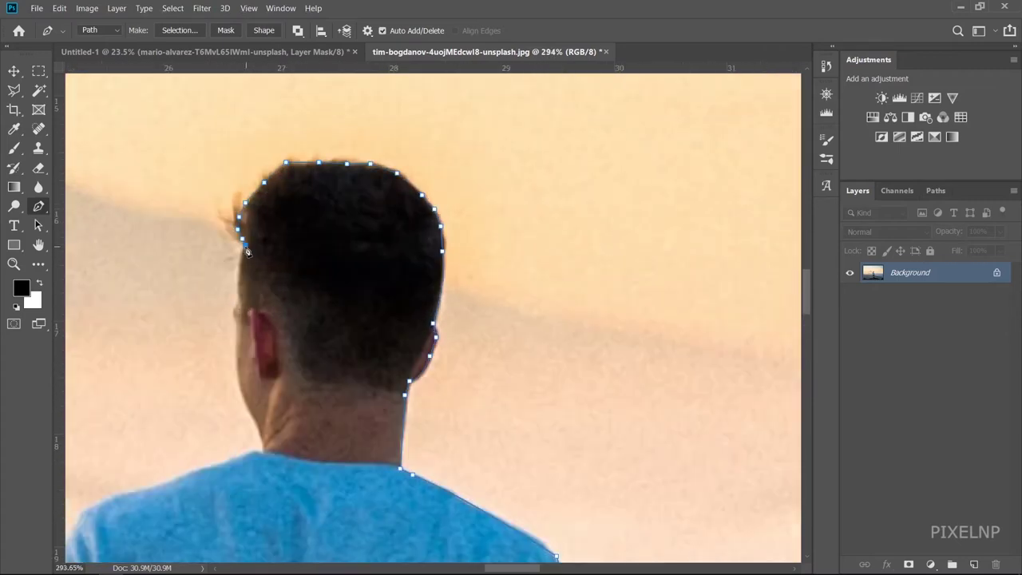
{"action": "scroll", "coordinate": [242, 347], "scroll_direction": "up", "scroll_amount": 1}
{"action": "left_click", "coordinate": [233, 299]}
{"action": "left_click", "coordinate": [232, 306]}
{"action": "left_click", "coordinate": [235, 314]}
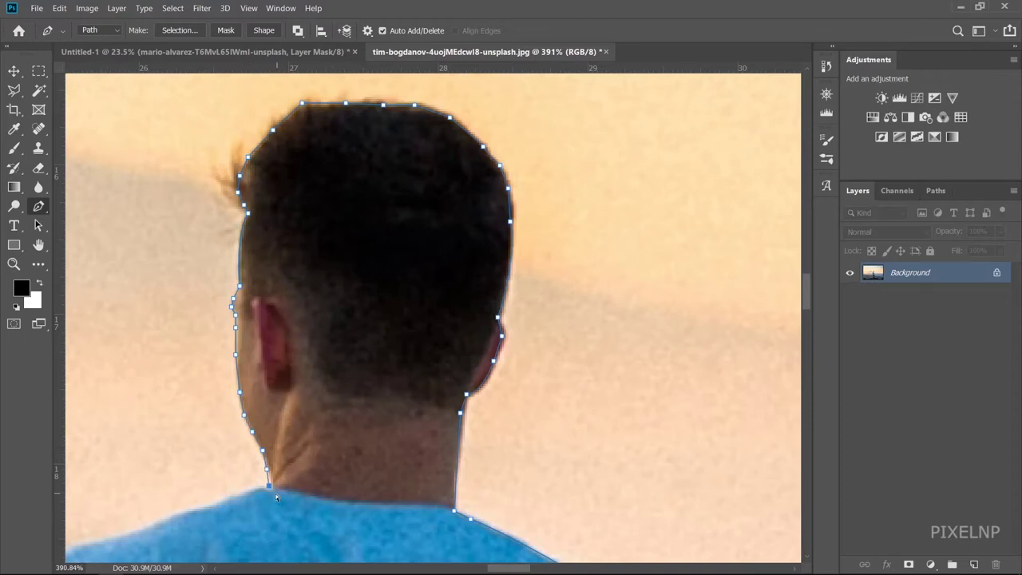
Trace down the left shoulder, sleeve, hand and trouser leg toward the cuff.
{"action": "scroll", "coordinate": [268, 497], "scroll_direction": "down", "scroll_amount": 2}
{"action": "left_click", "coordinate": [240, 359]}
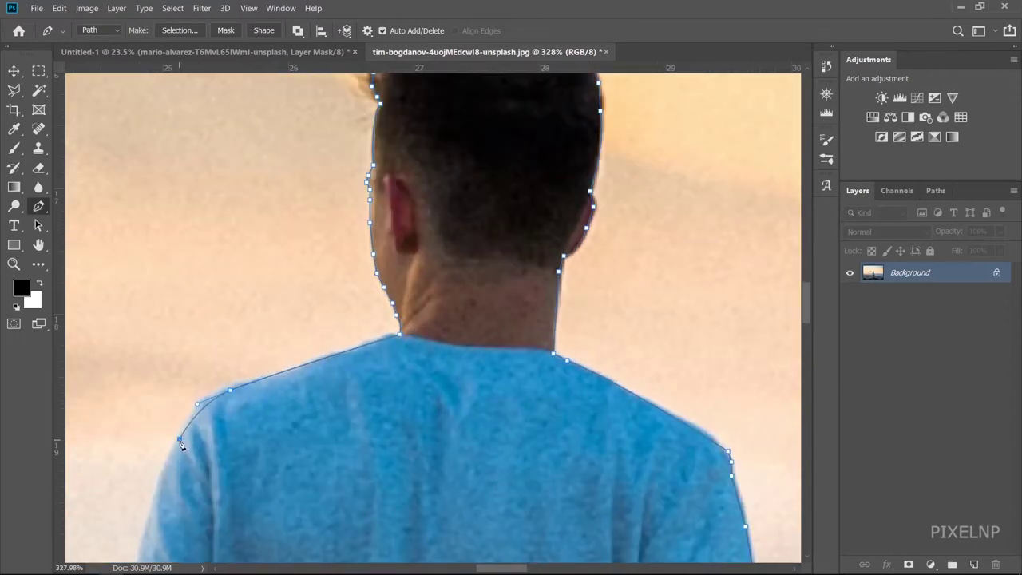
{"action": "scroll", "coordinate": [239, 359], "scroll_direction": "down", "scroll_amount": 3}
{"action": "left_click", "coordinate": [192, 338]}
{"action": "left_click", "coordinate": [187, 391]}
{"action": "left_click", "coordinate": [205, 466]}
{"action": "scroll", "coordinate": [205, 466], "scroll_direction": "down", "scroll_amount": 3}
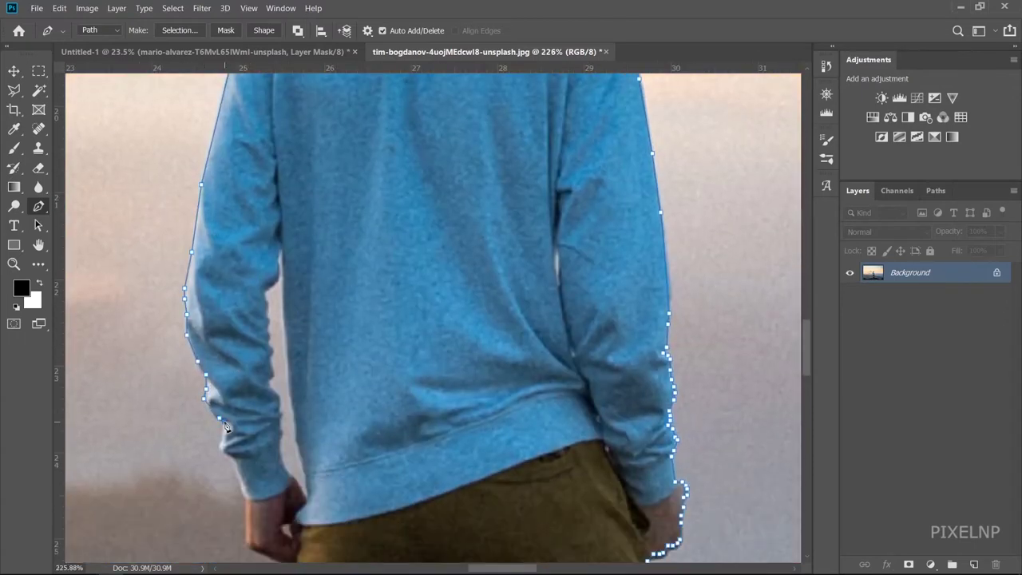
{"action": "left_click", "coordinate": [218, 264]}
{"action": "left_click", "coordinate": [232, 279]}
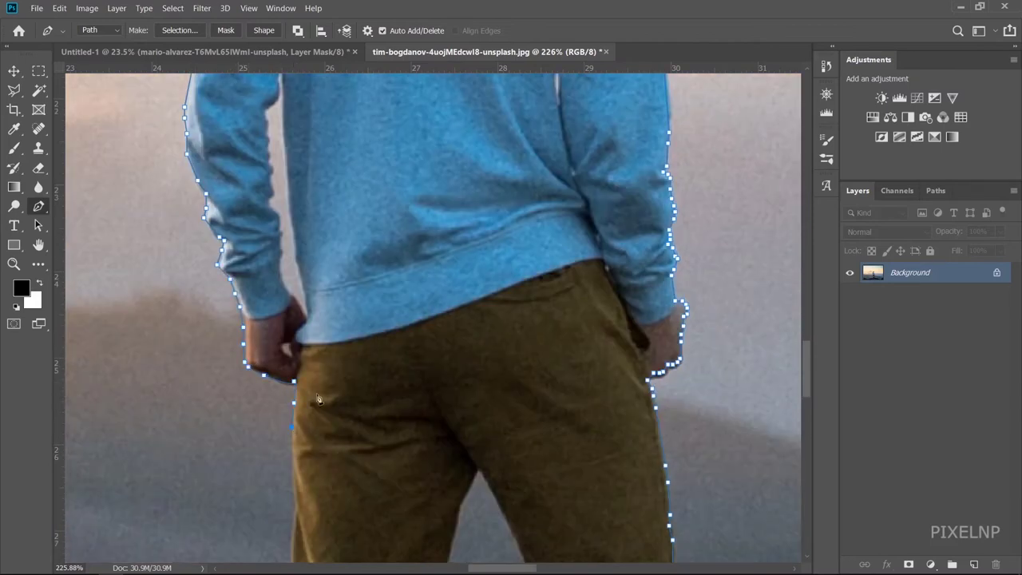
{"action": "scroll", "coordinate": [317, 400], "scroll_direction": "down", "scroll_amount": 2}
{"action": "left_click", "coordinate": [291, 355]}
{"action": "left_click", "coordinate": [298, 411]}
{"action": "left_click", "coordinate": [289, 487]}
{"action": "scroll", "coordinate": [289, 488], "scroll_direction": "down", "scroll_amount": 3}
{"action": "left_click", "coordinate": [296, 369]}
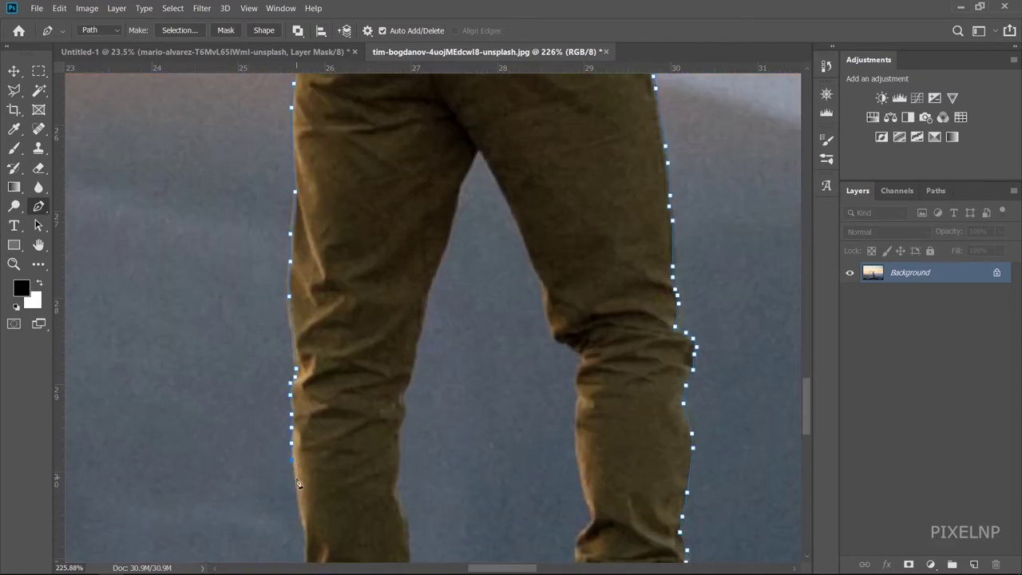
{"action": "left_click", "coordinate": [298, 484]}
{"action": "left_click", "coordinate": [301, 503]}
{"action": "left_click", "coordinate": [306, 531]}
{"action": "scroll", "coordinate": [312, 479], "scroll_direction": "down", "scroll_amount": 3}
{"action": "left_click", "coordinate": [304, 343]}
{"action": "left_click", "coordinate": [301, 363]}
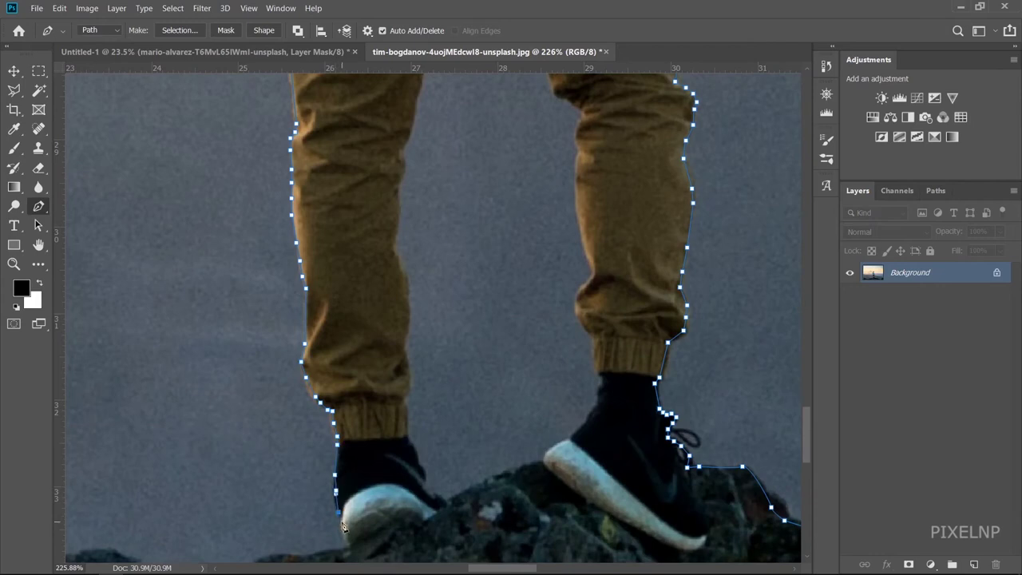
Follow the rocks left, extend below the image, and close the path at its start.
{"action": "left_click", "coordinate": [308, 560]}
{"action": "scroll", "coordinate": [304, 559], "scroll_direction": "down", "scroll_amount": 2}
{"action": "left_click", "coordinate": [249, 427]}
{"action": "left_click", "coordinate": [198, 432]}
{"action": "left_click", "coordinate": [120, 415]}
{"action": "scroll", "coordinate": [109, 410], "scroll_direction": "down", "scroll_amount": 3}
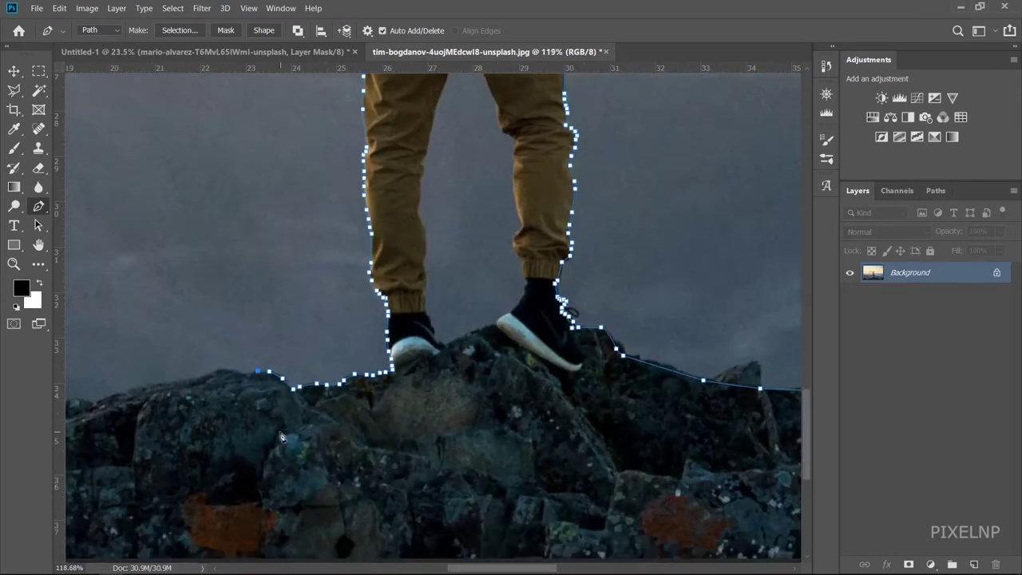
{"action": "left_click", "coordinate": [166, 395]}
{"action": "left_click", "coordinate": [109, 416]}
{"action": "scroll", "coordinate": [109, 416], "scroll_direction": "down", "scroll_amount": 2}
{"action": "left_click", "coordinate": [98, 527]}
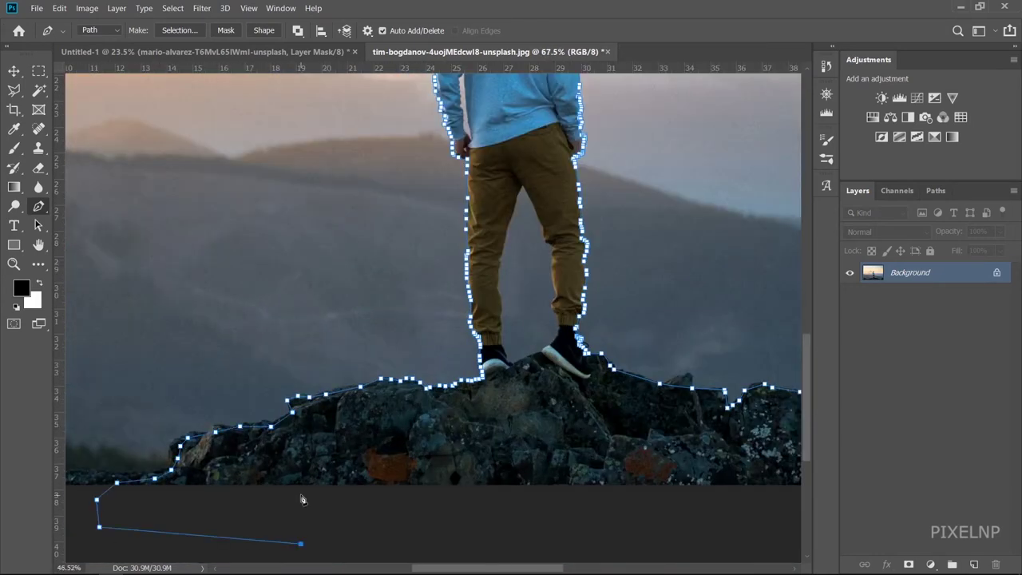
{"action": "scroll", "coordinate": [304, 497], "scroll_direction": "down", "scroll_amount": 1}
{"action": "left_click", "coordinate": [597, 545]}
Convert the closed path into a selection of the man and rocks.
{"action": "right_click", "coordinate": [477, 472]}
{"action": "left_click", "coordinate": [543, 230]}
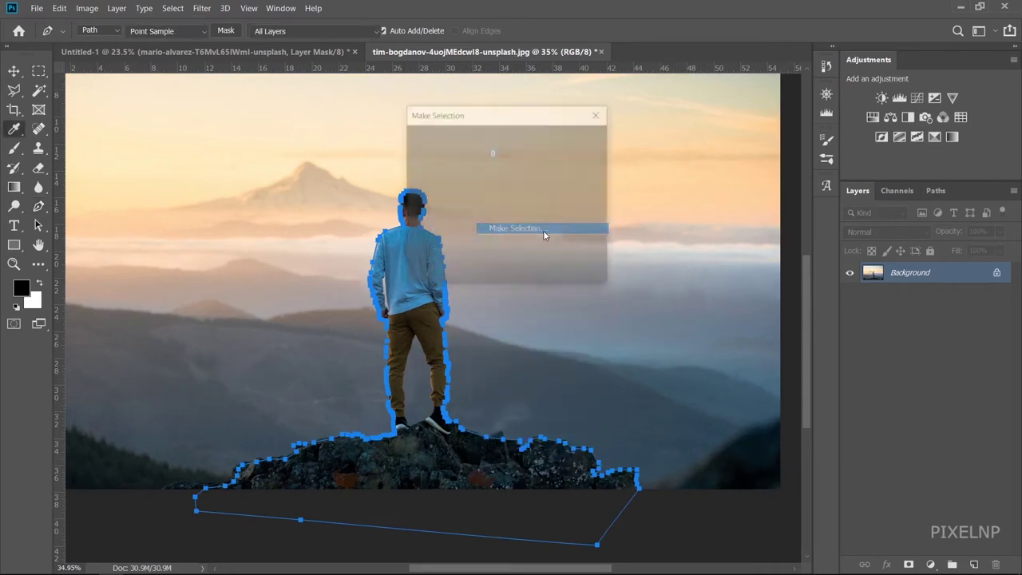
{"action": "key", "text": "Return"}
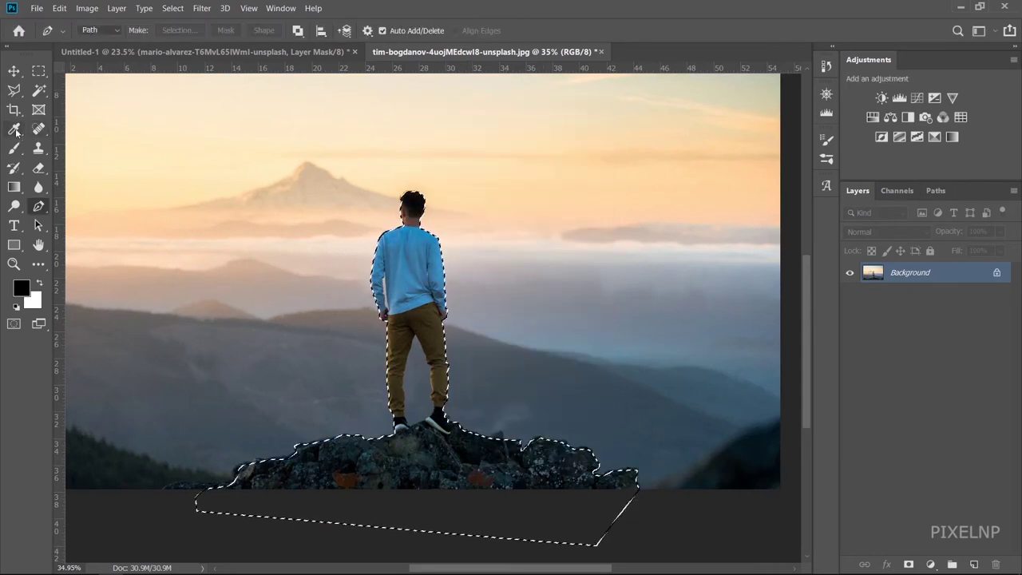
{"action": "left_click", "coordinate": [40, 90]}
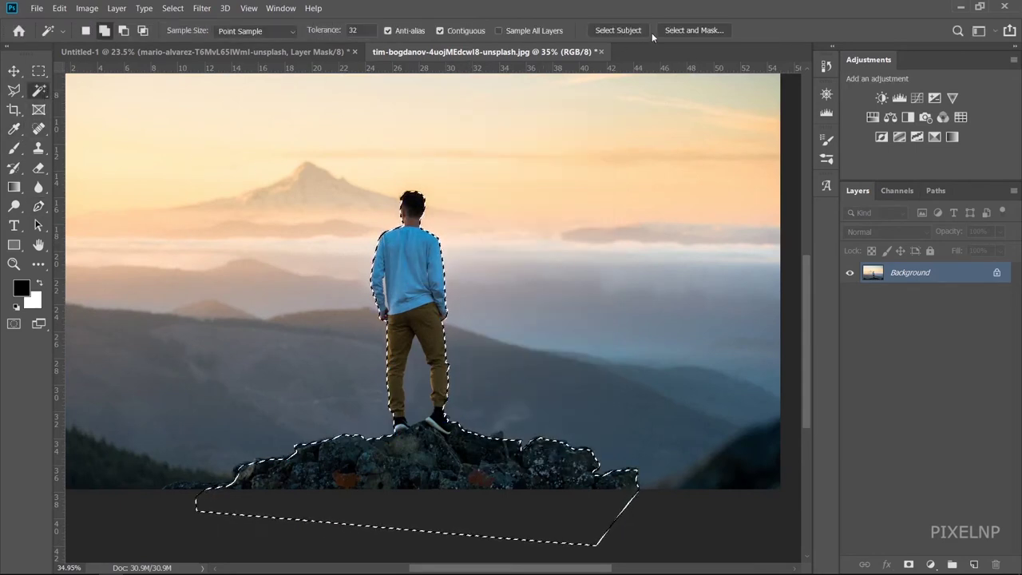
In Select and Mask, set Shift Edge to -13% and adjust the torso edge settings.
{"action": "key", "text": "alt+ctrl+r"}
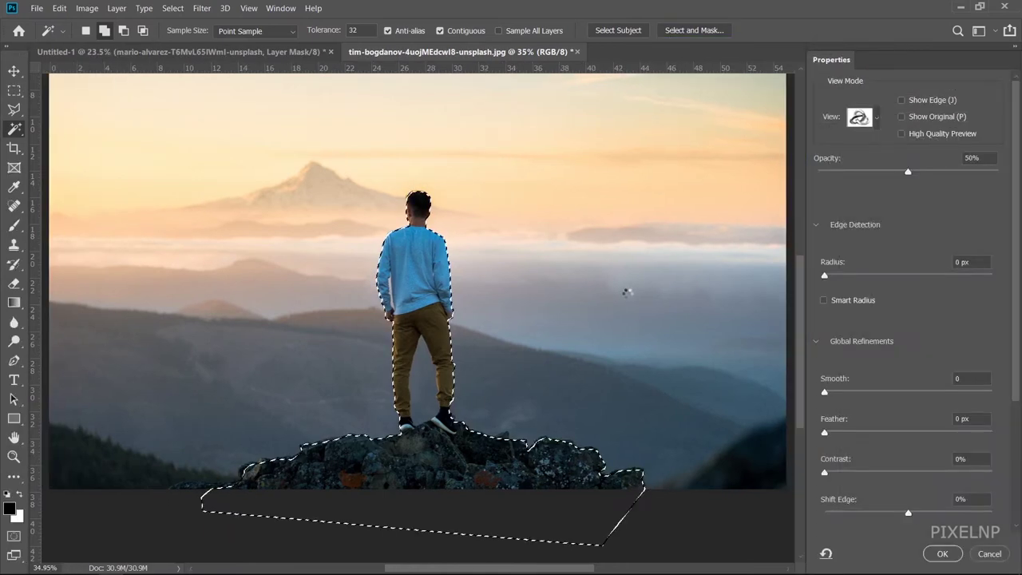
{"action": "key", "text": "alt"}
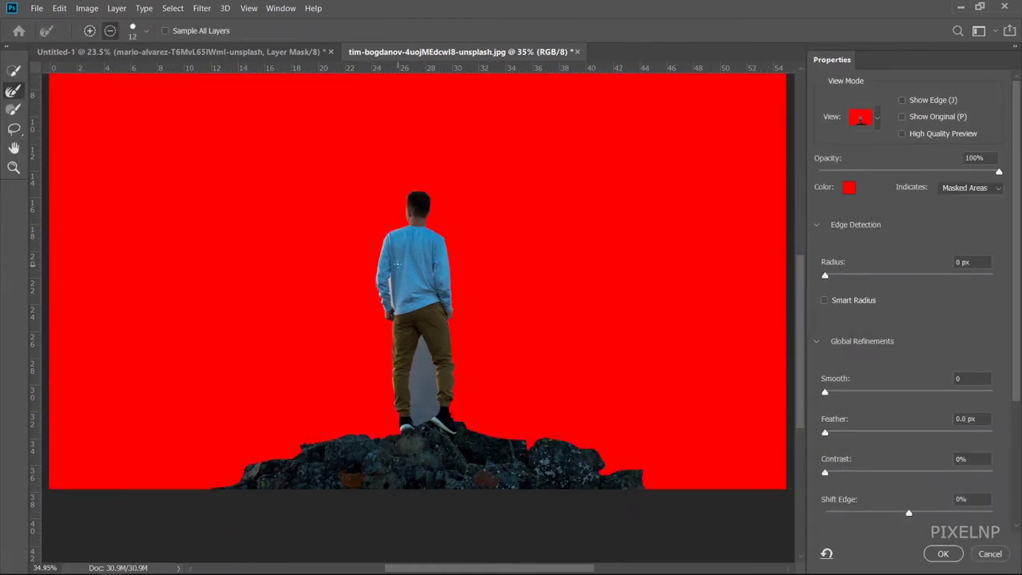
{"action": "scroll", "coordinate": [421, 264], "scroll_direction": "up", "scroll_amount": 1}
{"action": "scroll", "coordinate": [421, 263], "scroll_direction": "up", "scroll_amount": 1}
{"action": "scroll", "coordinate": [421, 263], "scroll_direction": "up", "scroll_amount": 1}
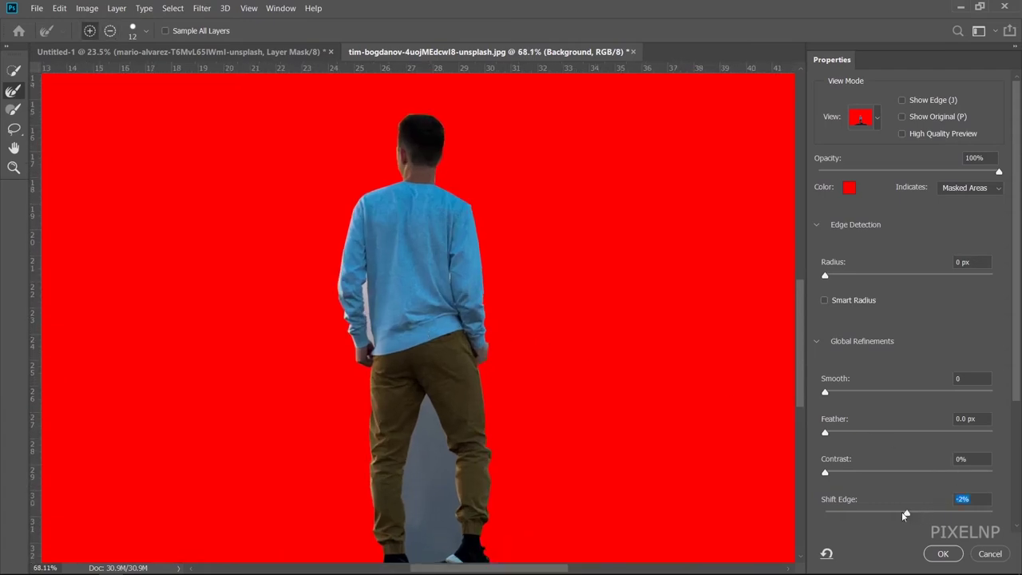
{"action": "left_click_drag", "start_coordinate": [905, 515], "coordinate": [900, 515]}
{"action": "key", "text": "alt"}
{"action": "key", "text": "alt"}
{"action": "key", "text": "ctrl+plus"}
{"action": "key", "text": "ctrl+plus"}
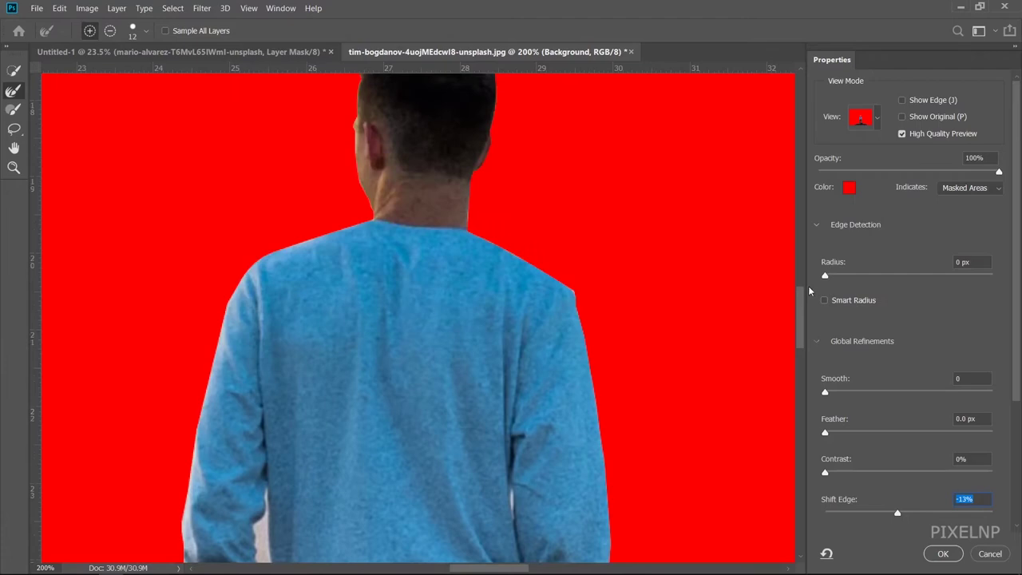
{"action": "left_click_drag", "start_coordinate": [801, 344], "coordinate": [801, 276]}
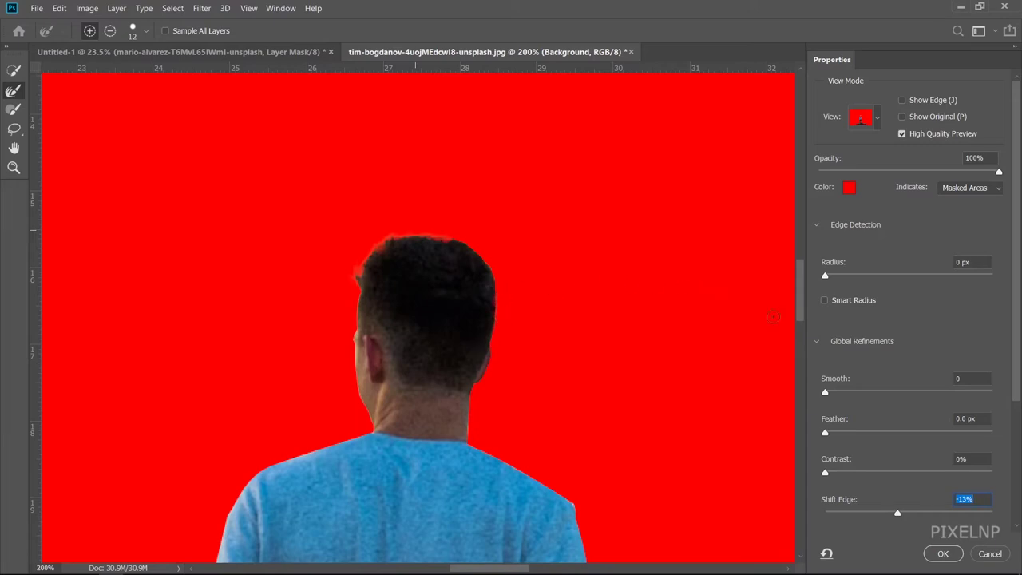
{"action": "left_click_drag", "start_coordinate": [798, 313], "coordinate": [798, 324]}
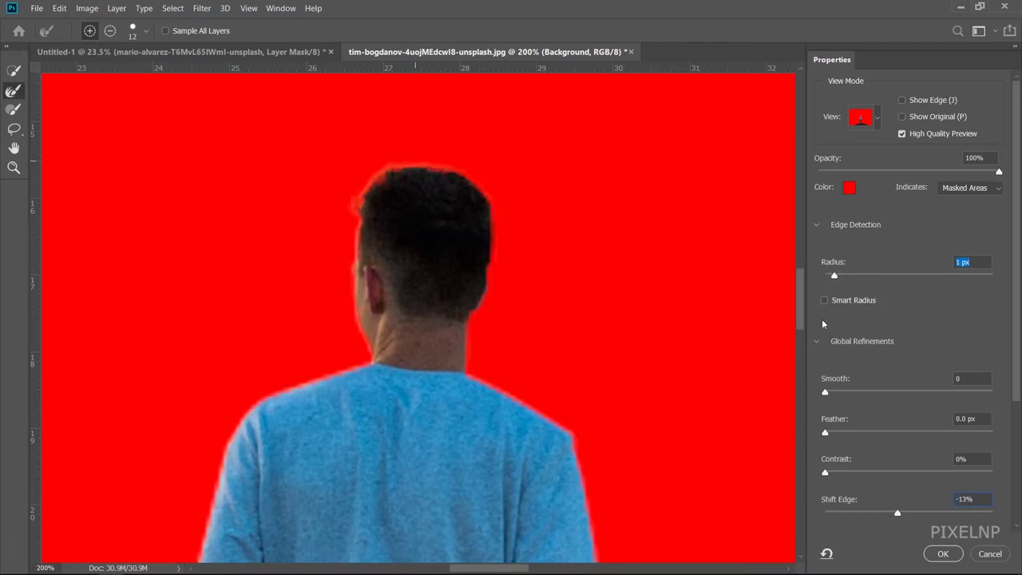
Enable Smart Radius, soften the edge slightly, and output the refined cutout as a Layer Mask.
{"action": "left_click", "coordinate": [824, 301]}
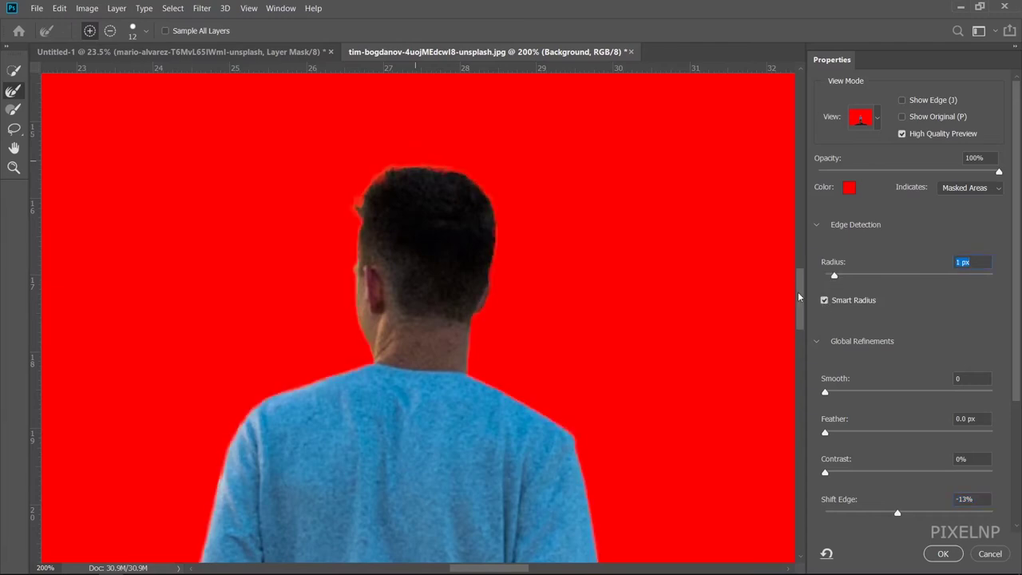
{"action": "key", "text": "ctrl+0"}
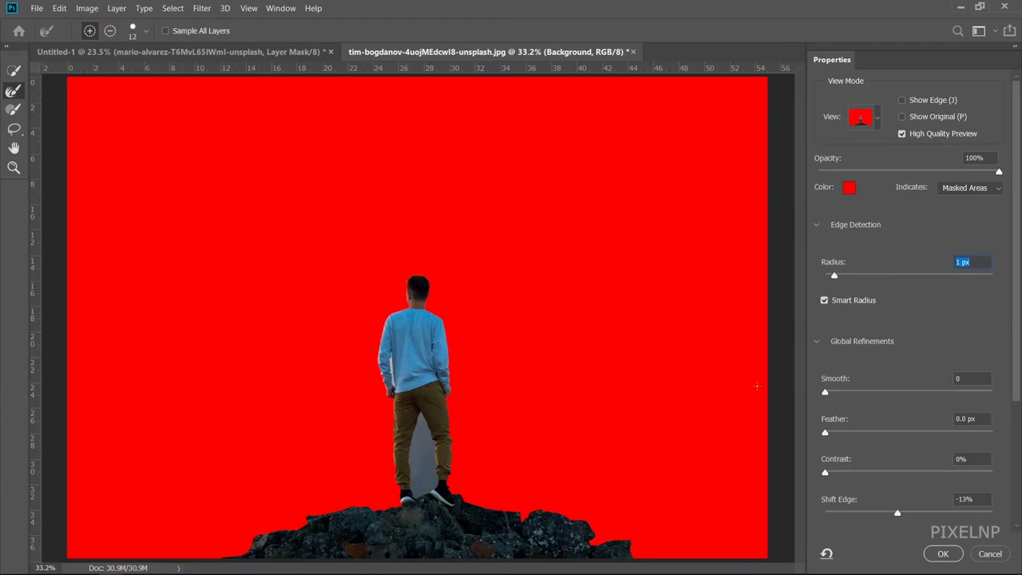
{"action": "left_click_drag", "start_coordinate": [826, 428], "coordinate": [832, 434]}
{"action": "scroll", "coordinate": [942, 380], "scroll_direction": "down", "scroll_amount": 5}
{"action": "type", "text": "2"}
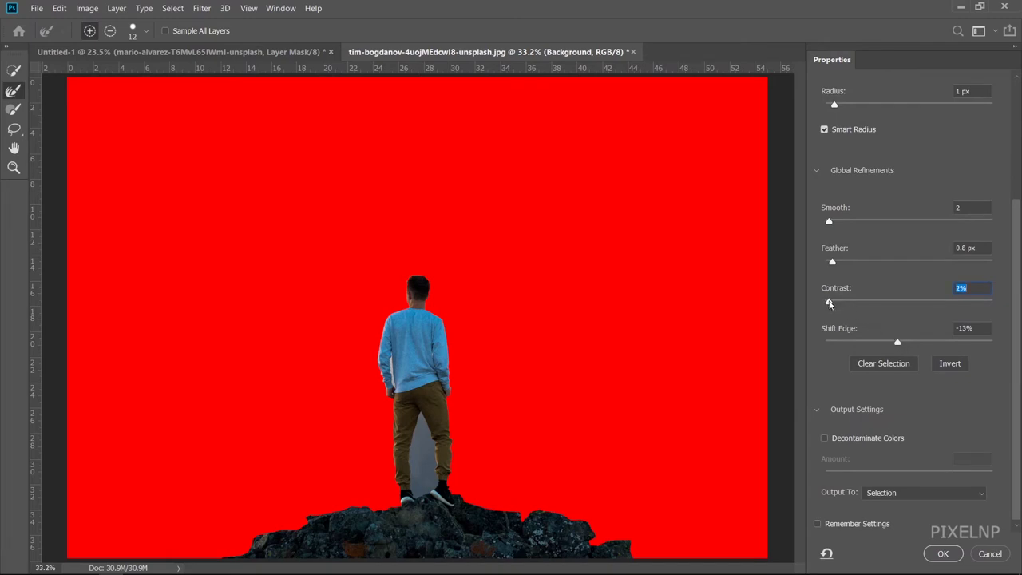
{"action": "left_click", "coordinate": [899, 493]}
{"action": "left_click", "coordinate": [897, 504]}
{"action": "left_click", "coordinate": [947, 555]}
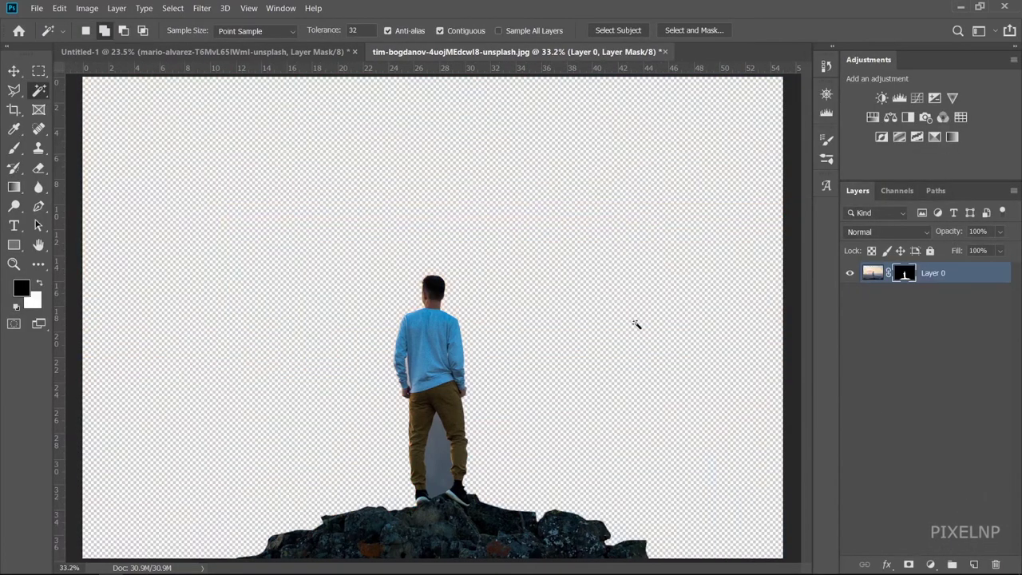
Nudge Layer 1 slightly up and right, then drag the Great Wall photo toward Photoshop.
{"action": "left_click", "coordinate": [11, 73]}
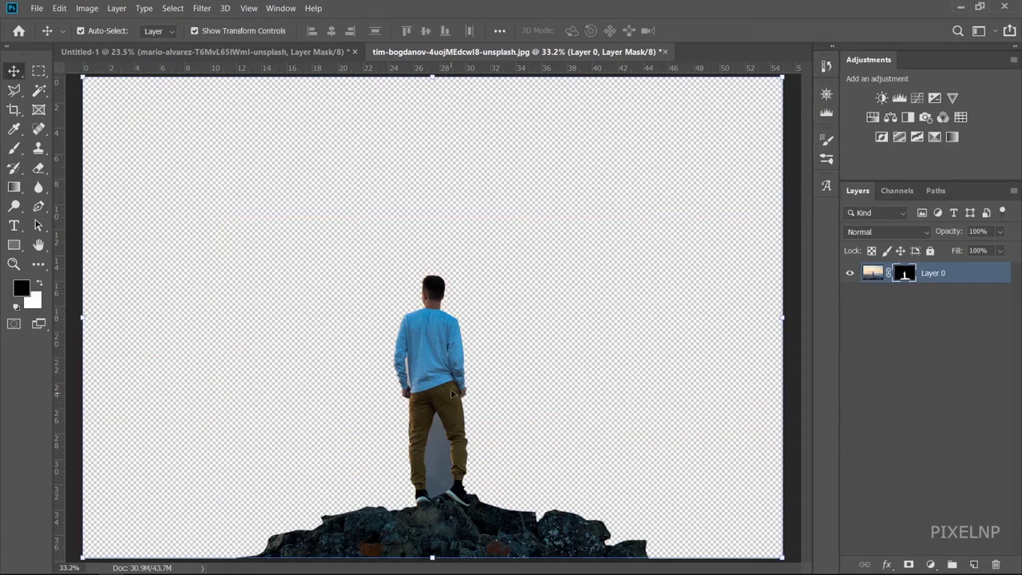
{"action": "mouse_move", "coordinate": [200, 89]}
{"action": "left_mouse_down"}
{"action": "mouse_move", "coordinate": [187, 60]}
{"action": "mouse_move", "coordinate": [456, 309]}
{"action": "mouse_move", "coordinate": [443, 344]}
{"action": "left_mouse_up"}
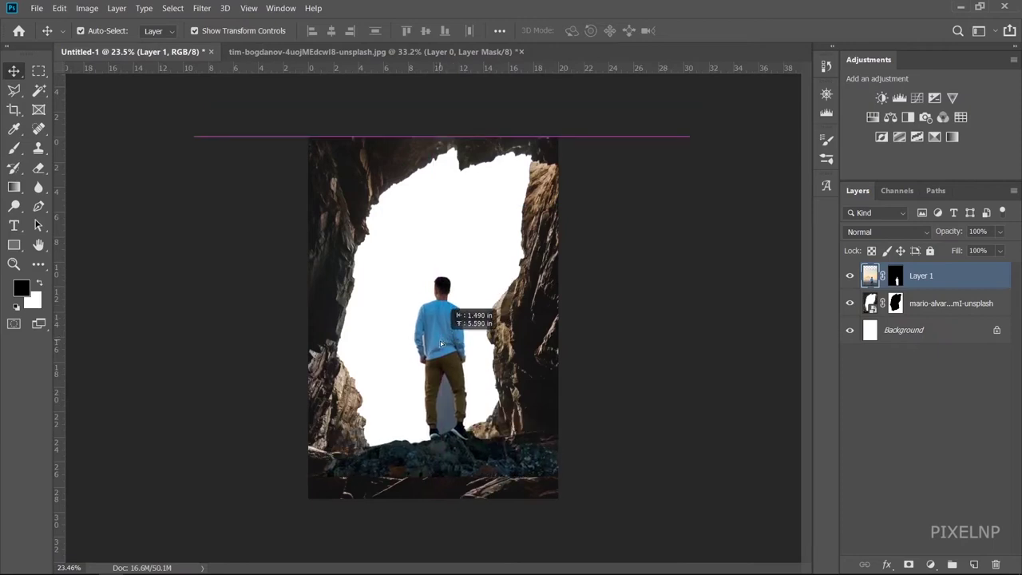
{"action": "left_click_drag", "start_coordinate": [443, 344], "coordinate": [445, 338]}
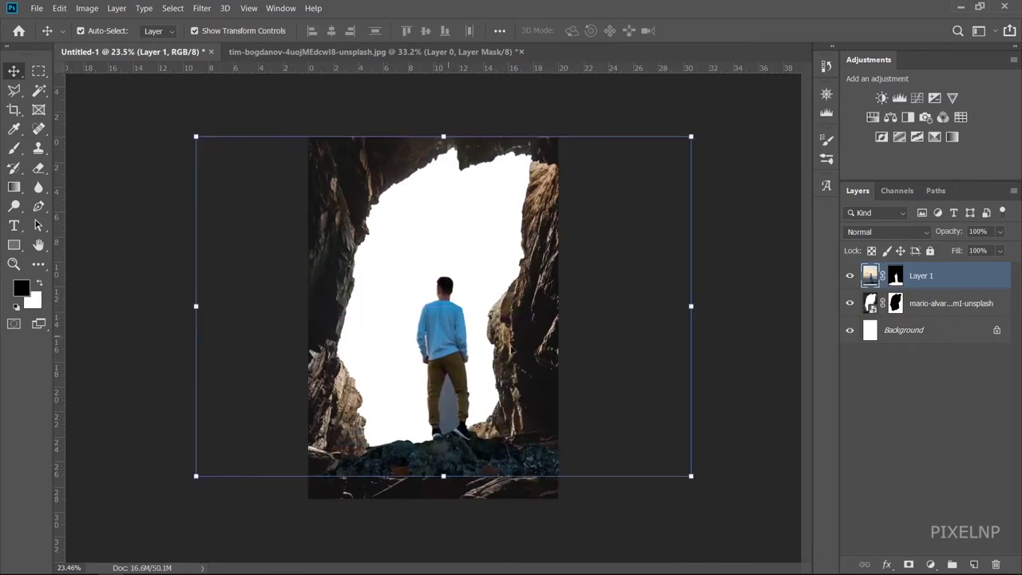
{"action": "left_click", "coordinate": [879, 414]}
{"action": "scroll", "coordinate": [430, 369], "scroll_direction": "up", "scroll_amount": 3}
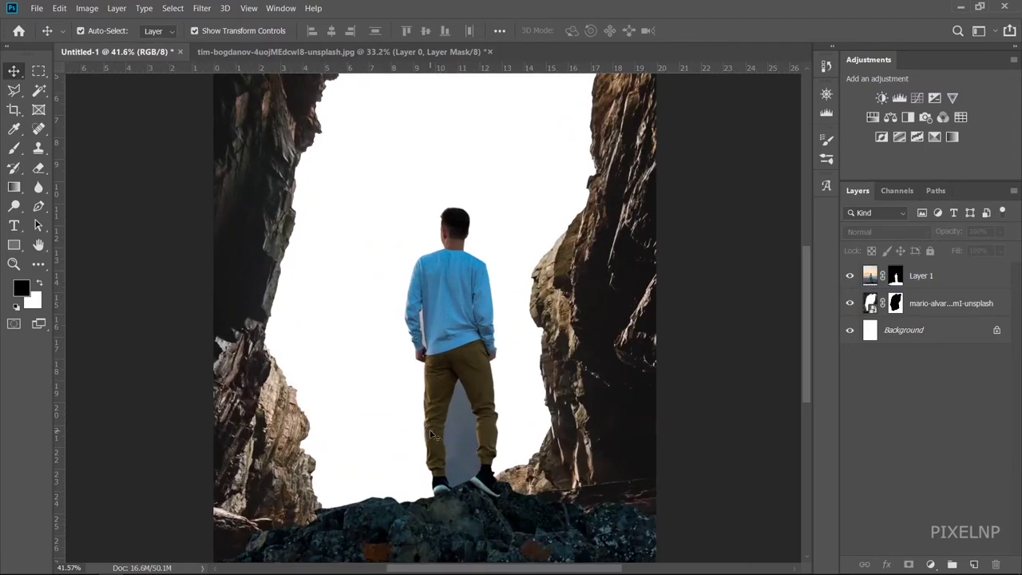
{"action": "left_click_drag", "start_coordinate": [459, 523], "coordinate": [471, 515]}
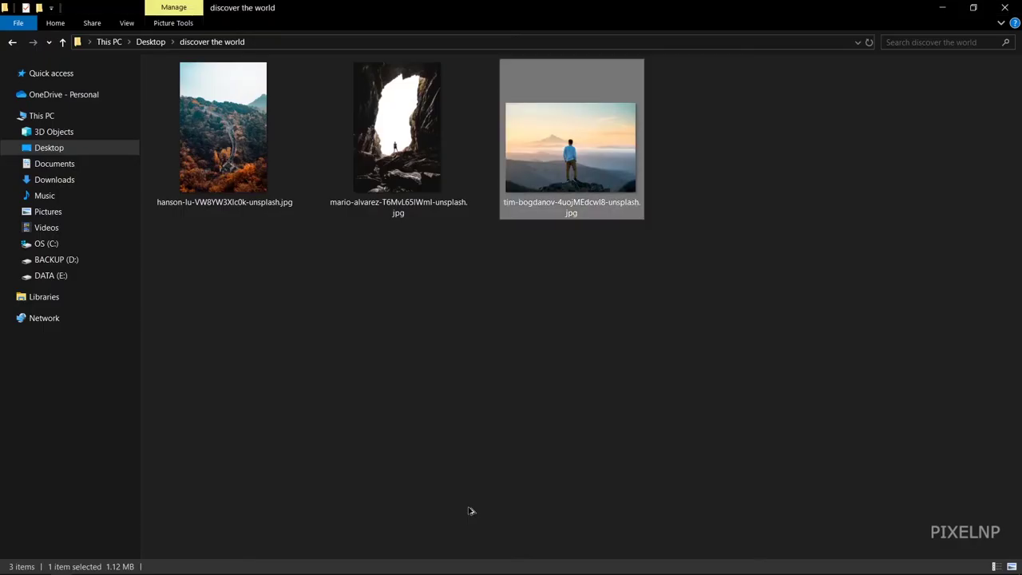
{"action": "left_click_drag", "start_coordinate": [270, 166], "coordinate": [95, 571]}
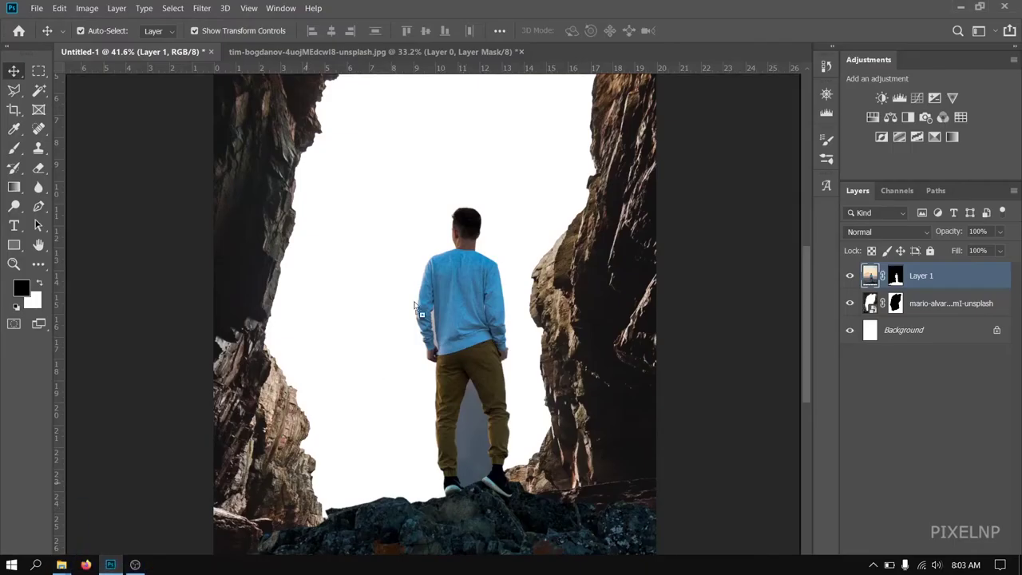
Place hanson-lu-VW8YW3Xlc0k-unsplash.jpg into the composite and move it up into position.
{"action": "left_click_drag", "start_coordinate": [94, 558], "coordinate": [429, 256]}
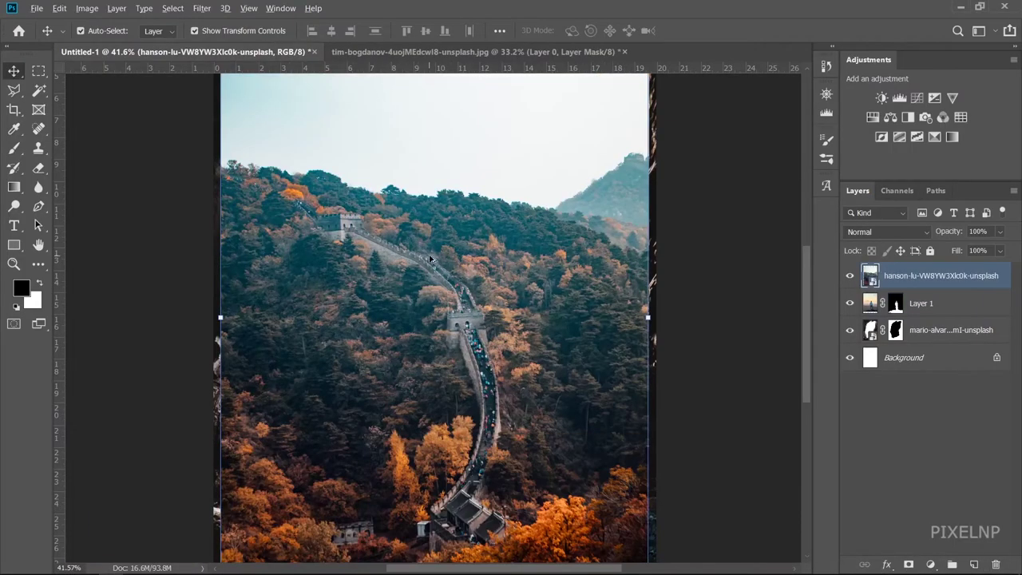
{"action": "scroll", "coordinate": [429, 258], "scroll_direction": "down", "scroll_amount": 2}
{"action": "left_click_drag", "start_coordinate": [499, 303], "coordinate": [499, 260]}
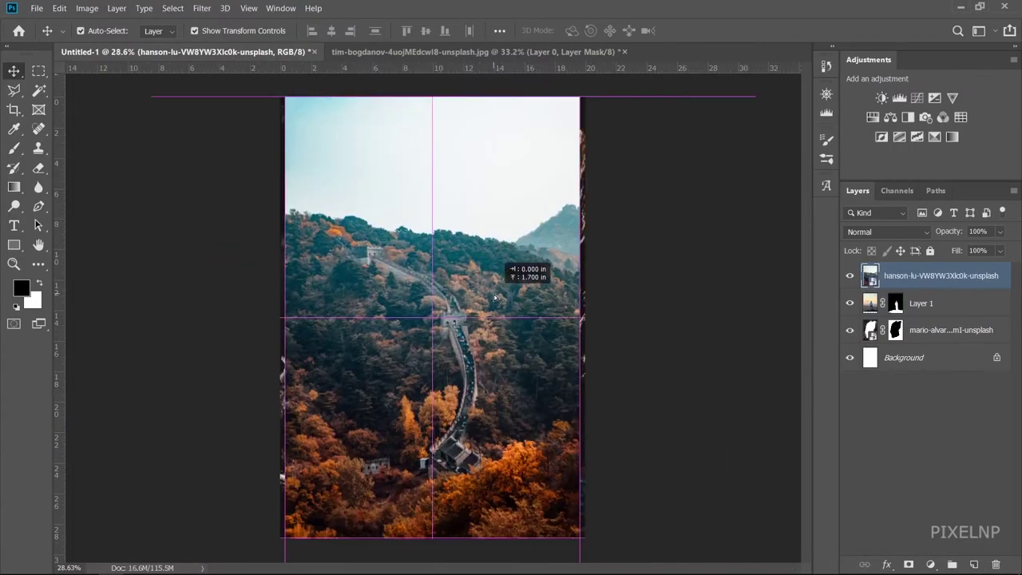
{"action": "left_click_drag", "start_coordinate": [951, 295], "coordinate": [961, 329]}
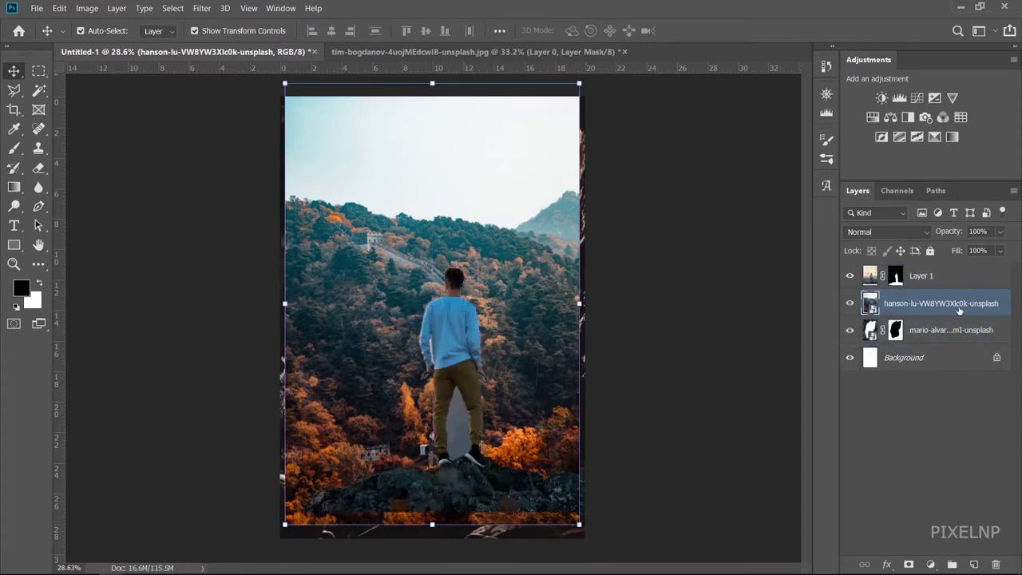
Flip the landscape horizontally, put it beneath the mario-alvar cave layer, and shift it up-left.
{"action": "key", "text": "ctrl+t"}
{"action": "right_click", "coordinate": [559, 313]}
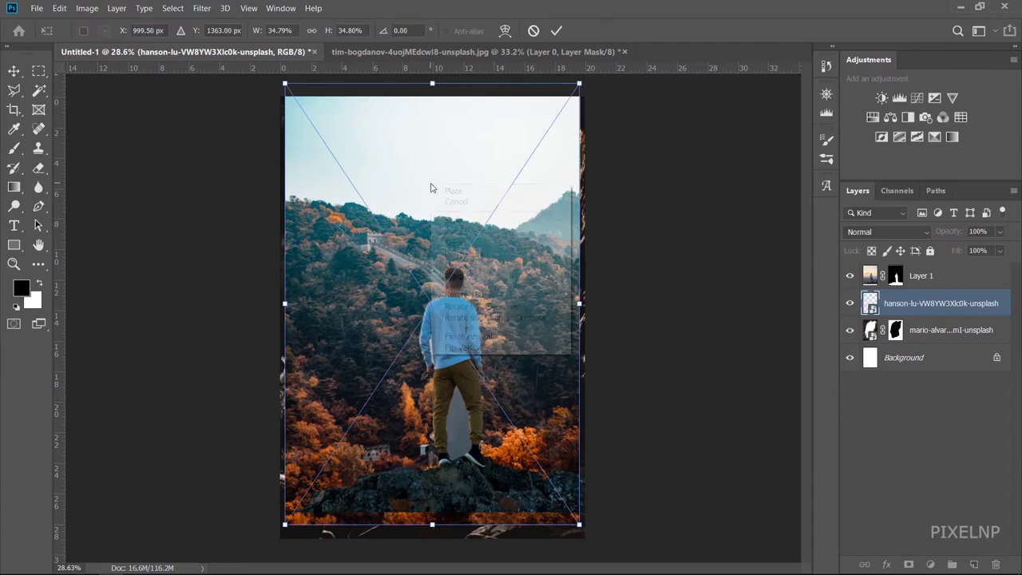
{"action": "left_click", "coordinate": [484, 336]}
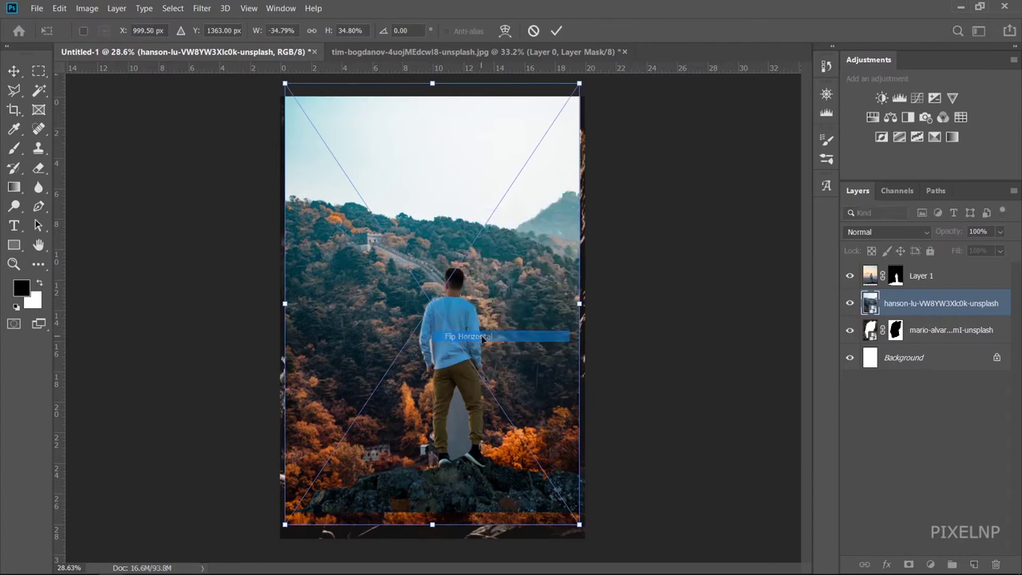
{"action": "key", "text": "Return"}
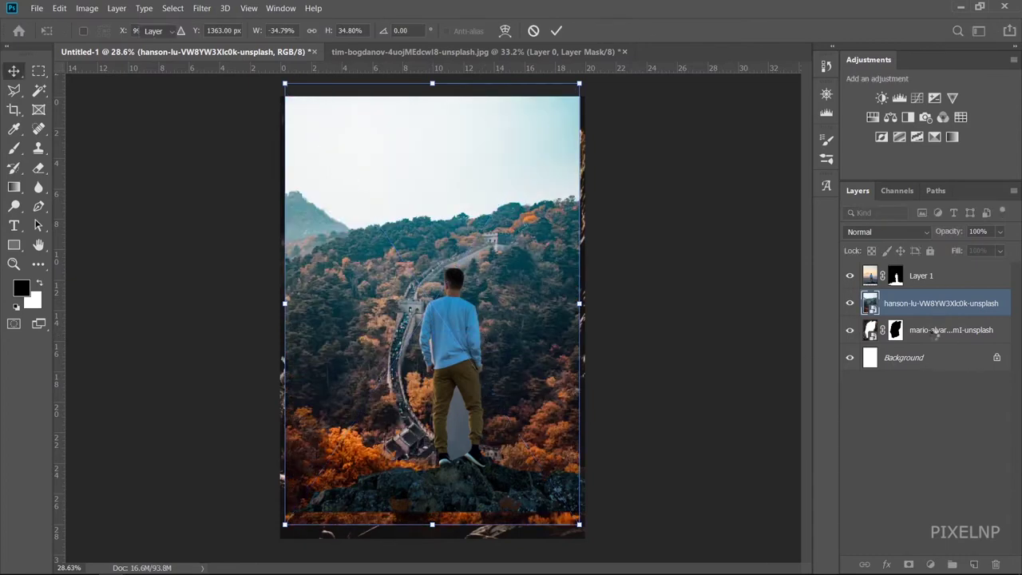
{"action": "left_click_drag", "start_coordinate": [933, 342], "coordinate": [831, 373]}
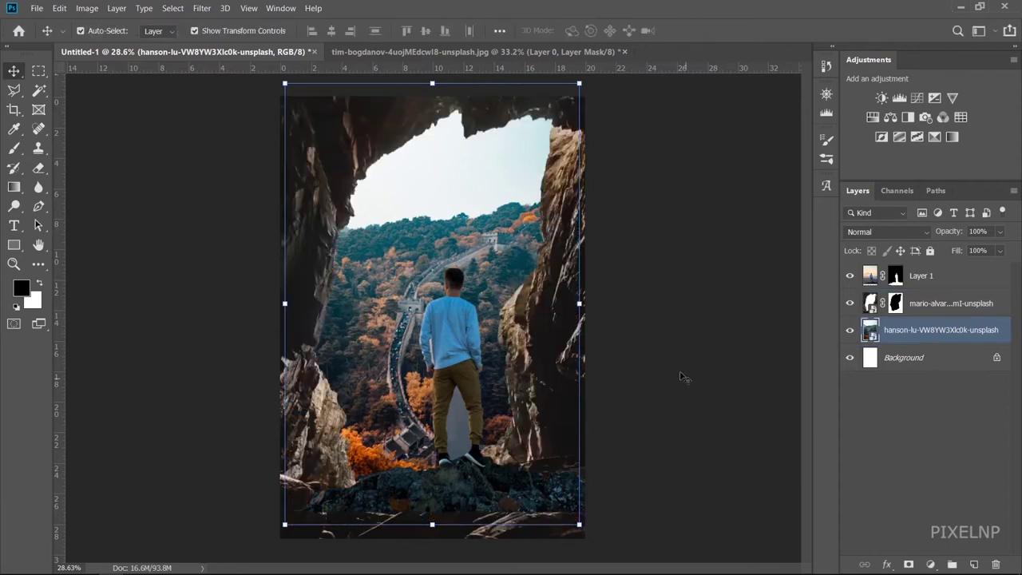
{"action": "mouse_move", "coordinate": [414, 226]}
{"action": "left_mouse_down"}
{"action": "mouse_move", "coordinate": [388, 210]}
{"action": "mouse_move", "coordinate": [395, 225]}
{"action": "left_mouse_up"}
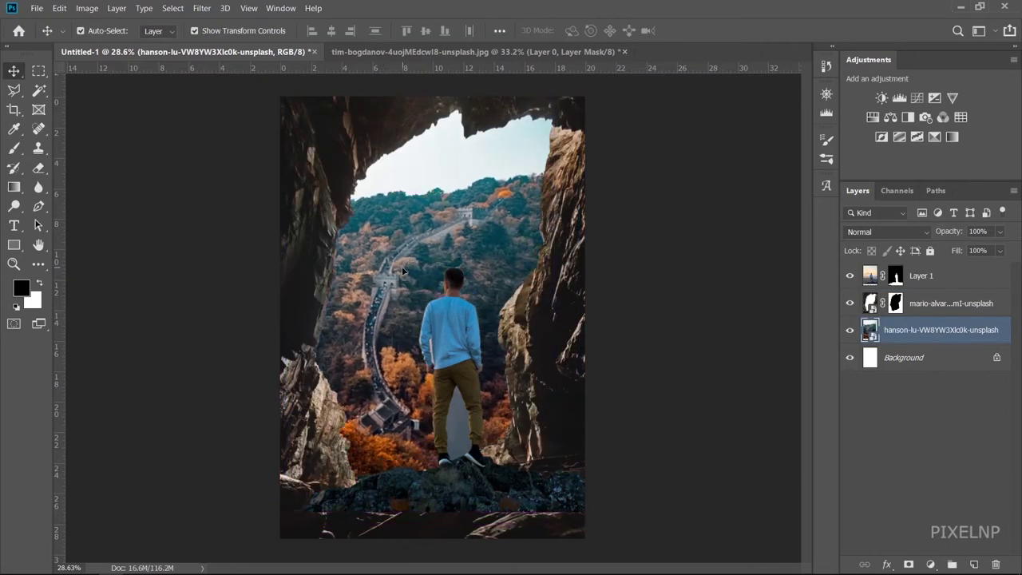
Move the man down onto the rocks and scale him to about 103%.
{"action": "left_click", "coordinate": [766, 443]}
{"action": "left_click_drag", "start_coordinate": [470, 489], "coordinate": [466, 499]}
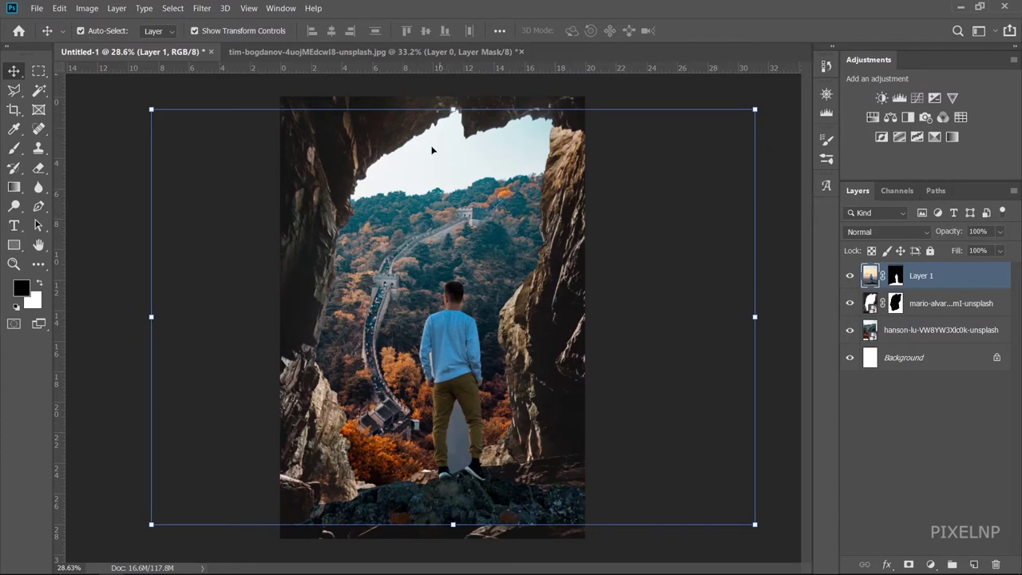
{"action": "left_click", "coordinate": [109, 216]}
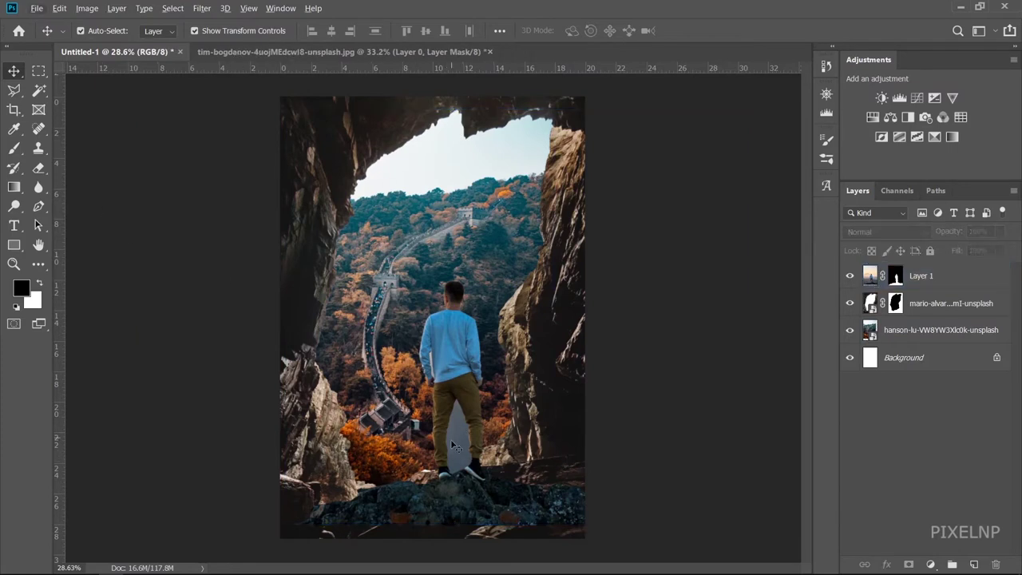
{"action": "left_click_drag", "start_coordinate": [452, 445], "coordinate": [454, 445]}
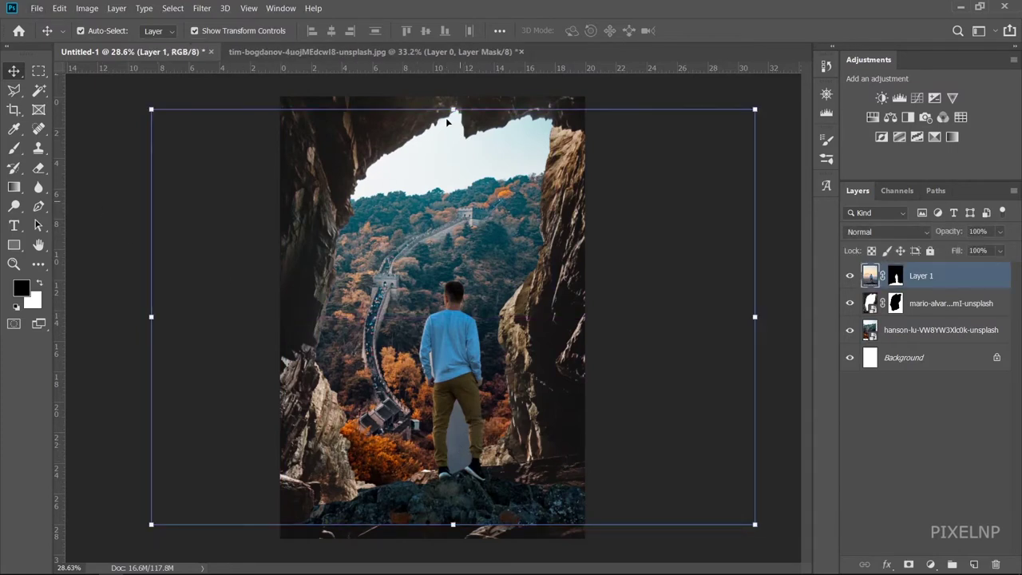
{"action": "left_click_drag", "start_coordinate": [451, 108], "coordinate": [447, 91]}
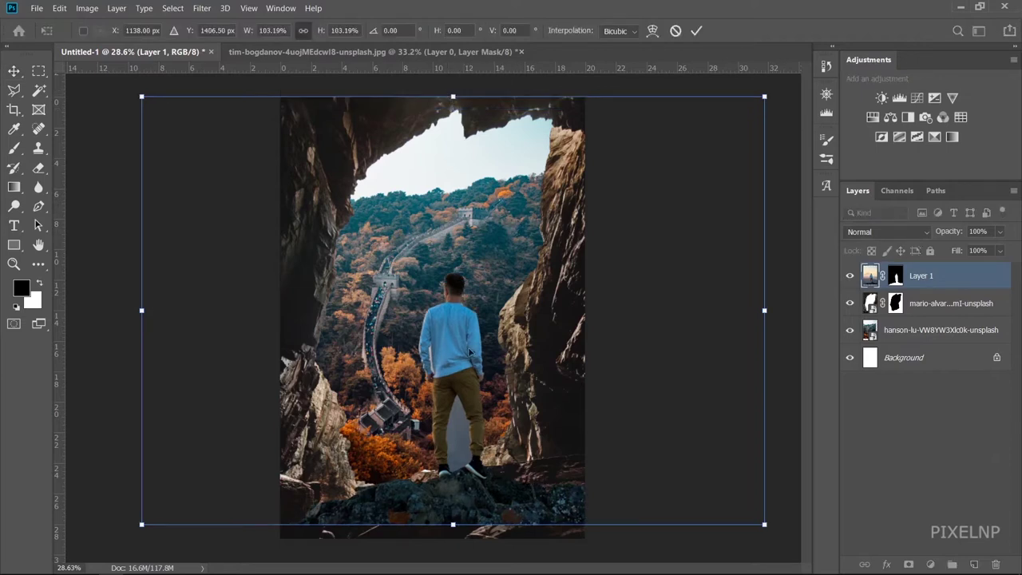
{"action": "left_click_drag", "start_coordinate": [445, 519], "coordinate": [456, 500]}
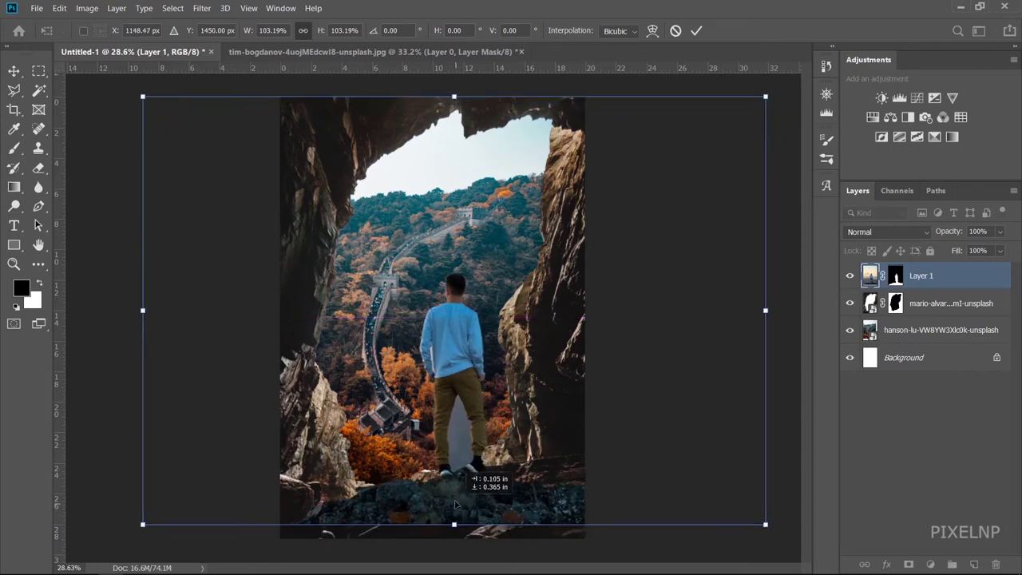
{"action": "left_click", "coordinate": [694, 31]}
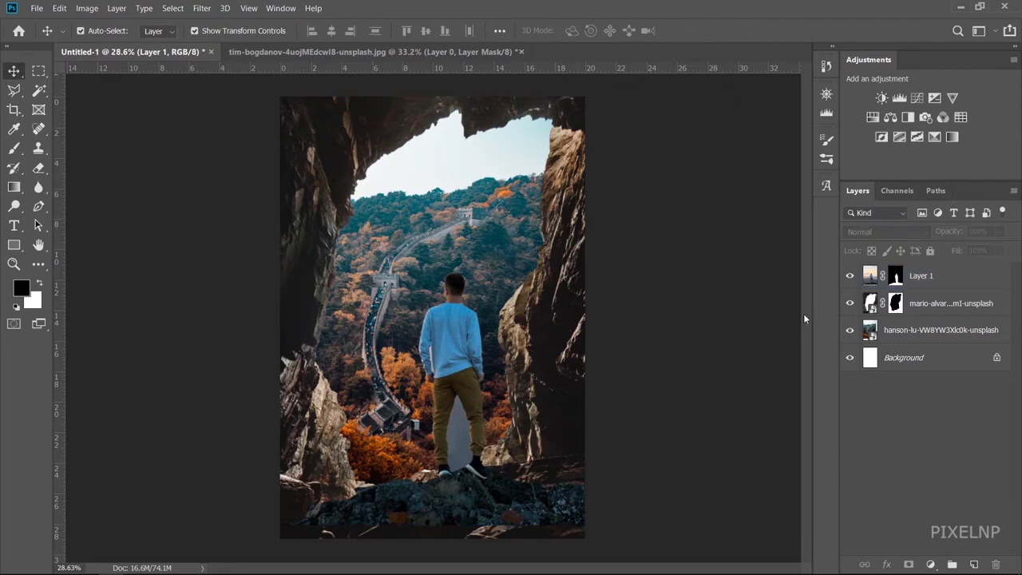
Convert Layer 1 to a Smart Object, then rasterize it into plain pixels.
{"action": "left_click", "coordinate": [938, 276]}
{"action": "right_click", "coordinate": [938, 276]}
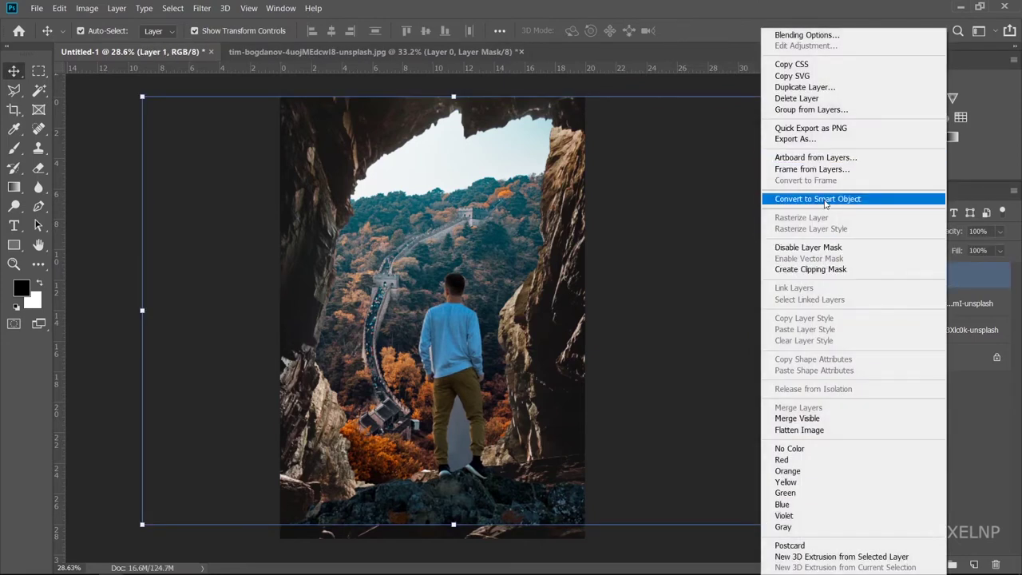
{"action": "left_click", "coordinate": [826, 204]}
{"action": "right_click", "coordinate": [941, 274]}
{"action": "left_click", "coordinate": [827, 247]}
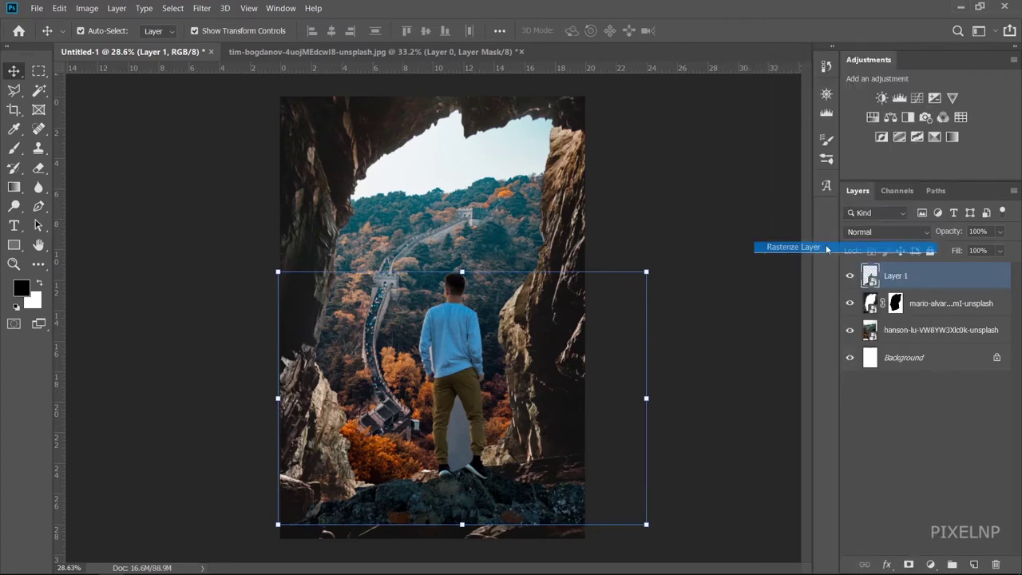
{"action": "left_click", "coordinate": [679, 361]}
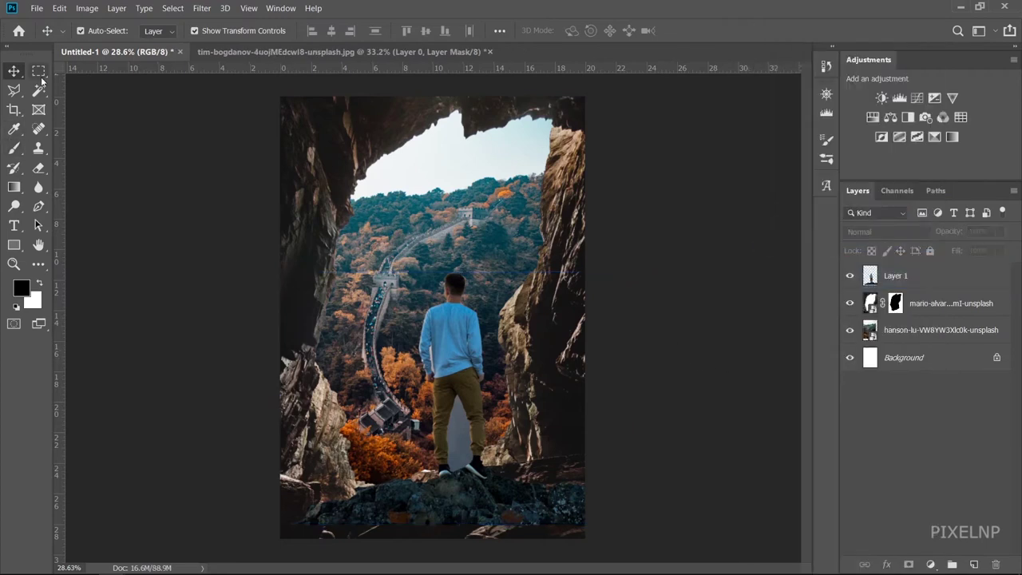
Trace a Pen path around the man, following his shoes along the rocks.
{"action": "key", "text": "p"}
{"action": "scroll", "coordinate": [481, 476], "scroll_direction": "up", "scroll_amount": 1}
{"action": "scroll", "coordinate": [481, 477], "scroll_direction": "up", "scroll_amount": 1}
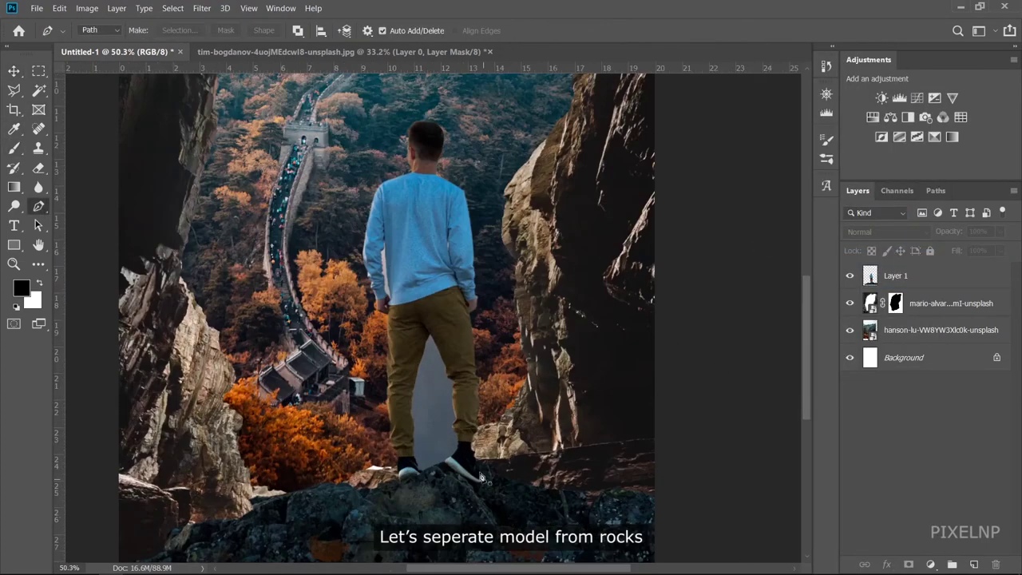
{"action": "scroll", "coordinate": [482, 477], "scroll_direction": "up", "scroll_amount": 1}
{"action": "scroll", "coordinate": [399, 383], "scroll_direction": "up", "scroll_amount": 1}
{"action": "scroll", "coordinate": [319, 291], "scroll_direction": "up", "scroll_amount": 1}
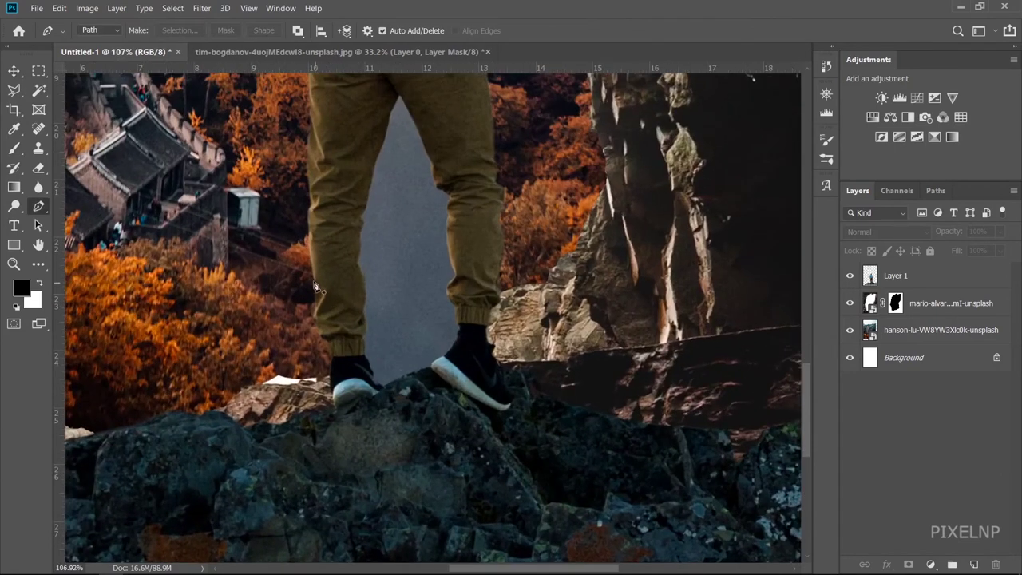
{"action": "left_click", "coordinate": [294, 326]}
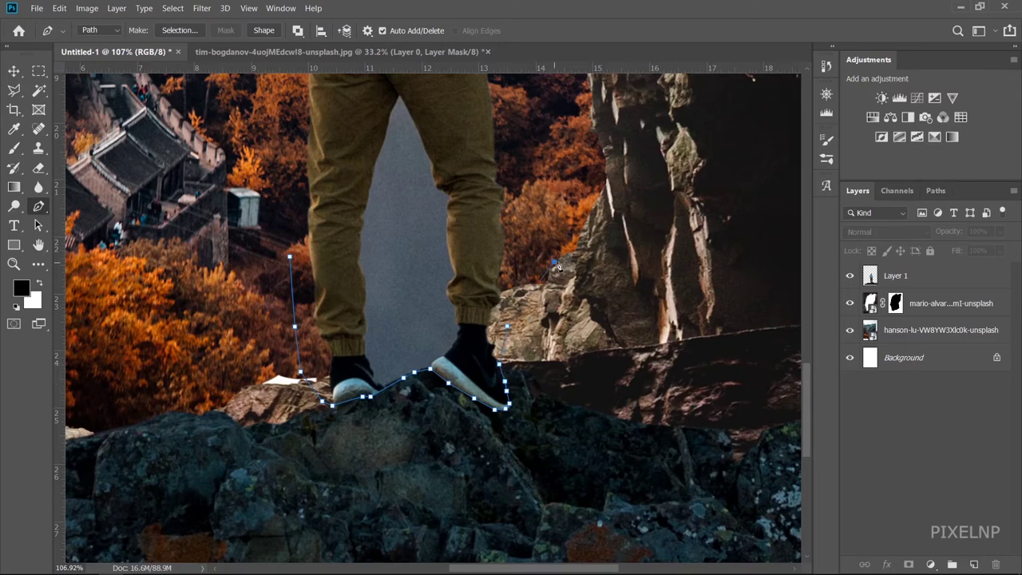
{"action": "scroll", "coordinate": [557, 266], "scroll_direction": "down", "scroll_amount": 2}
{"action": "scroll", "coordinate": [571, 271], "scroll_direction": "down", "scroll_amount": 2}
{"action": "scroll", "coordinate": [585, 312], "scroll_direction": "up", "scroll_amount": 3}
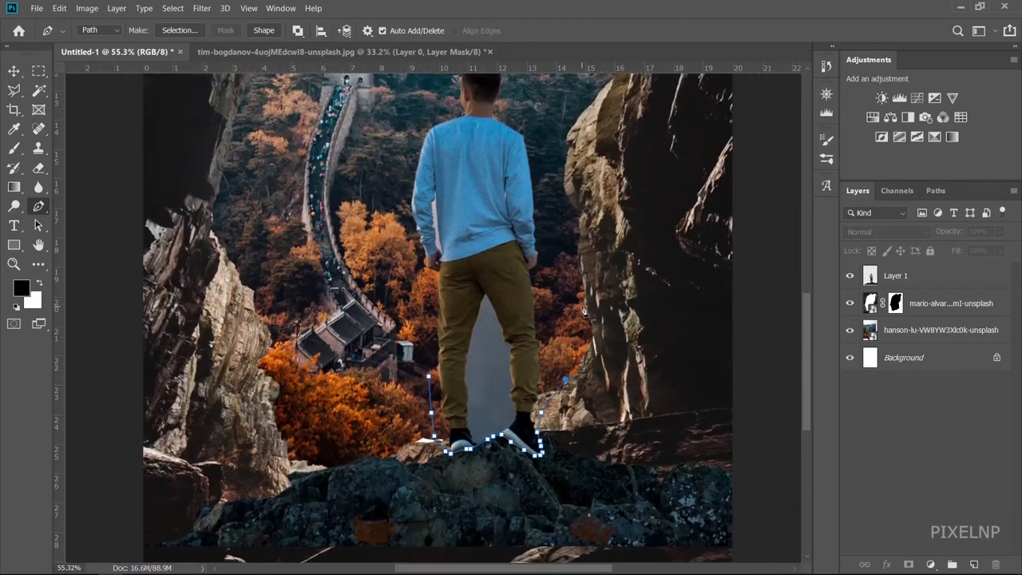
{"action": "scroll", "coordinate": [583, 312], "scroll_direction": "up", "scroll_amount": 1}
{"action": "left_click", "coordinate": [604, 205]}
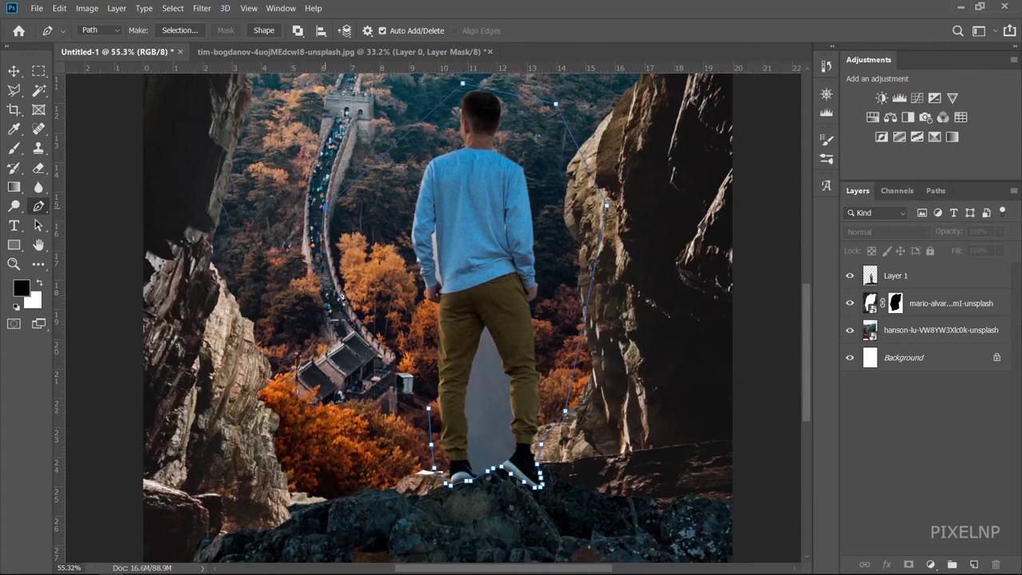
Turn the path into a selection with Feather Radius 0 and select Layer 1.
{"action": "right_click", "coordinate": [470, 389]}
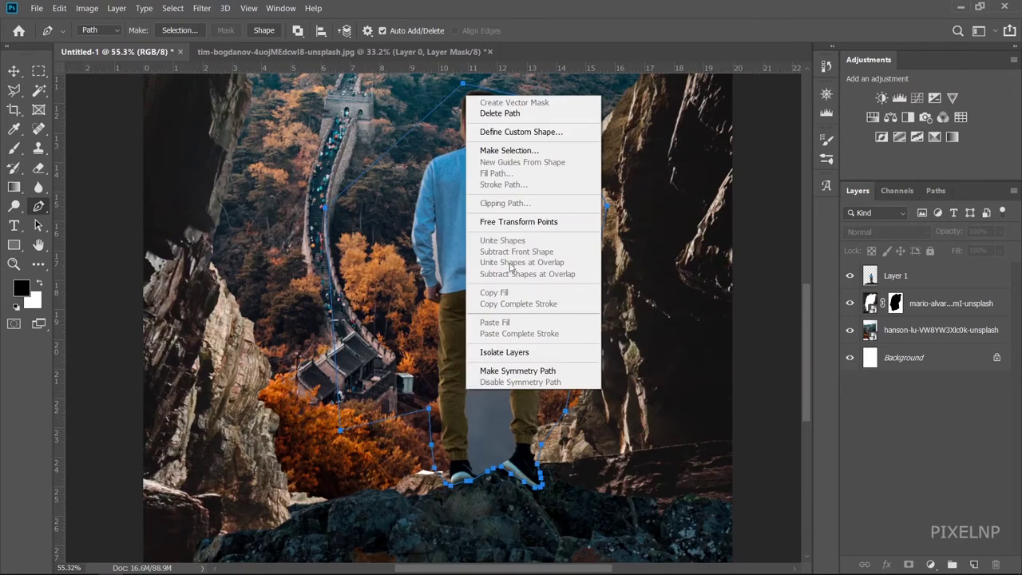
{"action": "left_click", "coordinate": [553, 151]}
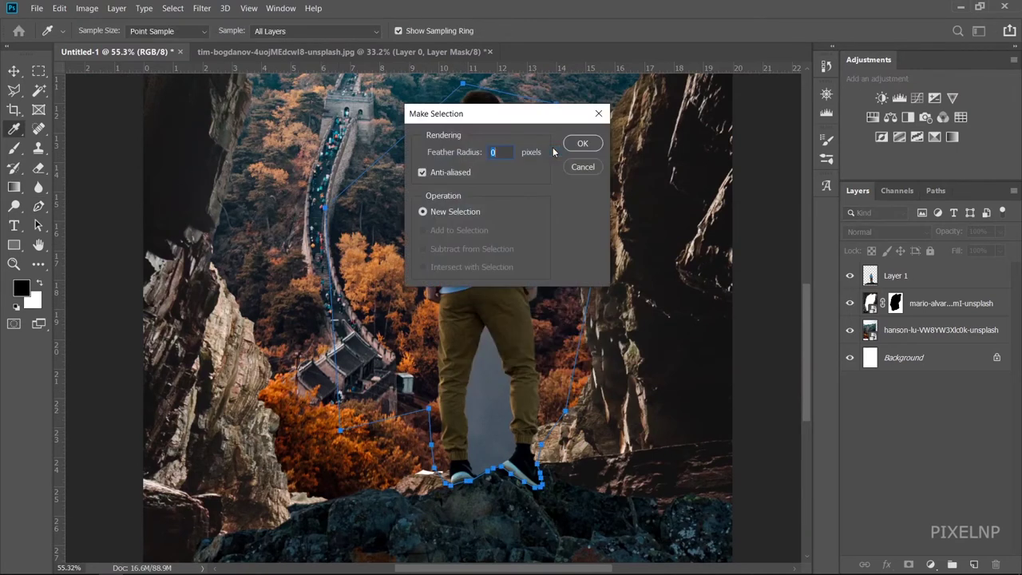
{"action": "left_click", "coordinate": [601, 148]}
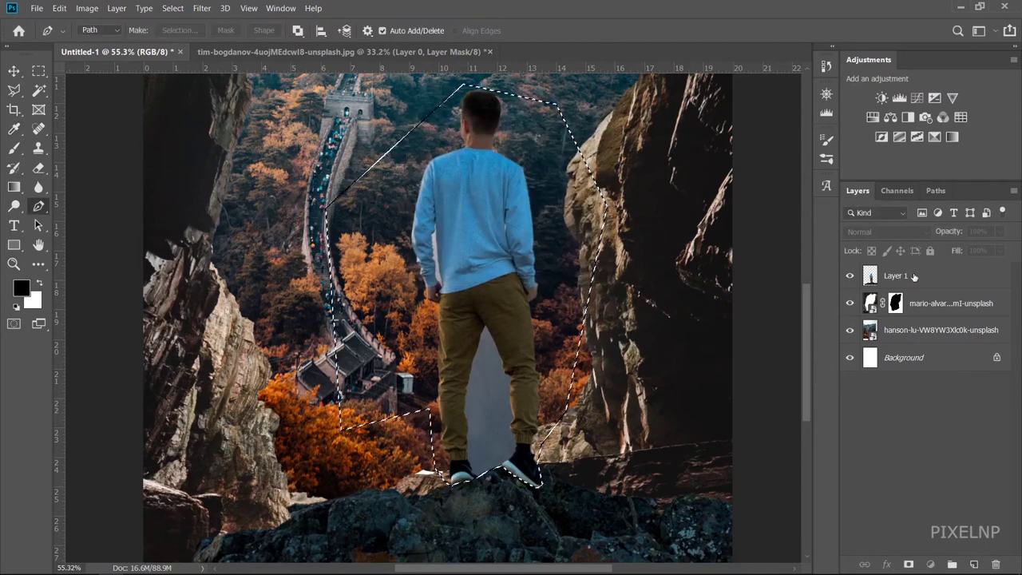
{"action": "left_click", "coordinate": [915, 277]}
Cut the man from Layer 1, paste him as Layer 2, and set his feet on the rocks.
{"action": "key", "text": "ctrl+x"}
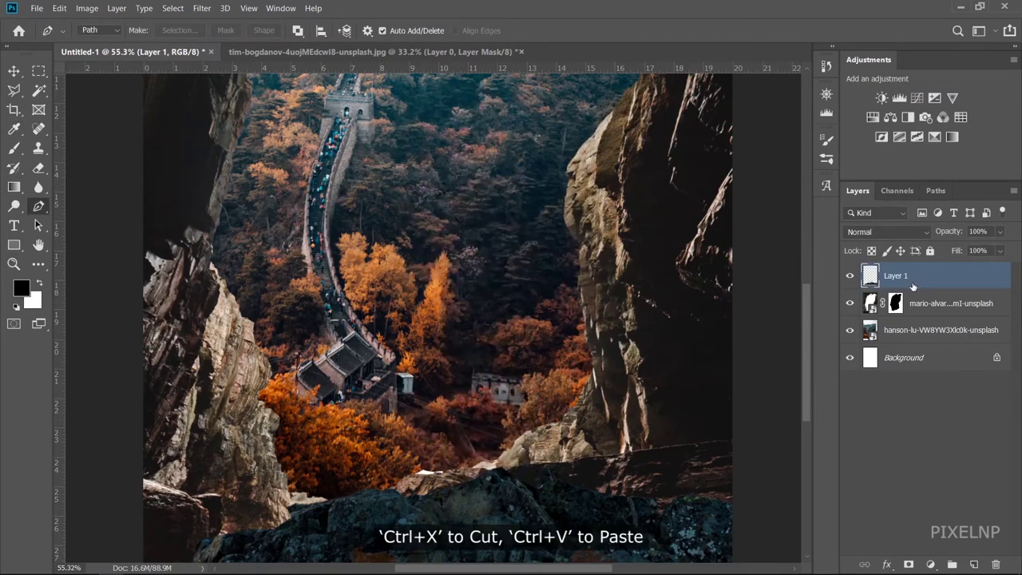
{"action": "key", "text": "ctrl+v"}
{"action": "key", "text": "v"}
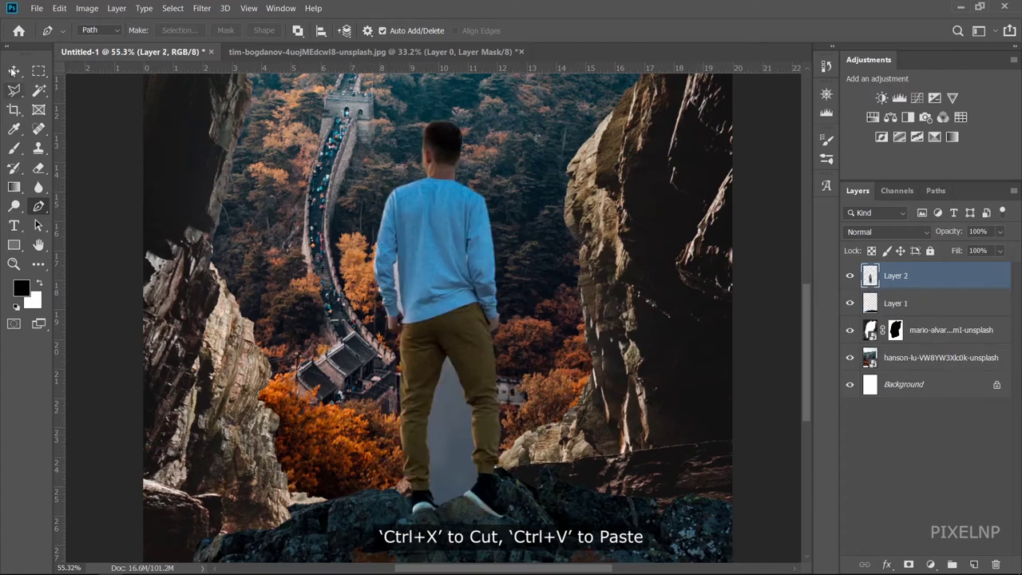
{"action": "mouse_move", "coordinate": [490, 451]}
{"action": "left_mouse_down"}
{"action": "mouse_move", "coordinate": [531, 467]}
{"action": "mouse_move", "coordinate": [528, 454]}
{"action": "left_mouse_up"}
{"action": "scroll", "coordinate": [547, 539], "scroll_direction": "up", "scroll_amount": 1}
{"action": "scroll", "coordinate": [547, 539], "scroll_direction": "up", "scroll_amount": 2}
{"action": "scroll", "coordinate": [547, 539], "scroll_direction": "up", "scroll_amount": 2}
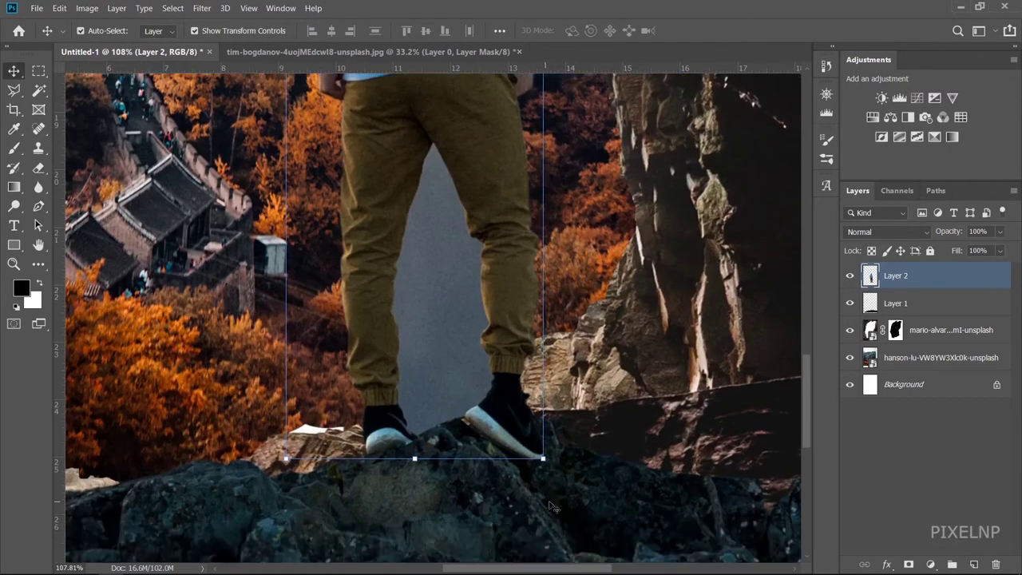
{"action": "scroll", "coordinate": [511, 383], "scroll_direction": "up", "scroll_amount": 2}
{"action": "mouse_move", "coordinate": [491, 341]}
{"action": "left_mouse_down"}
{"action": "mouse_move", "coordinate": [498, 357]}
{"action": "mouse_move", "coordinate": [485, 371]}
{"action": "left_mouse_up"}
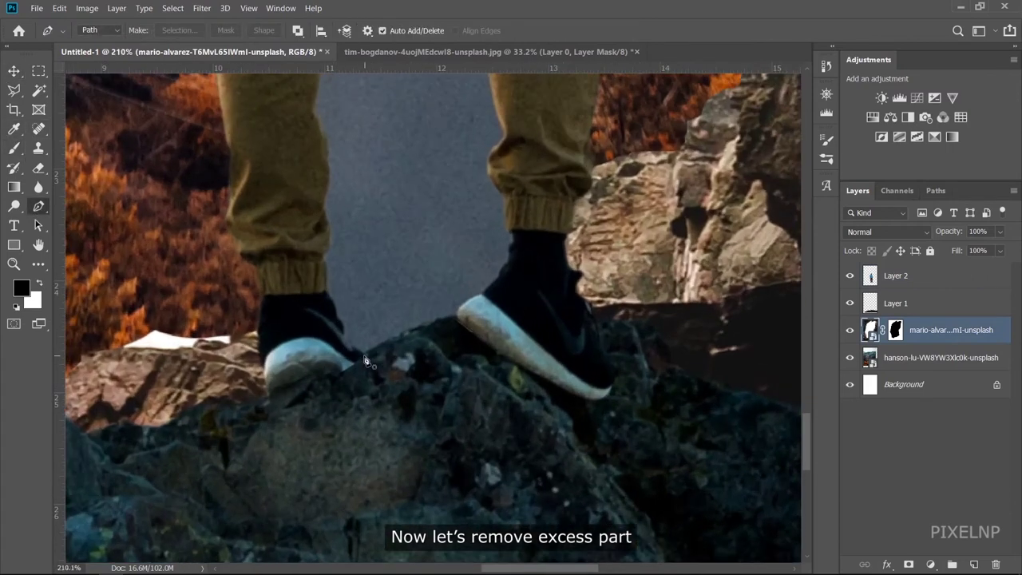
Pen-trace the gap between the man's legs into an unfeathered selection and select Layer 2.
{"action": "scroll", "coordinate": [503, 194], "scroll_direction": "up", "scroll_amount": 3}
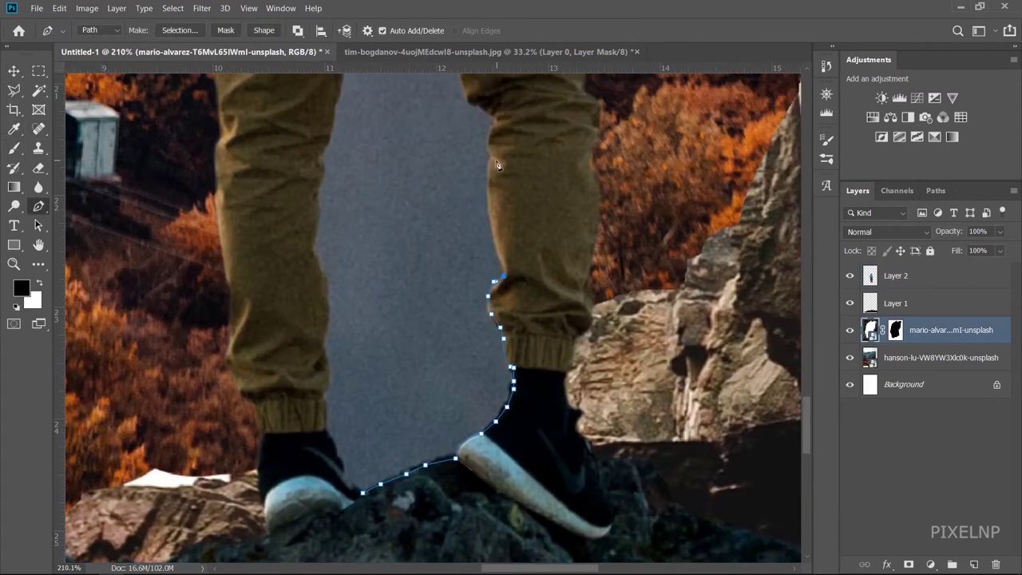
{"action": "scroll", "coordinate": [492, 211], "scroll_direction": "up", "scroll_amount": 1}
{"action": "left_click", "coordinate": [491, 211]}
{"action": "scroll", "coordinate": [471, 160], "scroll_direction": "up", "scroll_amount": 3}
{"action": "left_click", "coordinate": [393, 100]}
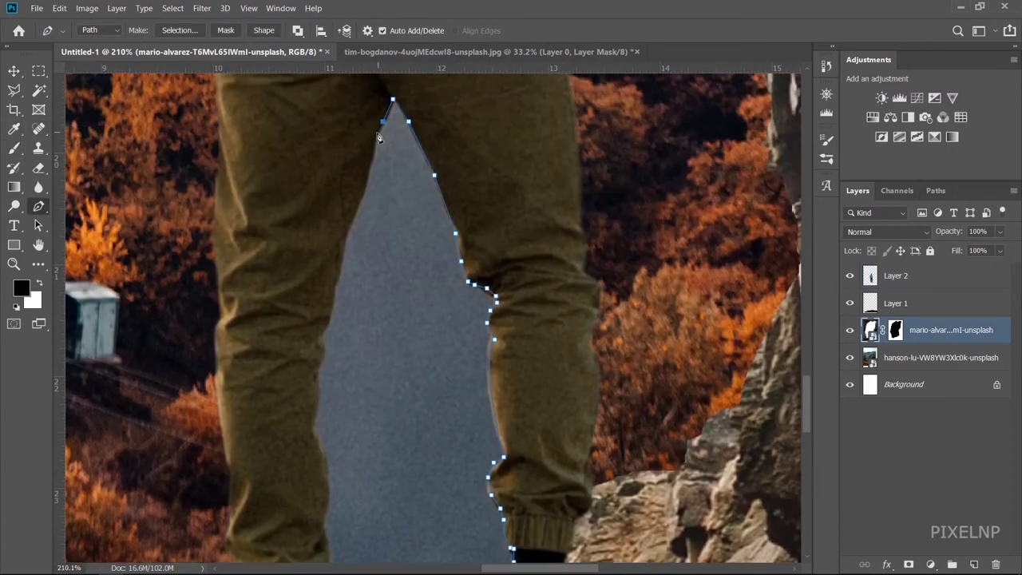
{"action": "left_click", "coordinate": [357, 202]}
{"action": "left_click", "coordinate": [321, 353]}
{"action": "scroll", "coordinate": [320, 449], "scroll_direction": "down", "scroll_amount": 3}
{"action": "left_click", "coordinate": [330, 324]}
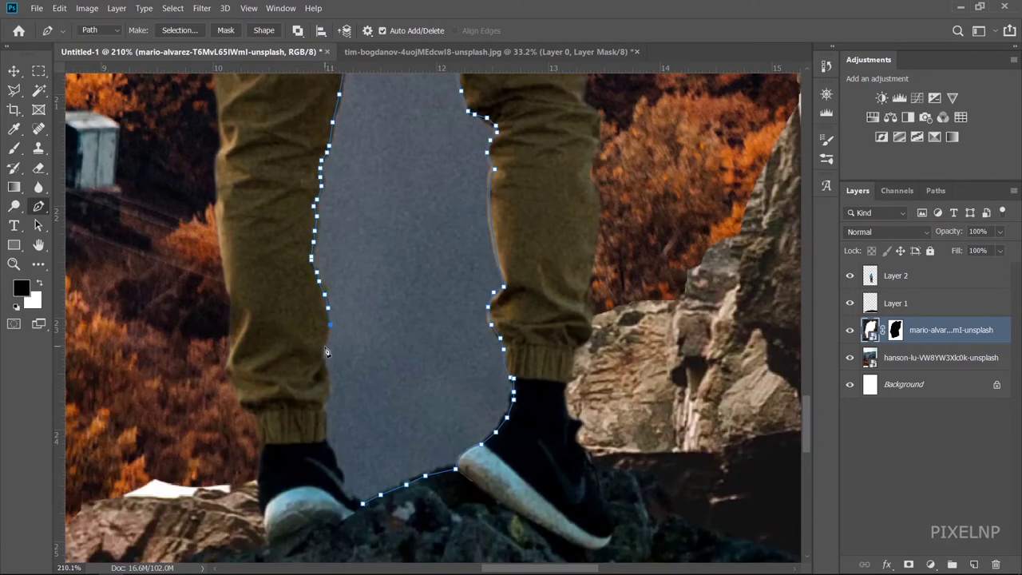
{"action": "right_click", "coordinate": [418, 418]}
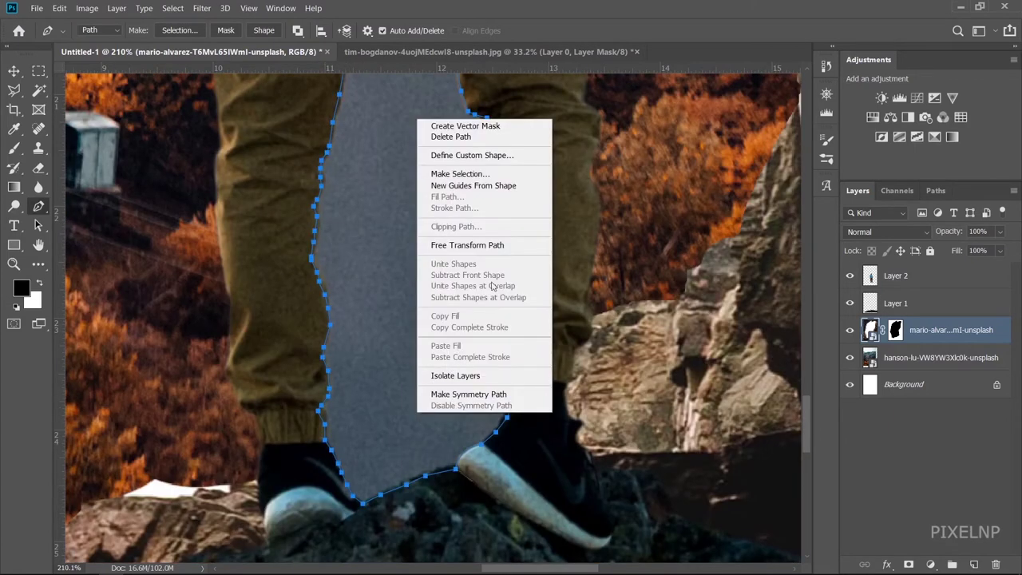
{"action": "left_click", "coordinate": [507, 174]}
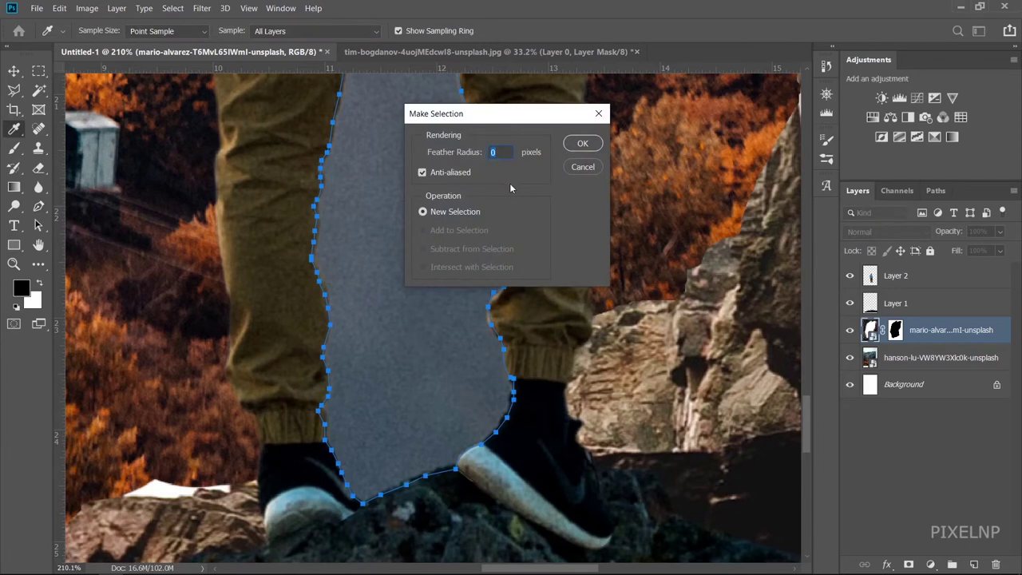
{"action": "key", "text": "Return"}
{"action": "scroll", "coordinate": [394, 257], "scroll_direction": "down", "scroll_amount": 3}
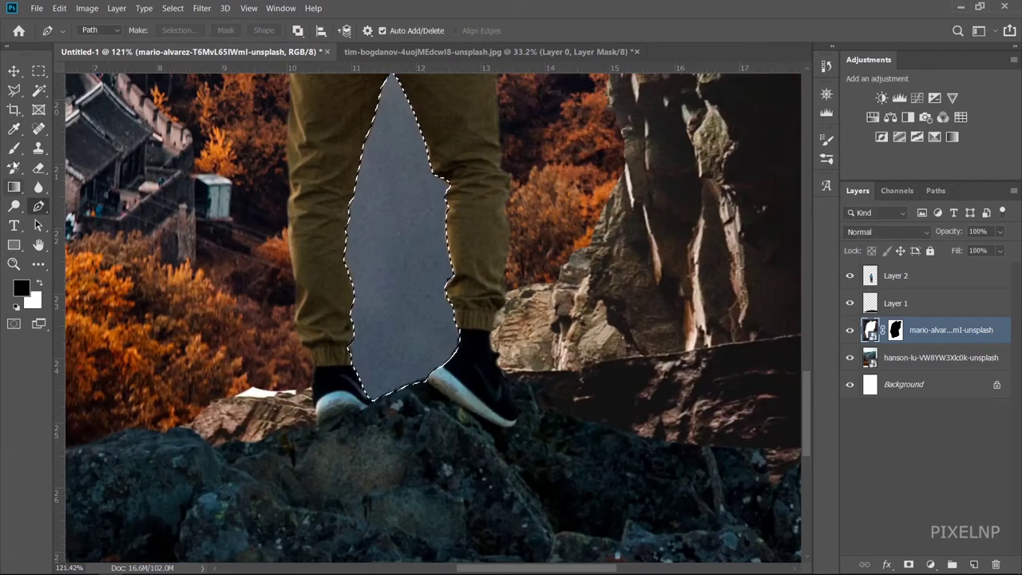
{"action": "left_click", "coordinate": [947, 277]}
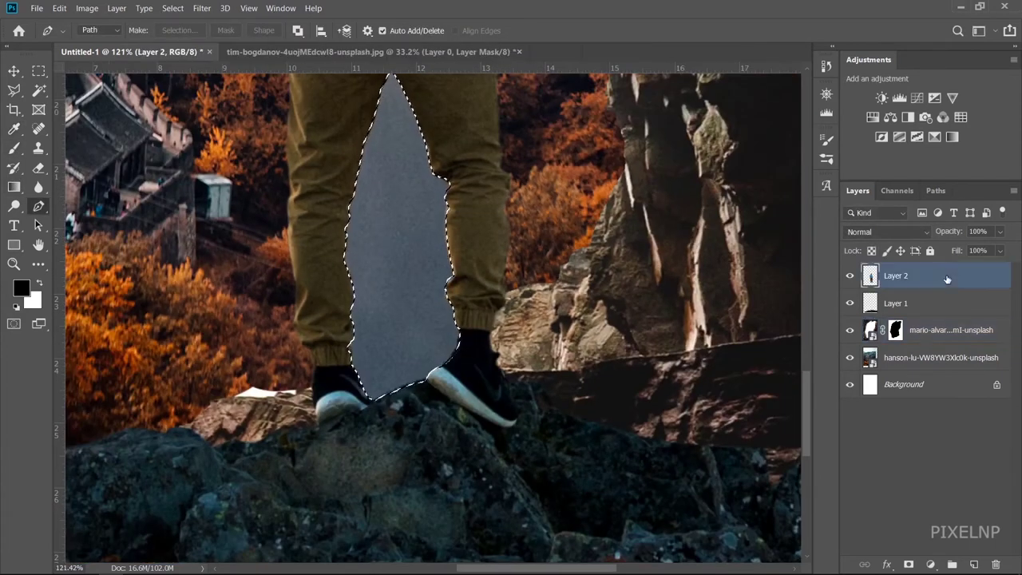
Erase the grey backdrop inside the leg gap with a 167 px Eraser.
{"action": "left_click", "coordinate": [38, 167]}
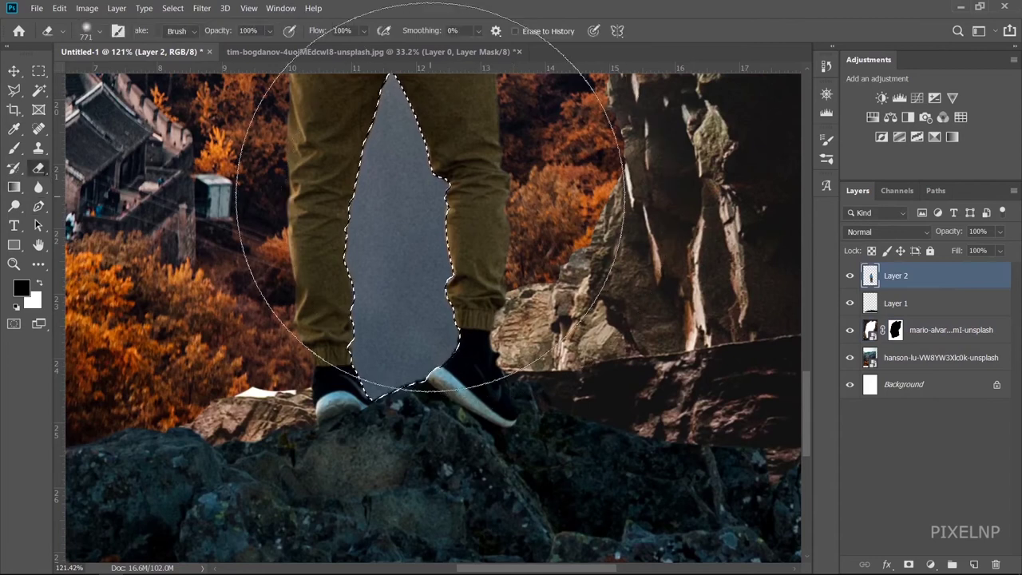
{"action": "mouse_move", "coordinate": [422, 216]}
{"action": "left_mouse_down"}
{"action": "mouse_move", "coordinate": [407, 291]}
{"action": "mouse_move", "coordinate": [621, 196]}
{"action": "left_mouse_up"}
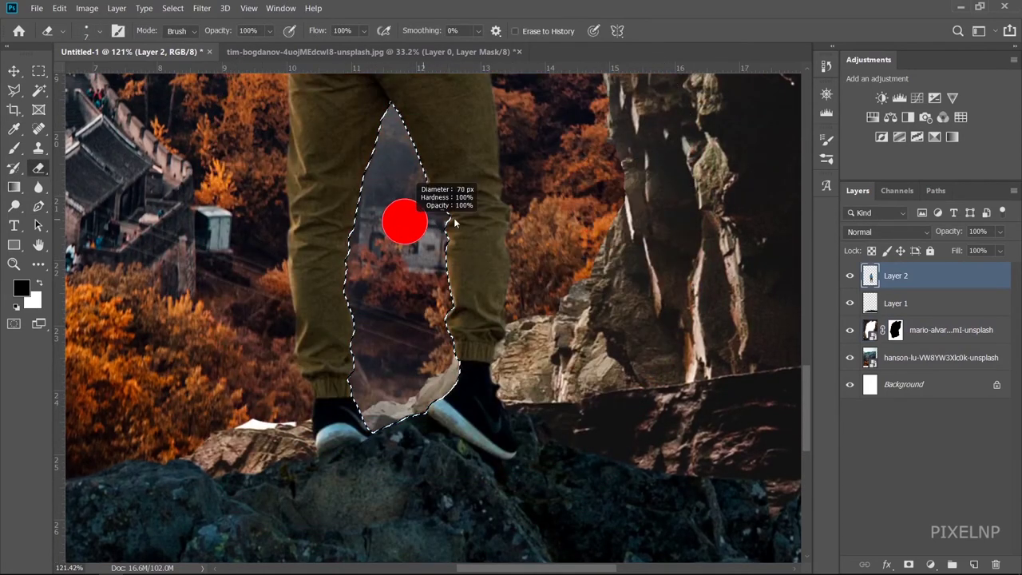
{"action": "left_click_drag", "start_coordinate": [406, 226], "coordinate": [471, 225]}
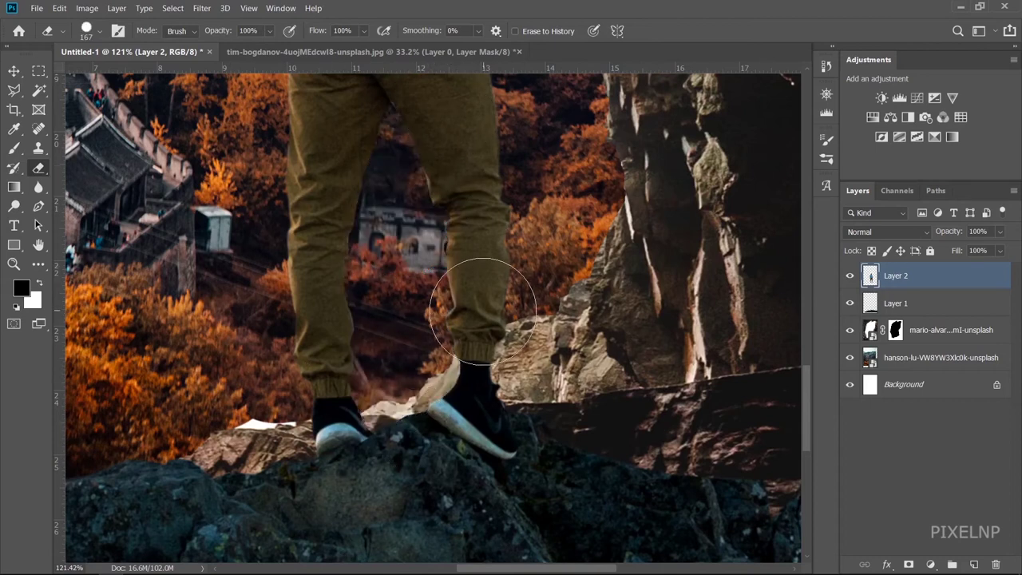
{"action": "scroll", "coordinate": [479, 303], "scroll_direction": "up", "scroll_amount": 2}
{"action": "scroll", "coordinate": [474, 342], "scroll_direction": "up", "scroll_amount": 3}
{"action": "scroll", "coordinate": [475, 343], "scroll_direction": "up", "scroll_amount": 2}
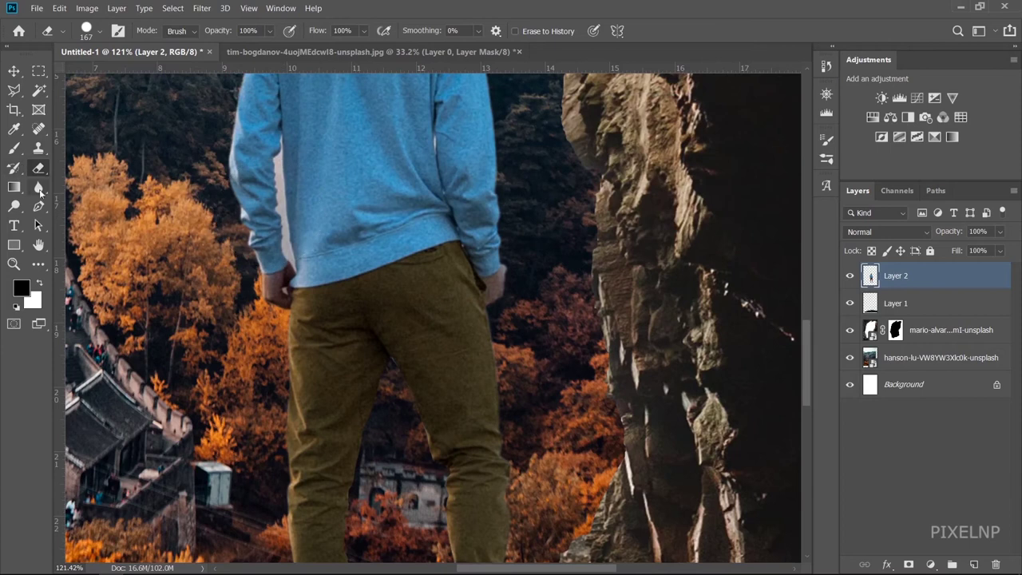
Pen-trace the sliver between the left sleeve and body into an unfeathered selection.
{"action": "left_click", "coordinate": [38, 206]}
{"action": "scroll", "coordinate": [367, 120], "scroll_direction": "up", "scroll_amount": 4}
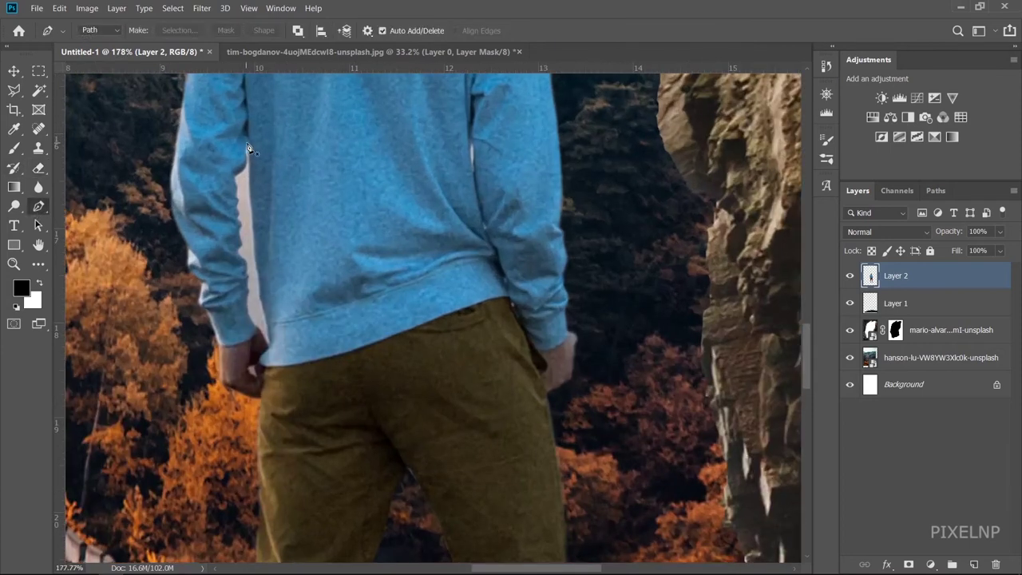
{"action": "left_click", "coordinate": [248, 149]}
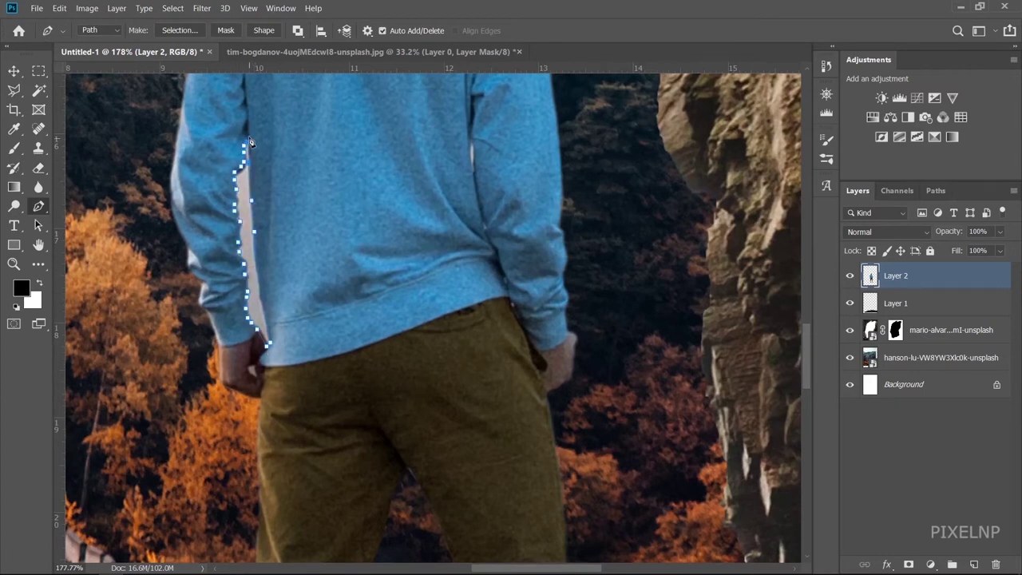
{"action": "right_click", "coordinate": [244, 200]}
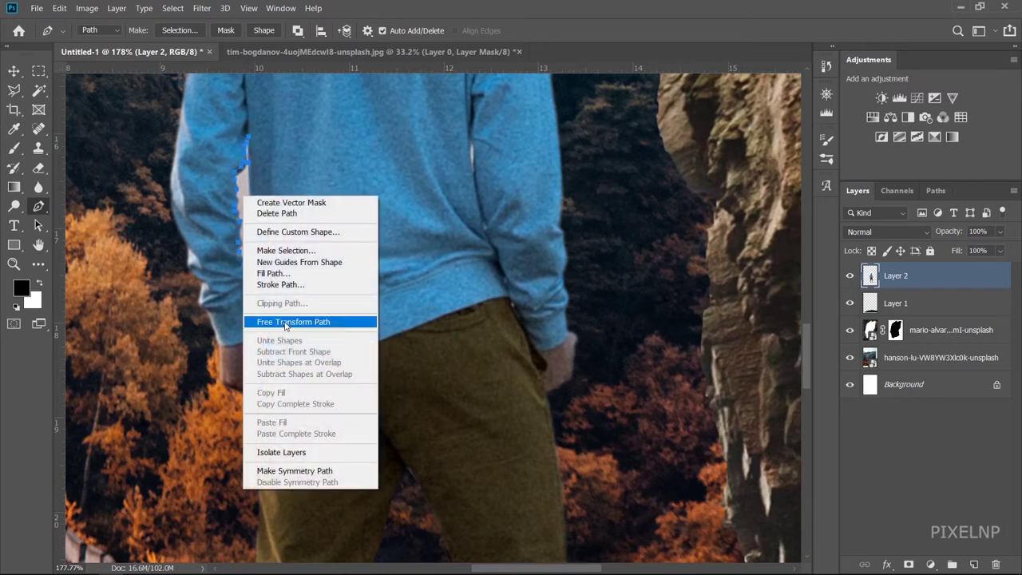
{"action": "left_click", "coordinate": [317, 250]}
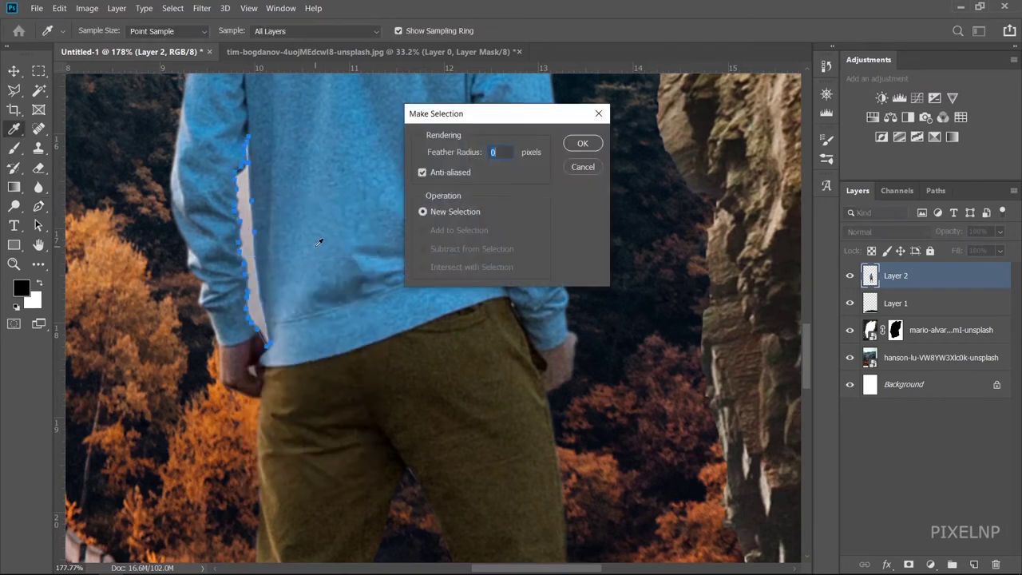
{"action": "key", "text": "Return"}
Erase the grey sliver beside the left sleeve and clear the selection.
{"action": "key", "text": "e"}
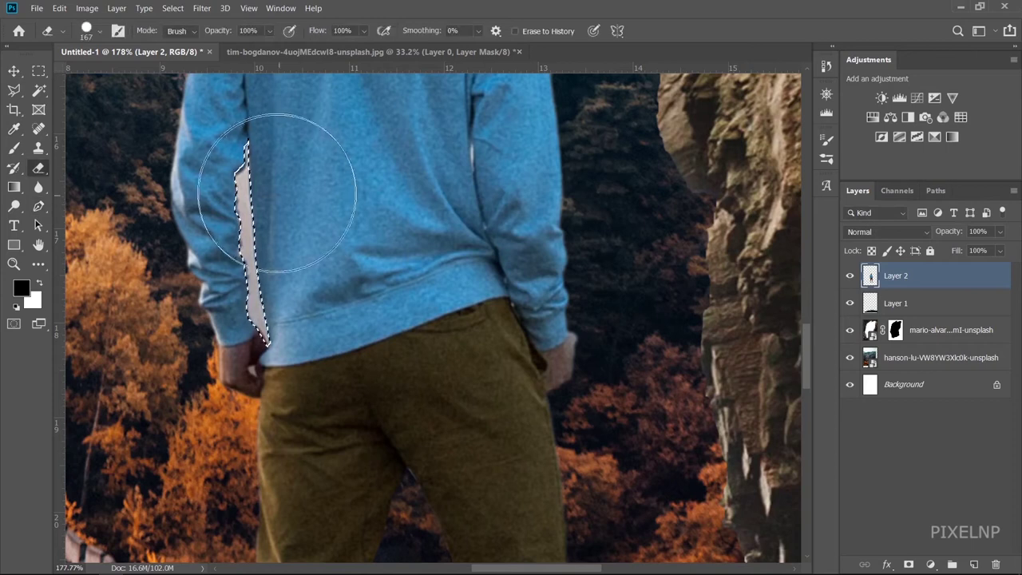
{"action": "left_click_drag", "start_coordinate": [296, 194], "coordinate": [240, 343]}
{"action": "key", "text": "ctrl+d"}
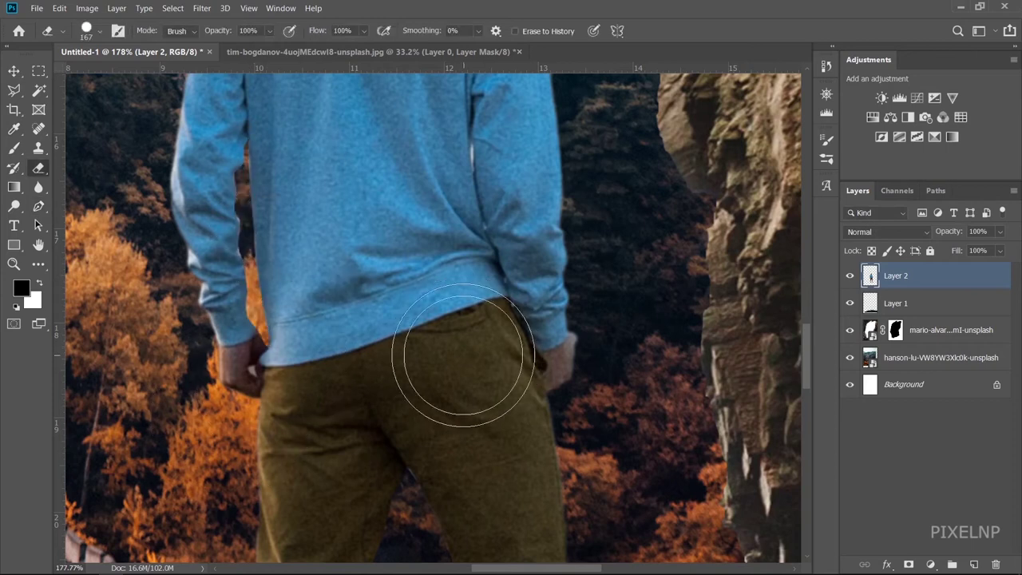
{"action": "scroll", "coordinate": [456, 363], "scroll_direction": "down", "scroll_amount": 3}
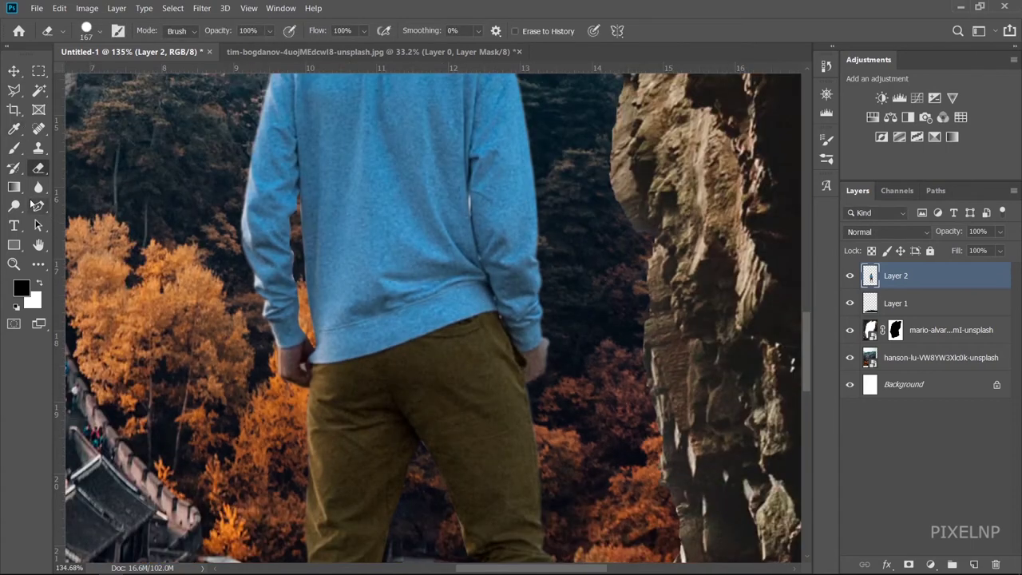
{"action": "left_click", "coordinate": [36, 206]}
{"action": "scroll", "coordinate": [453, 221], "scroll_direction": "up", "scroll_amount": 3}
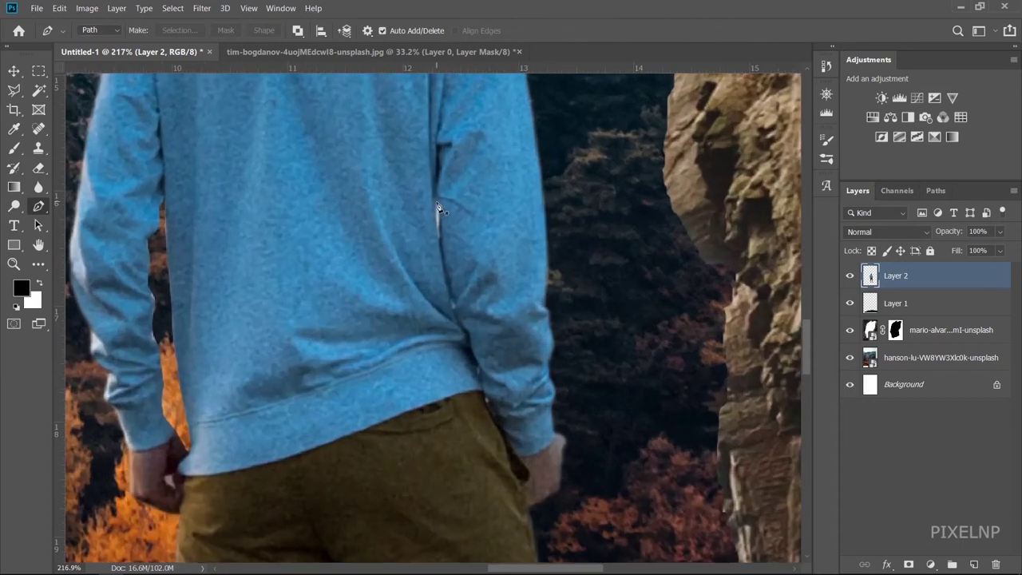
Pen-trace the sliver beside the right sleeve into an unfeathered selection.
{"action": "left_click", "coordinate": [442, 211]}
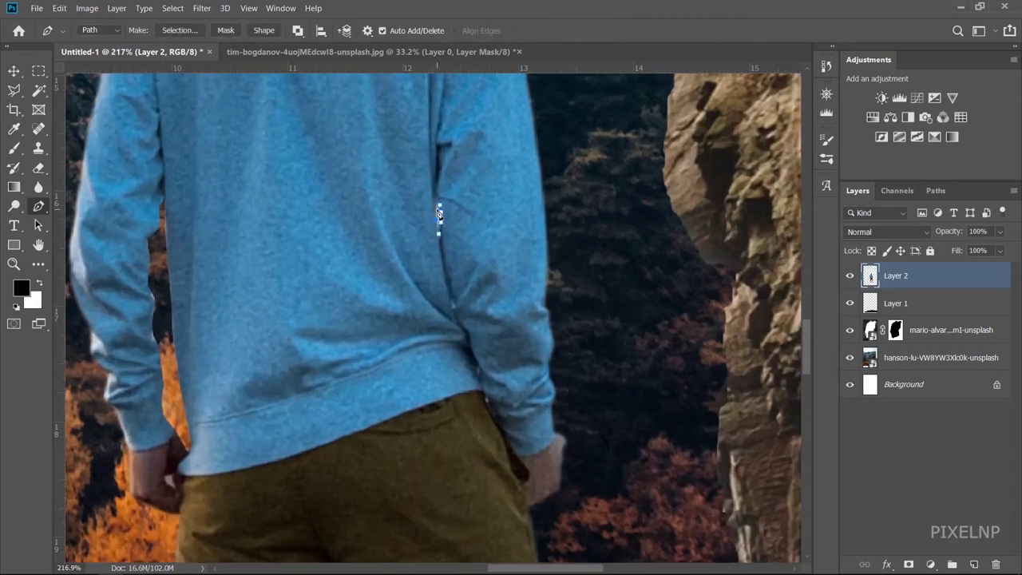
{"action": "right_click", "coordinate": [440, 220]}
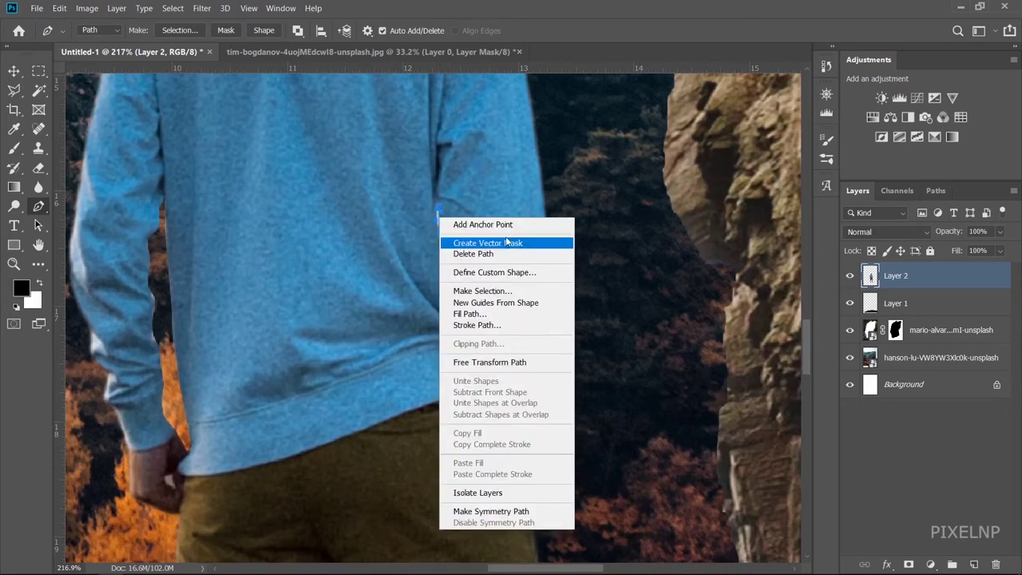
{"action": "left_click", "coordinate": [515, 289]}
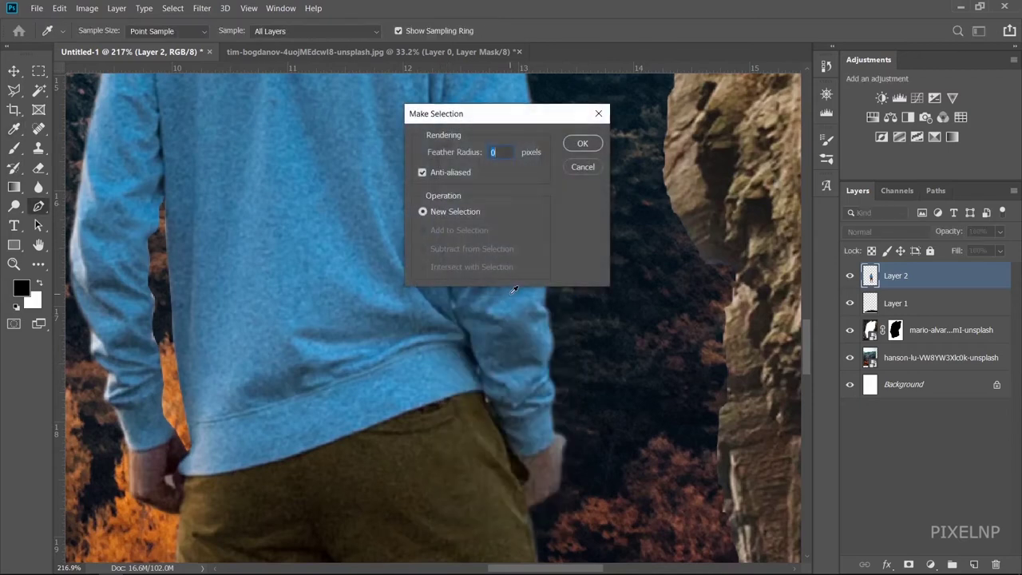
{"action": "key", "text": "Return"}
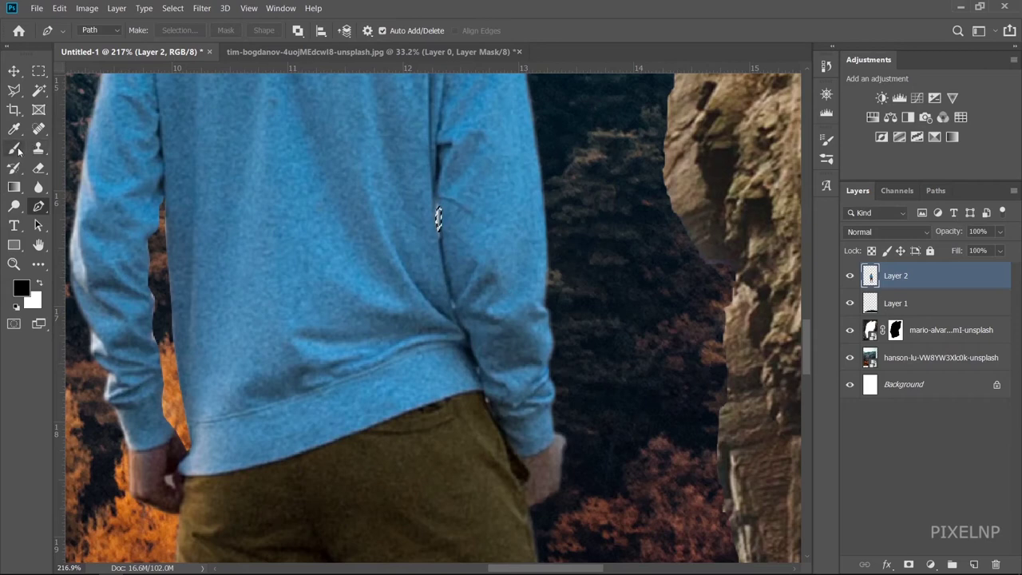
Pick the Eraser, check the view, and hide Layer 2 with the man.
{"action": "left_click", "coordinate": [15, 150]}
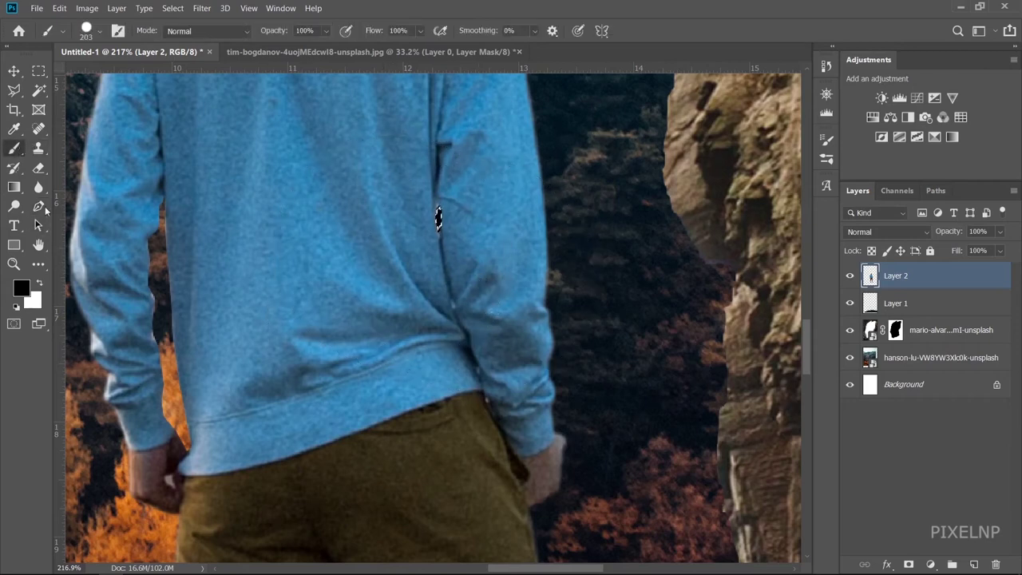
{"action": "left_click", "coordinate": [39, 167]}
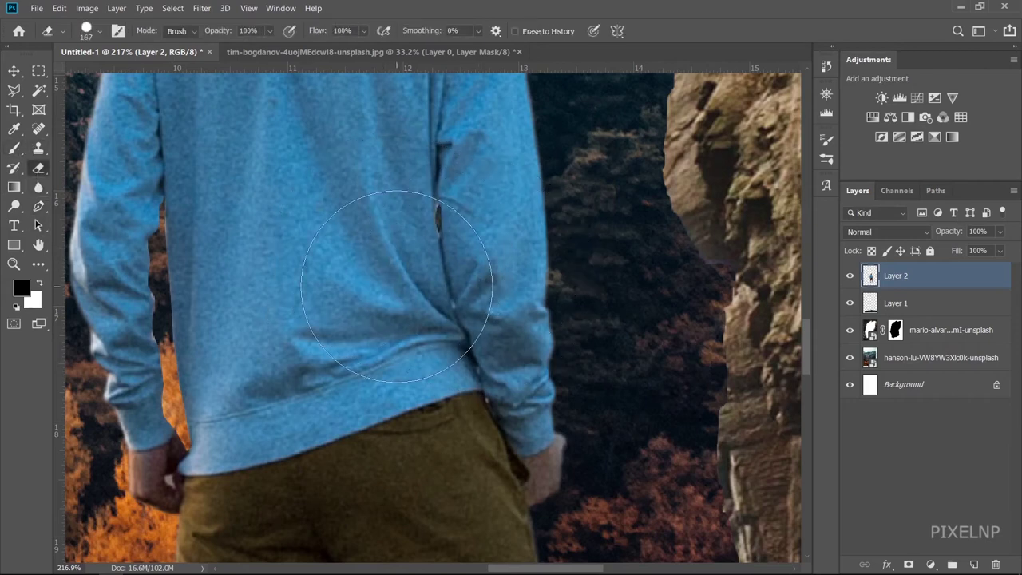
{"action": "scroll", "coordinate": [365, 352], "scroll_direction": "up", "scroll_amount": 5}
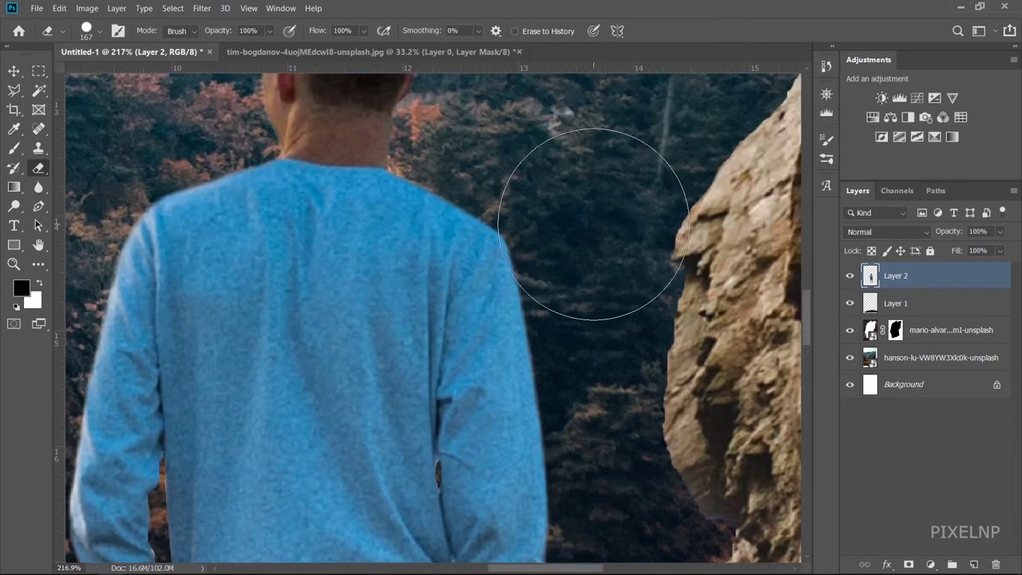
{"action": "scroll", "coordinate": [594, 224], "scroll_direction": "down", "scroll_amount": 2}
{"action": "scroll", "coordinate": [598, 292], "scroll_direction": "down", "scroll_amount": 2}
{"action": "scroll", "coordinate": [602, 335], "scroll_direction": "down", "scroll_amount": 1}
{"action": "scroll", "coordinate": [598, 392], "scroll_direction": "down", "scroll_amount": 1}
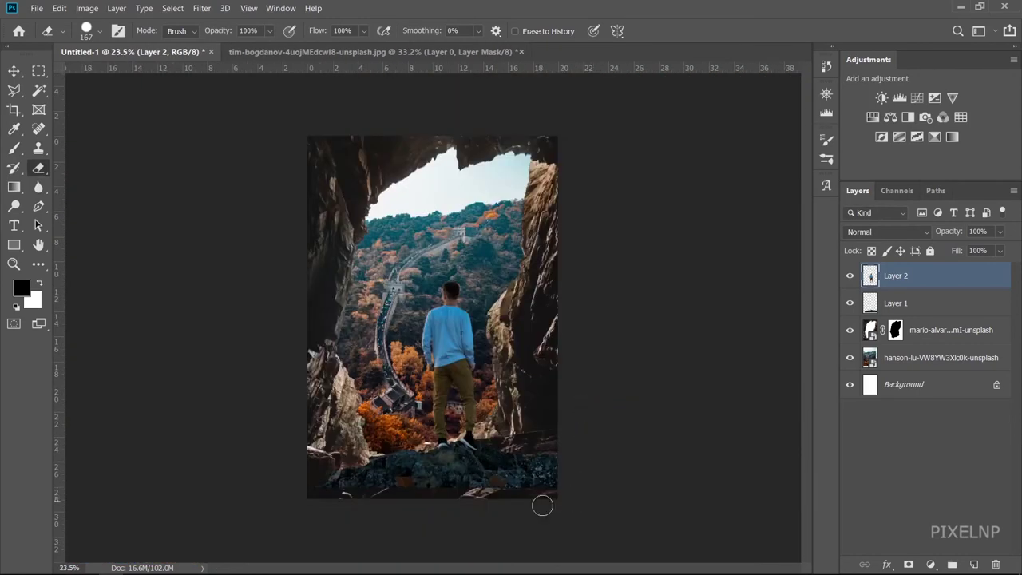
{"action": "scroll", "coordinate": [482, 506], "scroll_direction": "up", "scroll_amount": 1}
{"action": "scroll", "coordinate": [484, 506], "scroll_direction": "up", "scroll_amount": 1}
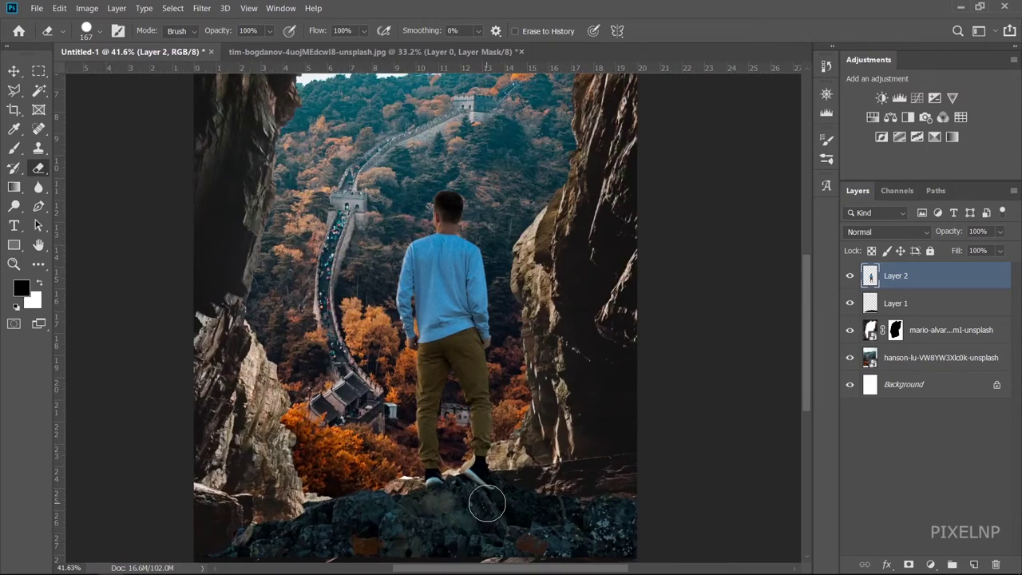
{"action": "scroll", "coordinate": [511, 524], "scroll_direction": "down", "scroll_amount": 1}
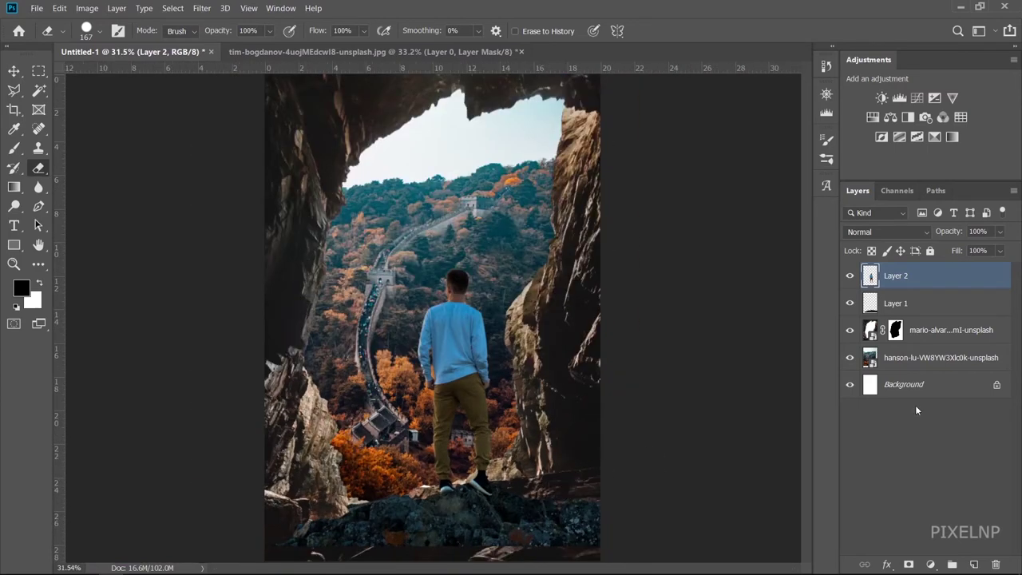
{"action": "left_click", "coordinate": [851, 277]}
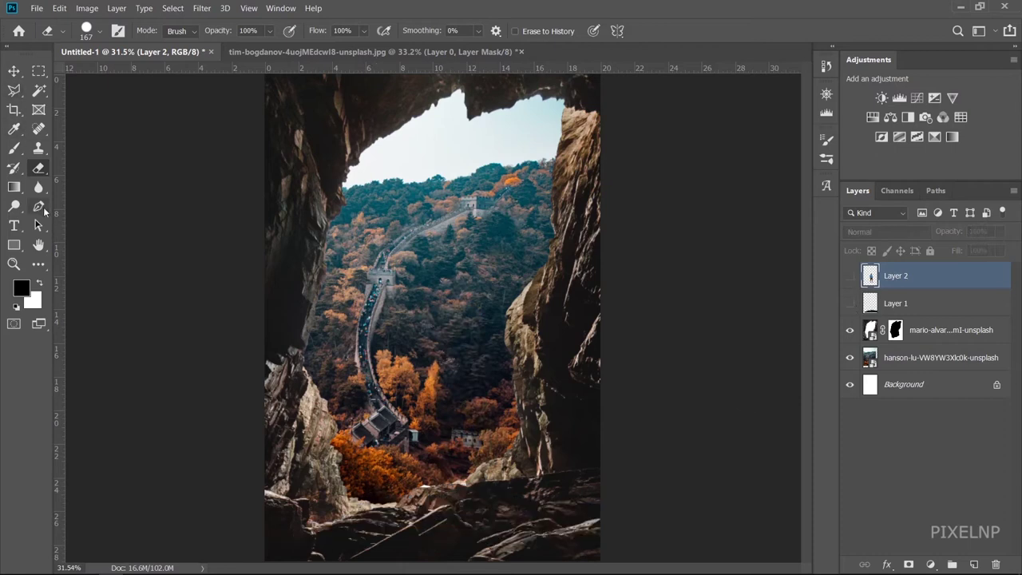
Start a pen path along the bottom rock ridge, up to the rock peak.
{"action": "left_click", "coordinate": [39, 206]}
{"action": "scroll", "coordinate": [504, 532], "scroll_direction": "up", "scroll_amount": 2}
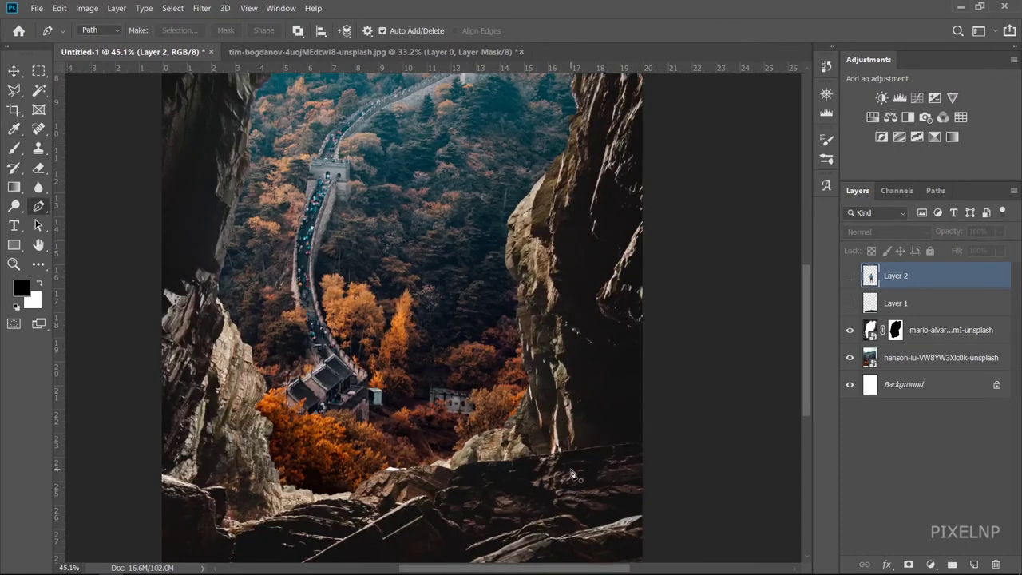
{"action": "left_click_drag", "start_coordinate": [810, 361], "coordinate": [807, 413]}
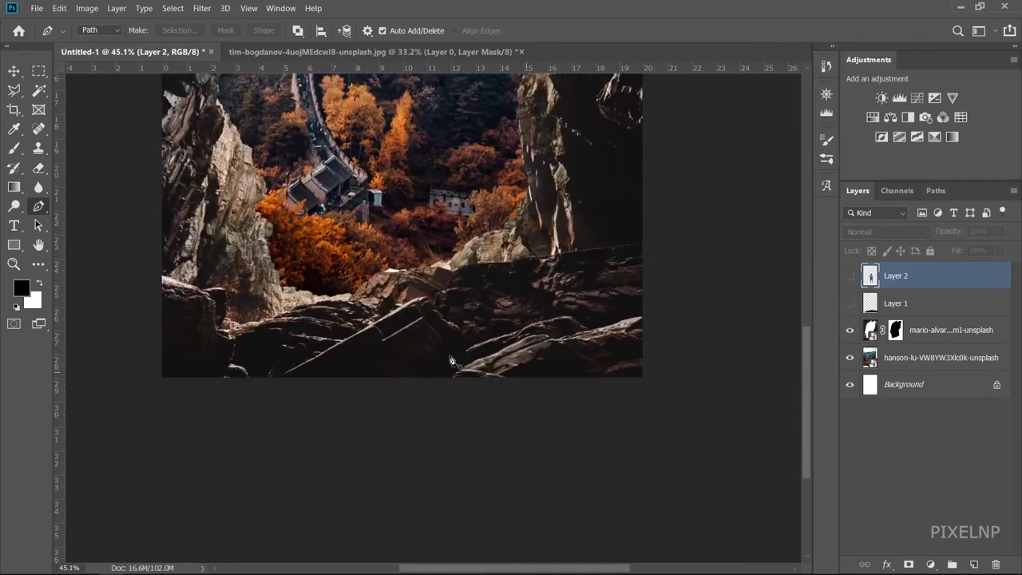
{"action": "scroll", "coordinate": [299, 383], "scroll_direction": "up", "scroll_amount": 1}
{"action": "scroll", "coordinate": [235, 396], "scroll_direction": "up", "scroll_amount": 1}
{"action": "left_click", "coordinate": [232, 390]}
{"action": "left_click", "coordinate": [361, 317]}
{"action": "left_click", "coordinate": [398, 296]}
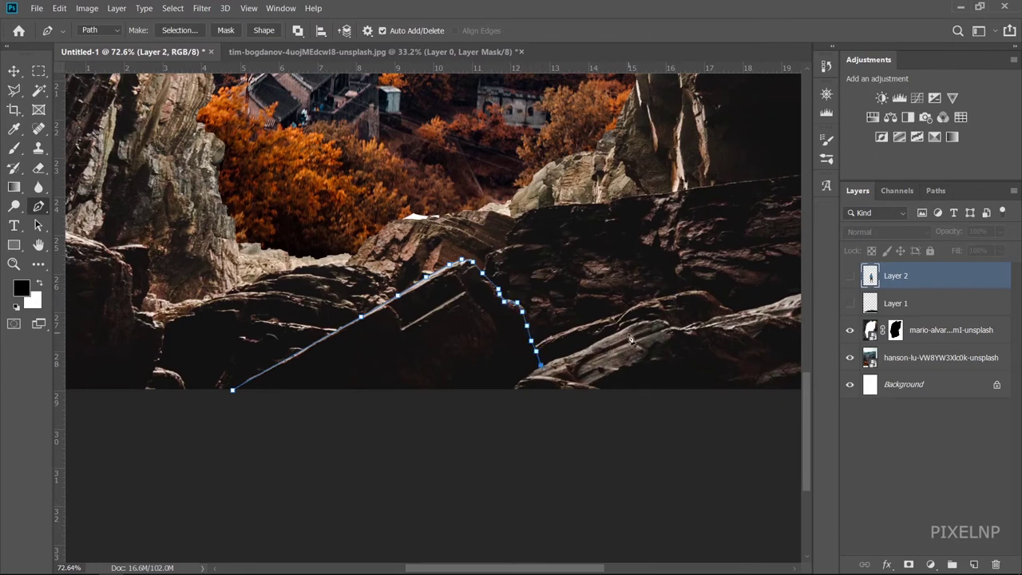
Continue the path down the rock edge, below the image and around the left rocks.
{"action": "scroll", "coordinate": [739, 317], "scroll_direction": "down", "scroll_amount": 3}
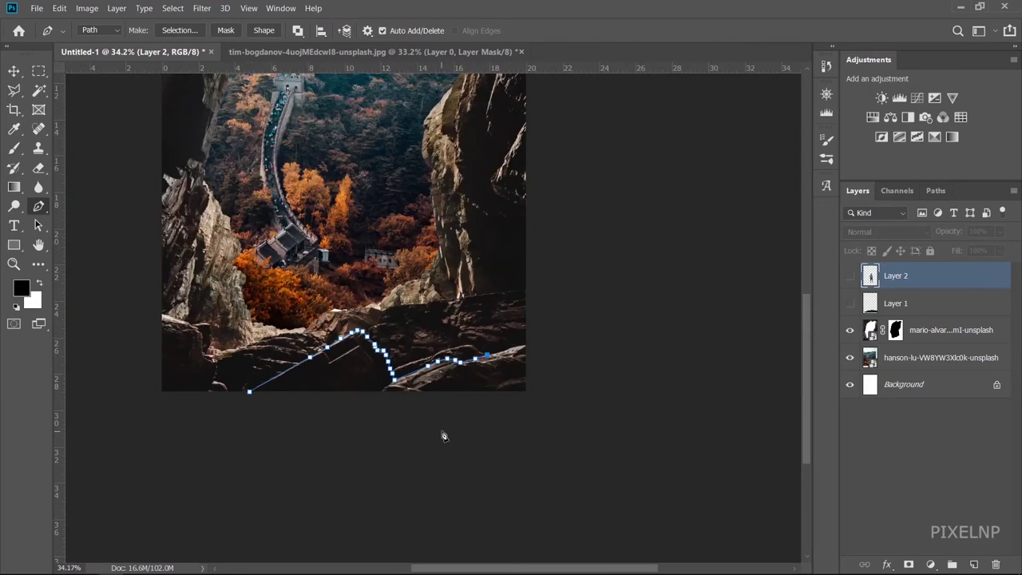
{"action": "scroll", "coordinate": [468, 330], "scroll_direction": "up", "scroll_amount": 3}
{"action": "scroll", "coordinate": [559, 495], "scroll_direction": "down", "scroll_amount": 2}
{"action": "left_click", "coordinate": [422, 477]}
{"action": "left_click", "coordinate": [292, 519]}
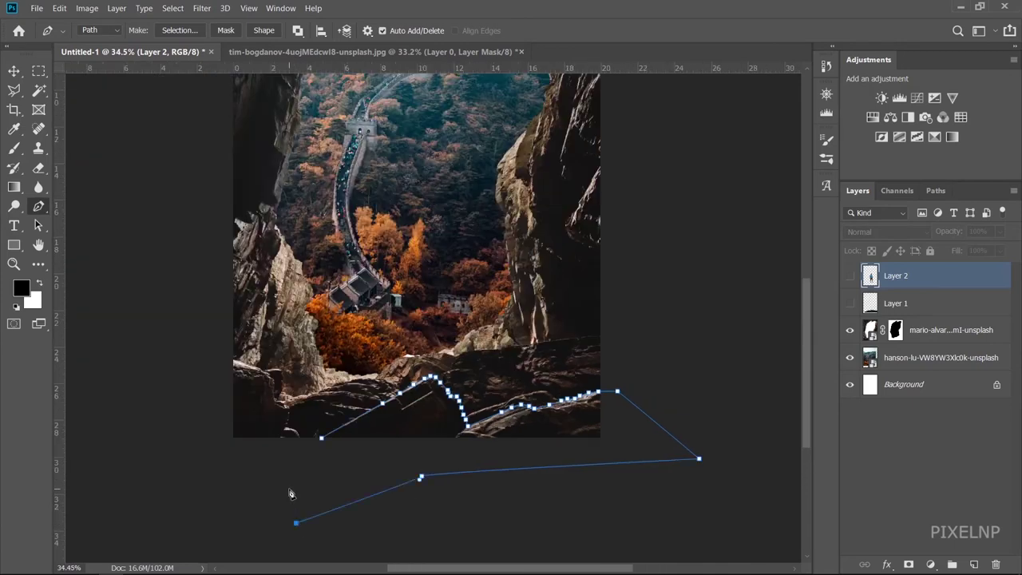
{"action": "scroll", "coordinate": [182, 354], "scroll_direction": "up", "scroll_amount": 2}
{"action": "left_click", "coordinate": [152, 445]}
{"action": "left_click", "coordinate": [203, 340]}
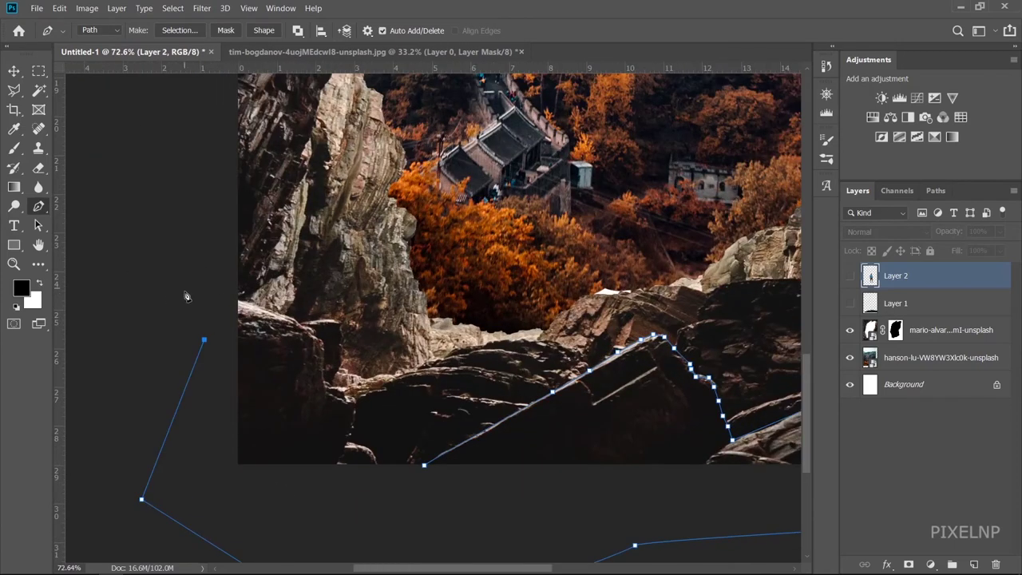
{"action": "left_click", "coordinate": [183, 294]}
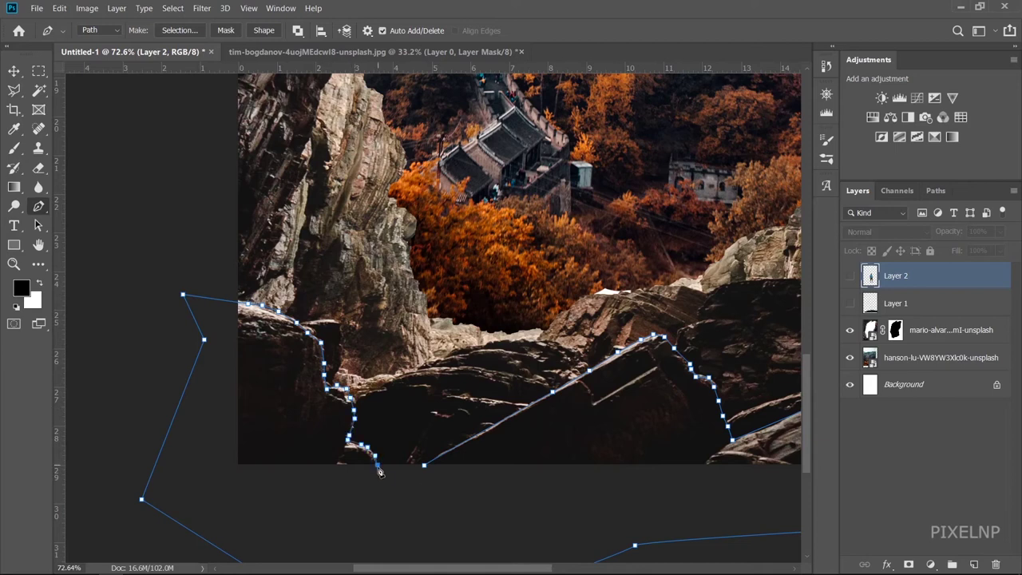
Turn the traced rock path into a selection with 0 px feather.
{"action": "right_click", "coordinate": [475, 501]}
{"action": "key", "text": "Escape"}
{"action": "right_click", "coordinate": [310, 442]}
{"action": "right_click", "coordinate": [274, 414]}
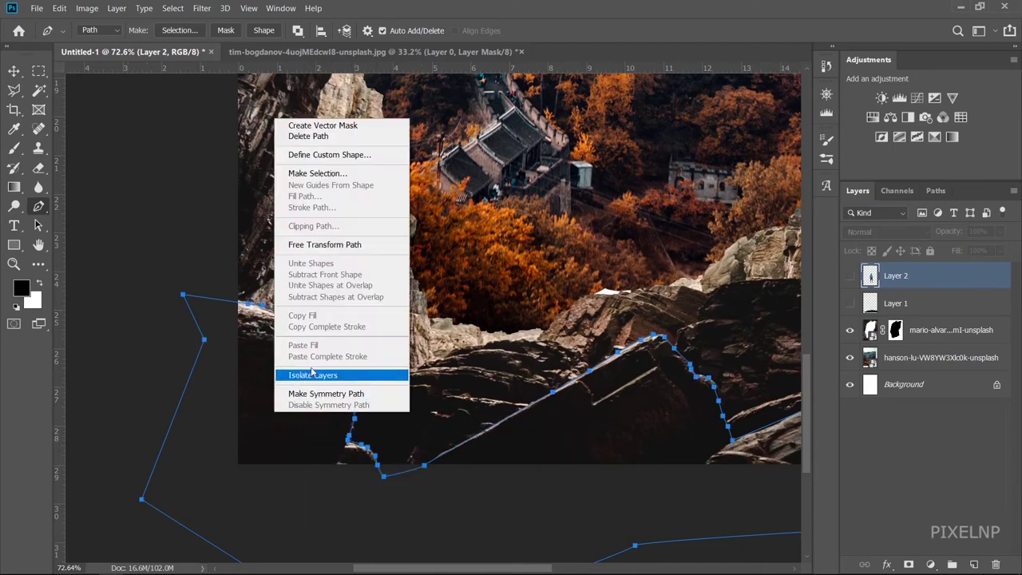
{"action": "left_click", "coordinate": [368, 174]}
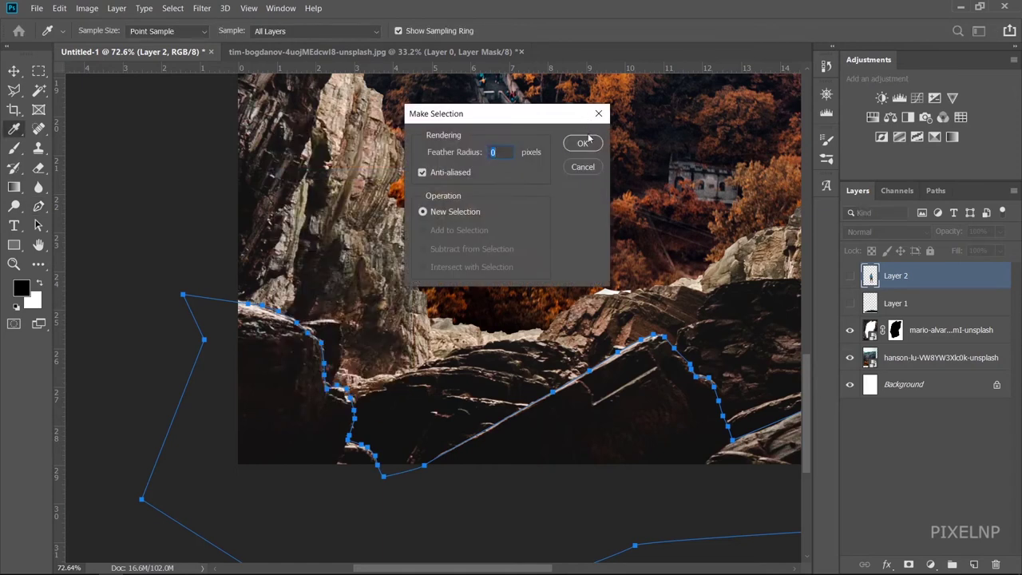
{"action": "left_click", "coordinate": [583, 143]}
{"action": "scroll", "coordinate": [272, 329], "scroll_direction": "down", "scroll_amount": 3}
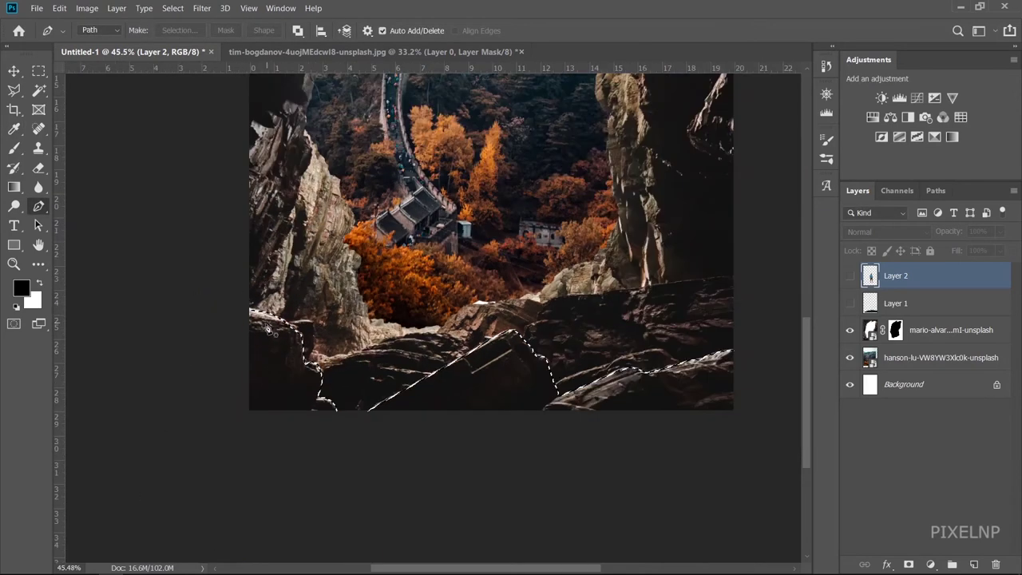
{"action": "scroll", "coordinate": [270, 329], "scroll_direction": "down", "scroll_amount": 1}
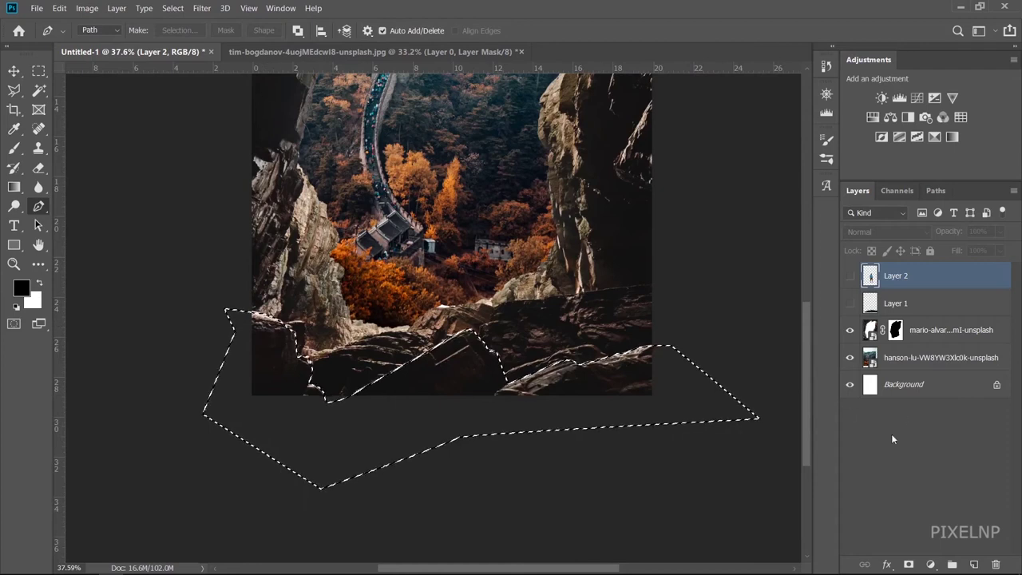
Rasterize the mario-alvarez cave layer.
{"action": "left_click", "coordinate": [942, 331]}
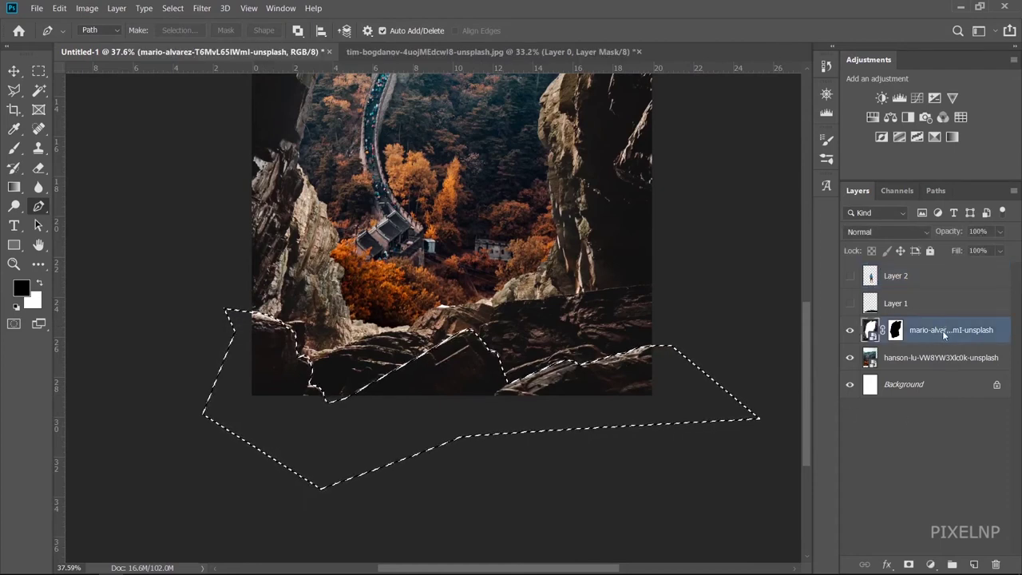
{"action": "right_click", "coordinate": [942, 331]}
{"action": "left_click", "coordinate": [839, 247]}
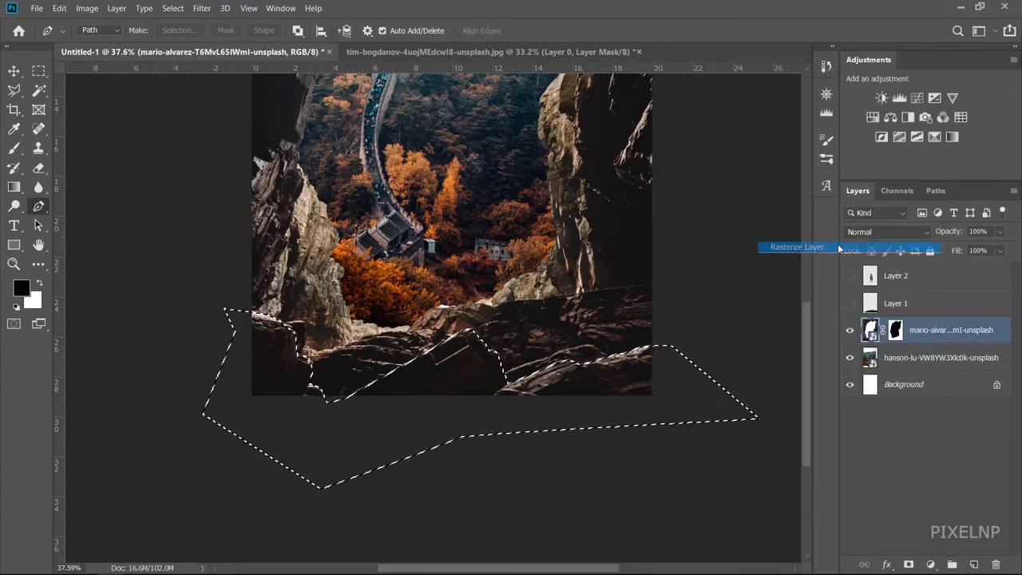
Cut the selected rocks into a new Layer 3 and move it down to the bottom edge.
{"action": "key", "text": "ctrl+x"}
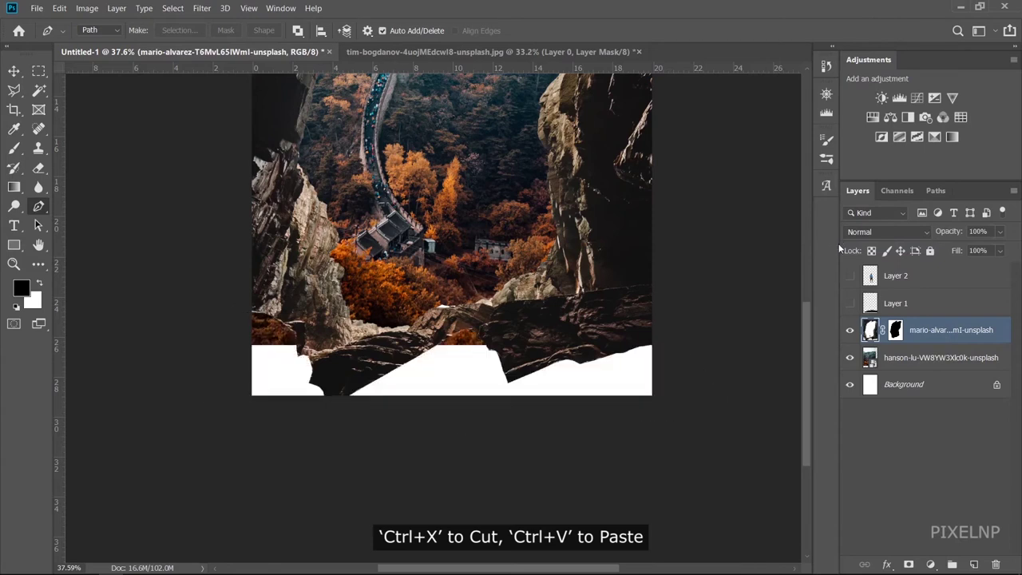
{"action": "key", "text": "ctrl+v"}
{"action": "key", "text": "v"}
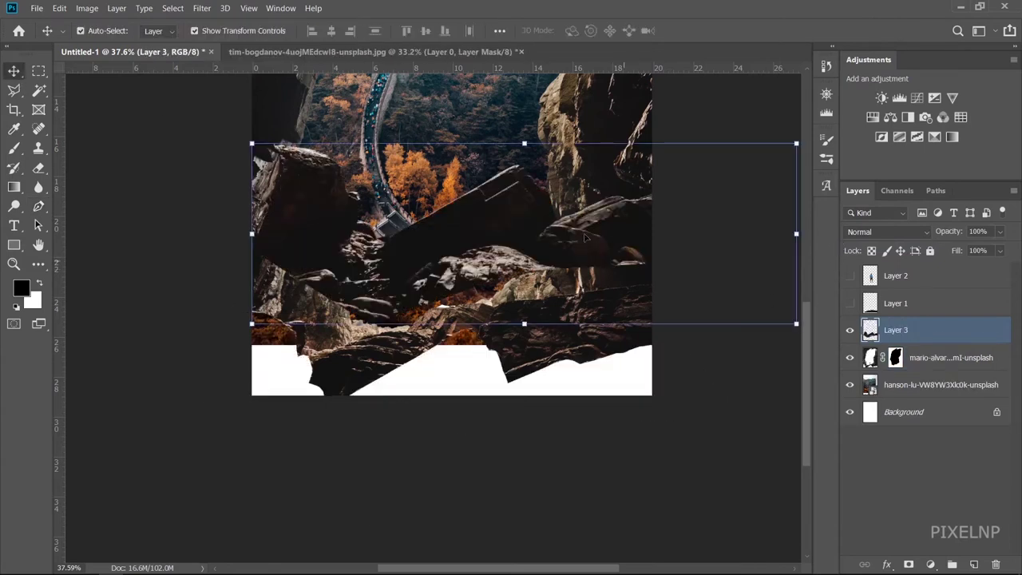
{"action": "mouse_move", "coordinate": [585, 237]}
{"action": "left_mouse_down"}
{"action": "mouse_move", "coordinate": [554, 364]}
{"action": "mouse_move", "coordinate": [542, 365]}
{"action": "left_mouse_up"}
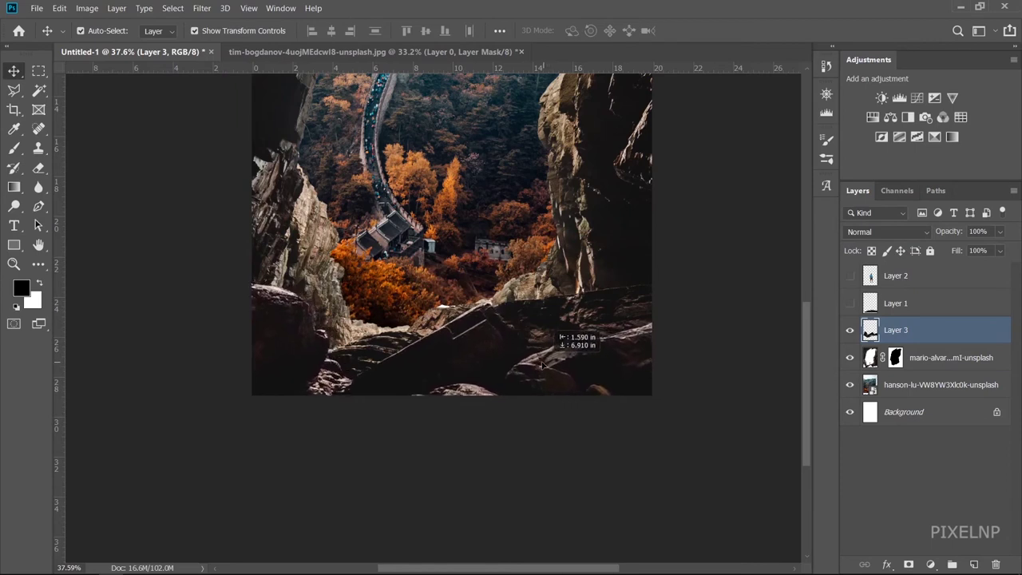
{"action": "left_click_drag", "start_coordinate": [542, 366], "coordinate": [544, 368]}
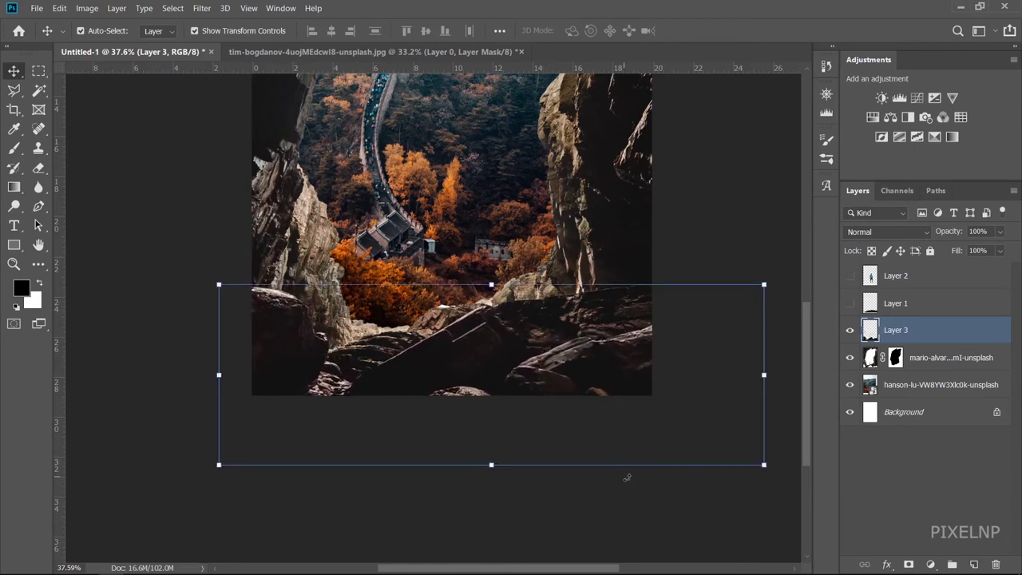
{"action": "left_click", "coordinate": [752, 178]}
Move Layer 3 above Layer 1, show Layers 1 and 2, and select the man with Layer 3.
{"action": "key", "text": "ctrl+0"}
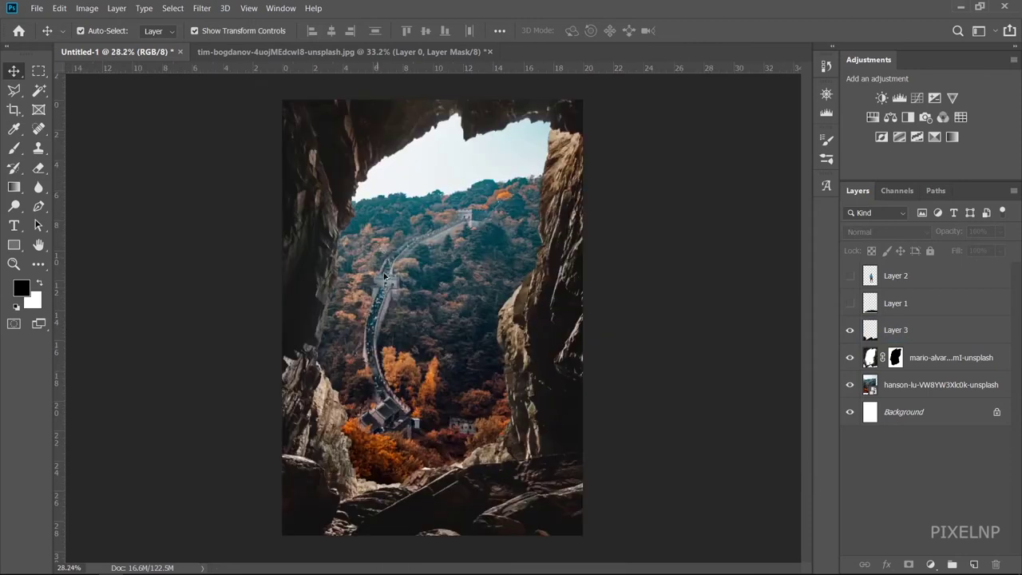
{"action": "left_click", "coordinate": [868, 336]}
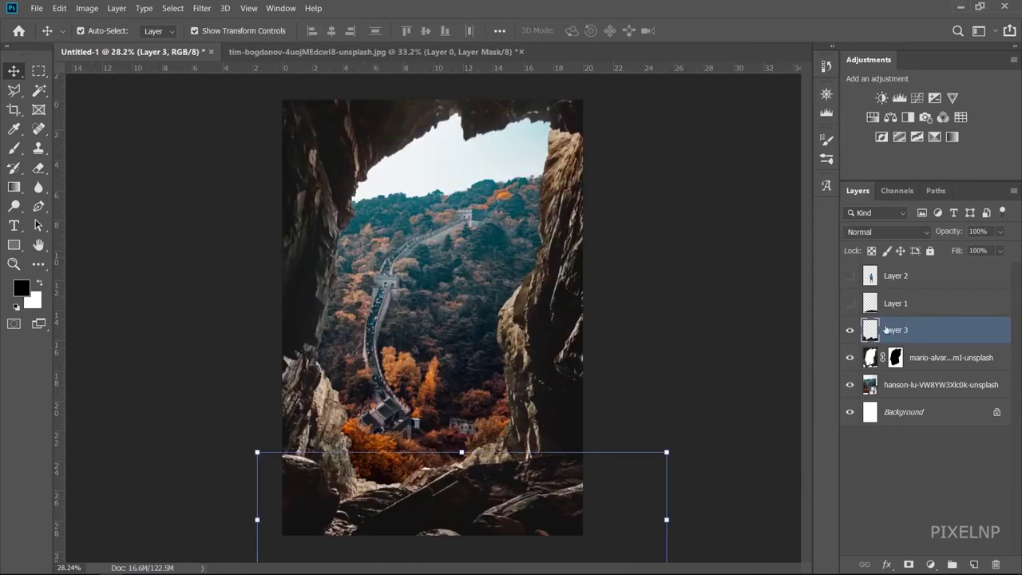
{"action": "left_click", "coordinate": [850, 305]}
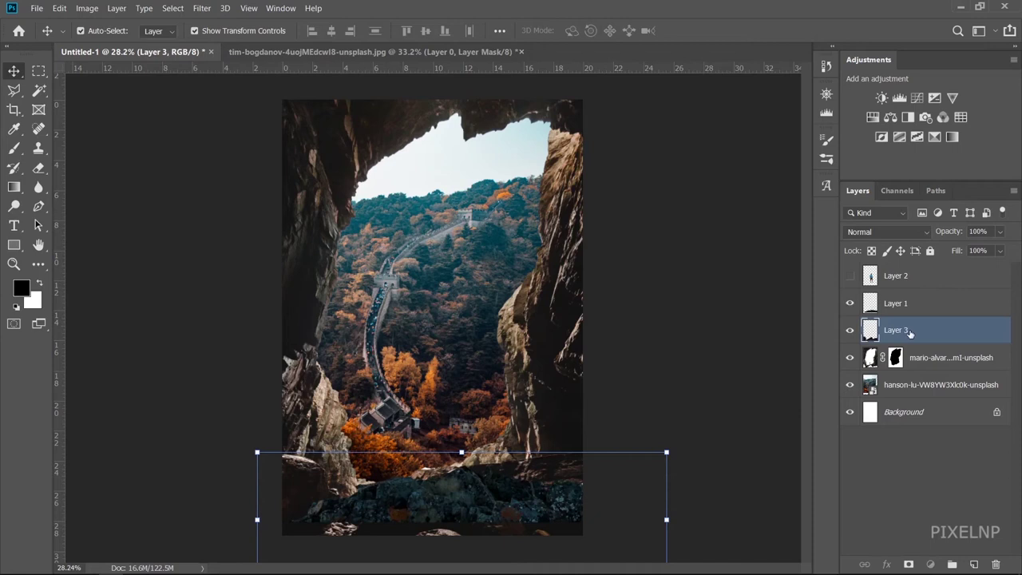
{"action": "left_click_drag", "start_coordinate": [910, 332], "coordinate": [935, 292]}
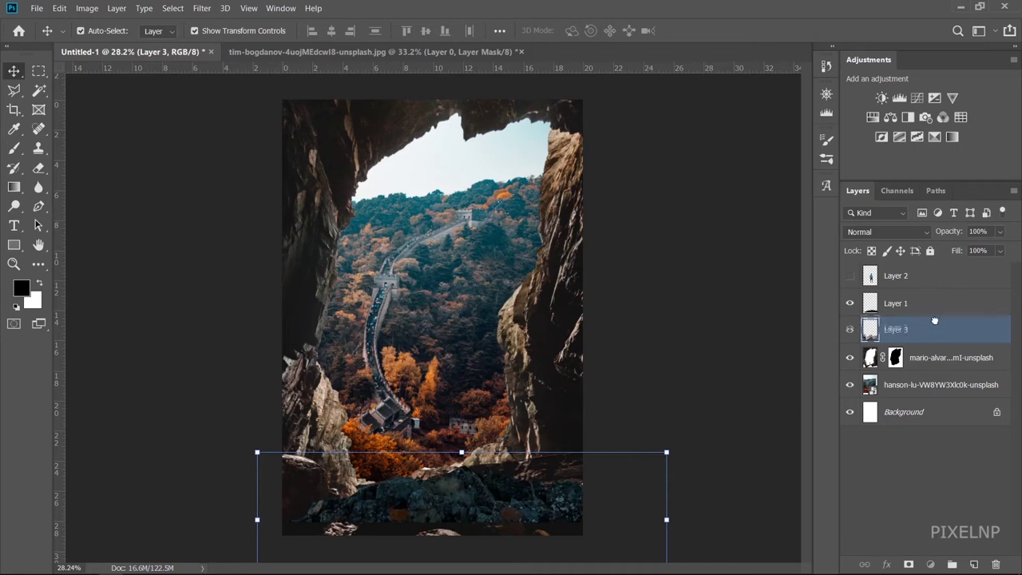
{"action": "left_click", "coordinate": [716, 408]}
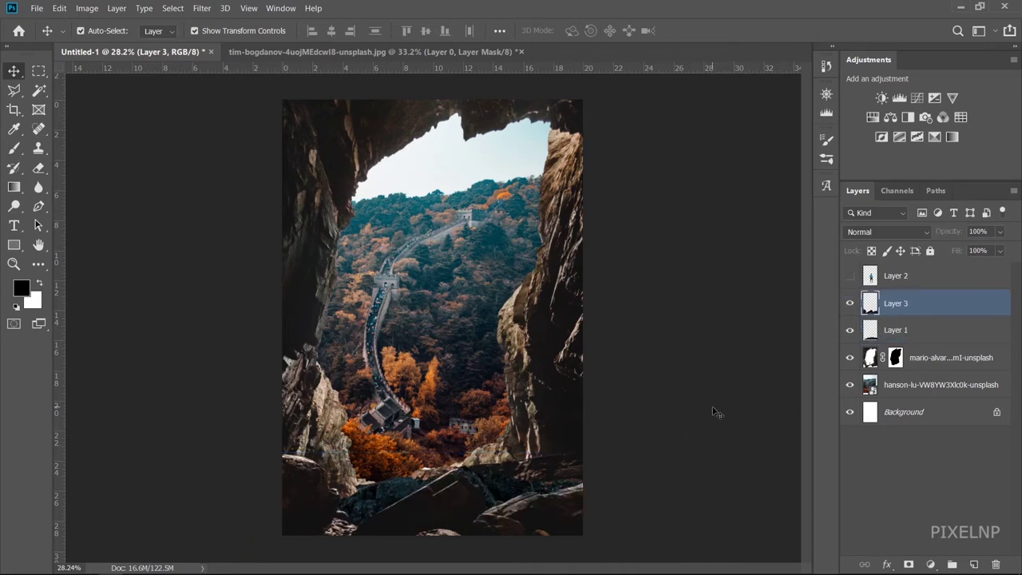
{"action": "left_click", "coordinate": [850, 275]}
{"action": "left_click", "coordinate": [907, 305]}
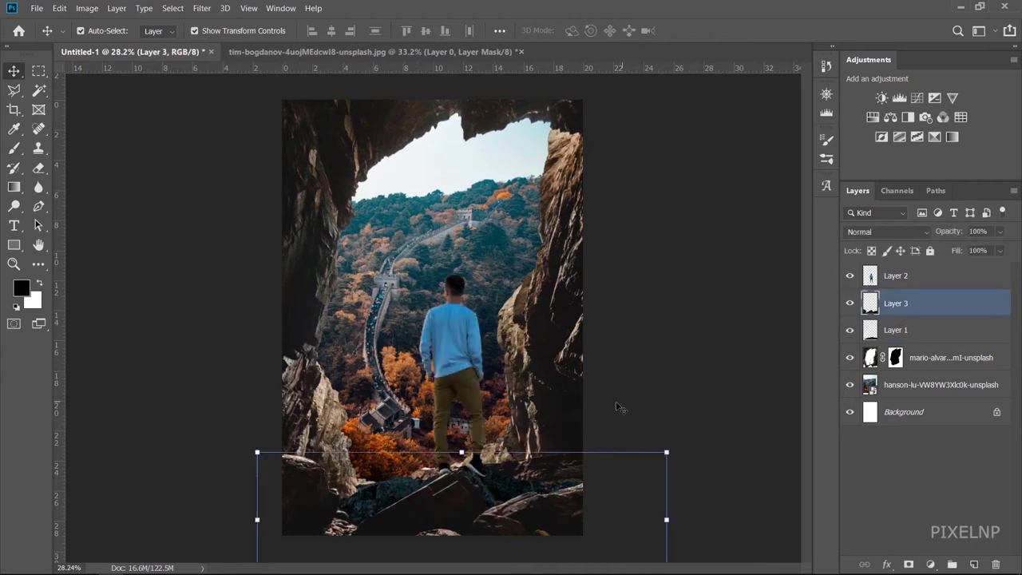
{"action": "left_click", "coordinate": [905, 281], "text": "ctrl"}
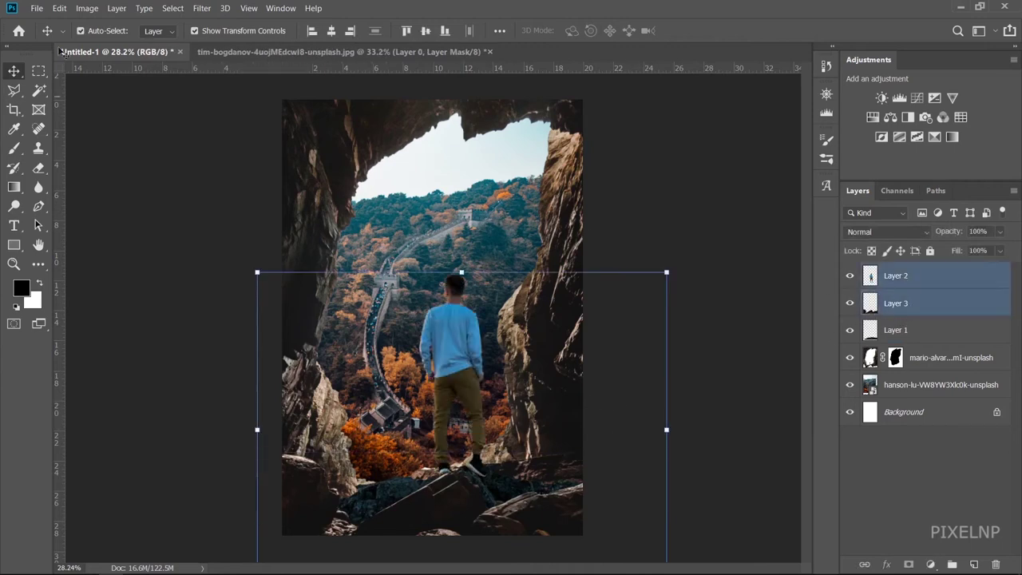
Nudge the man and Layer 3 rocks two steps left, then two steps back right.
{"action": "scroll", "coordinate": [225, 454], "scroll_direction": "up", "scroll_amount": 2}
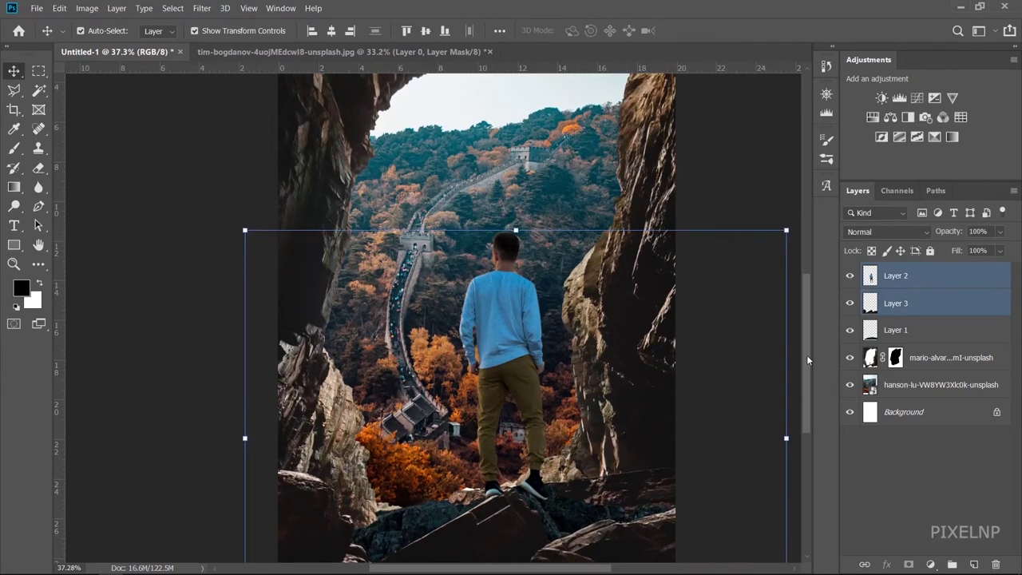
{"action": "scroll", "coordinate": [806, 367], "scroll_direction": "down", "scroll_amount": 3}
{"action": "key", "text": "Left"}
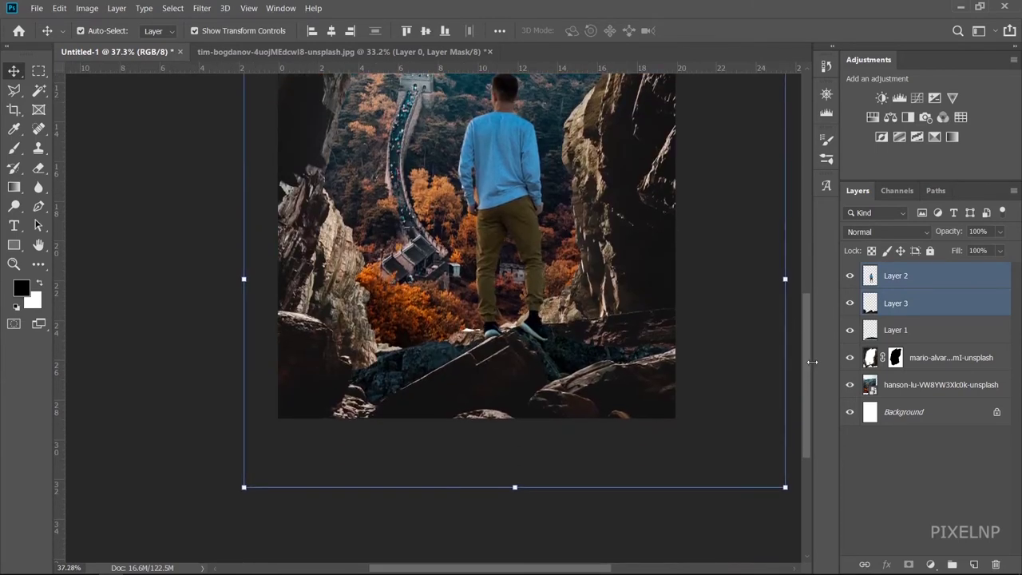
{"action": "key", "text": "Left"}
{"action": "key", "text": "Left"}
{"action": "key", "text": "Right"}
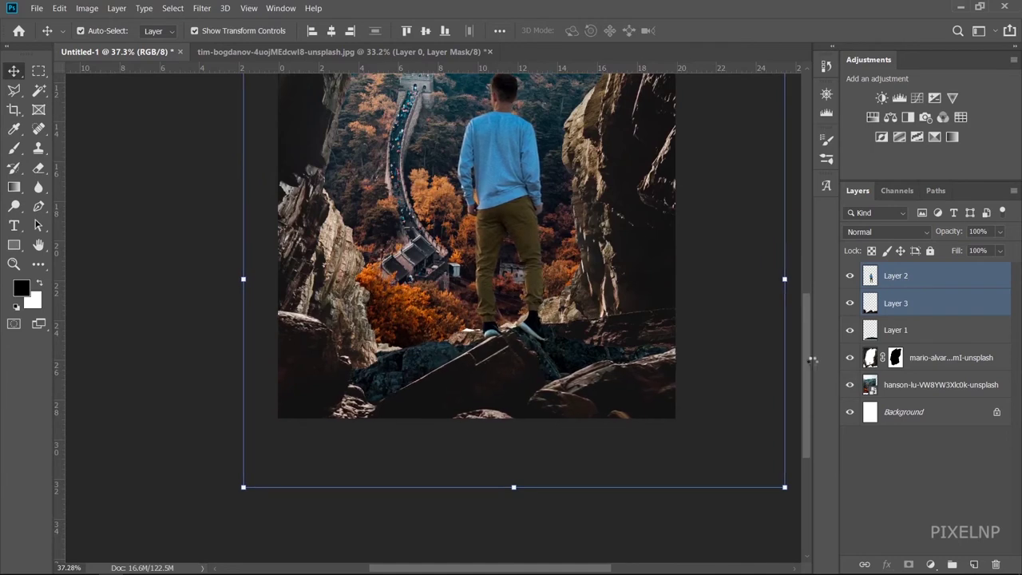
{"action": "key", "text": "Right"}
{"action": "key", "text": "Right"}
Nudge the man and Layer 1 rocks two steps left and two steps up.
{"action": "left_click", "coordinate": [918, 279]}
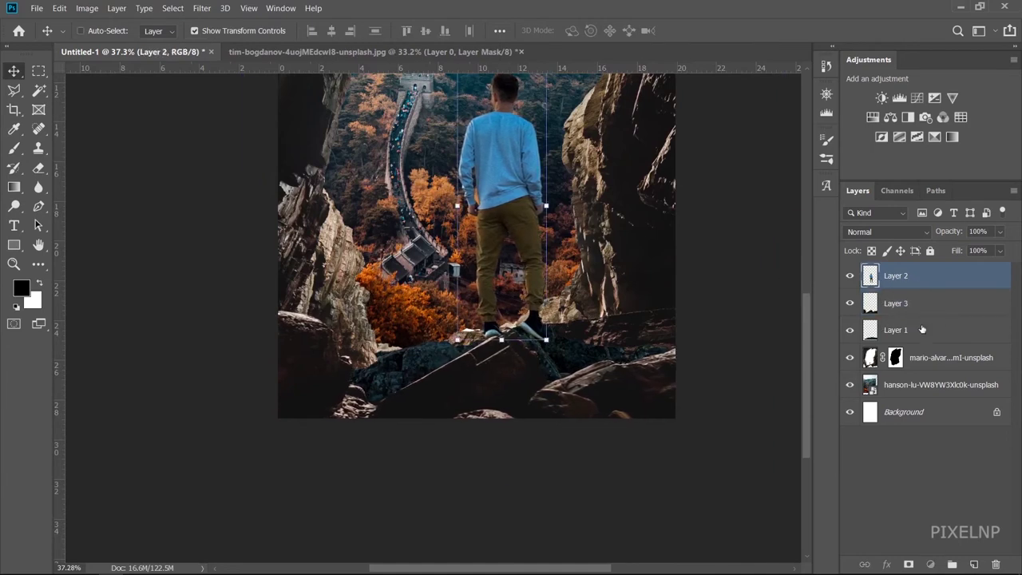
{"action": "left_click", "coordinate": [923, 330], "text": "ctrl"}
{"action": "key", "text": "Left"}
{"action": "key", "text": "Left"}
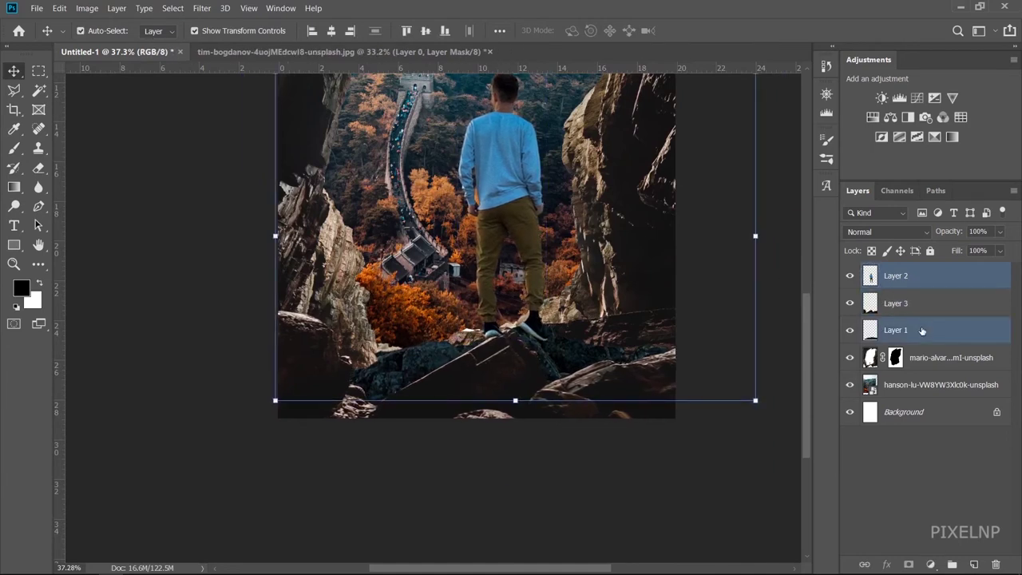
{"action": "key", "text": "Left"}
{"action": "key", "text": "Left"}
{"action": "key", "text": "Left"}
{"action": "key", "text": "Up"}
{"action": "key", "text": "Up"}
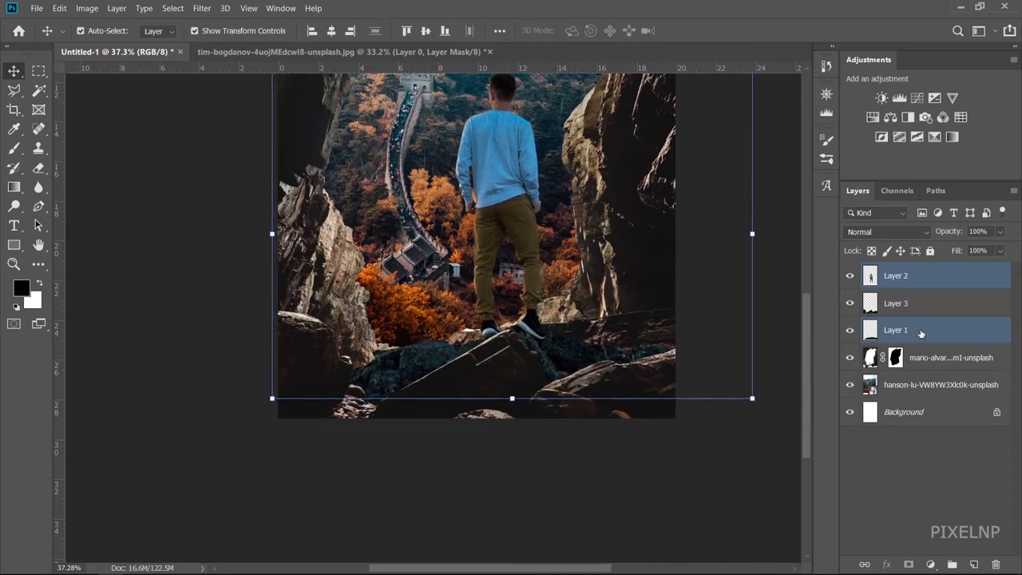
{"action": "key", "text": "Up"}
{"action": "key", "text": "Up"}
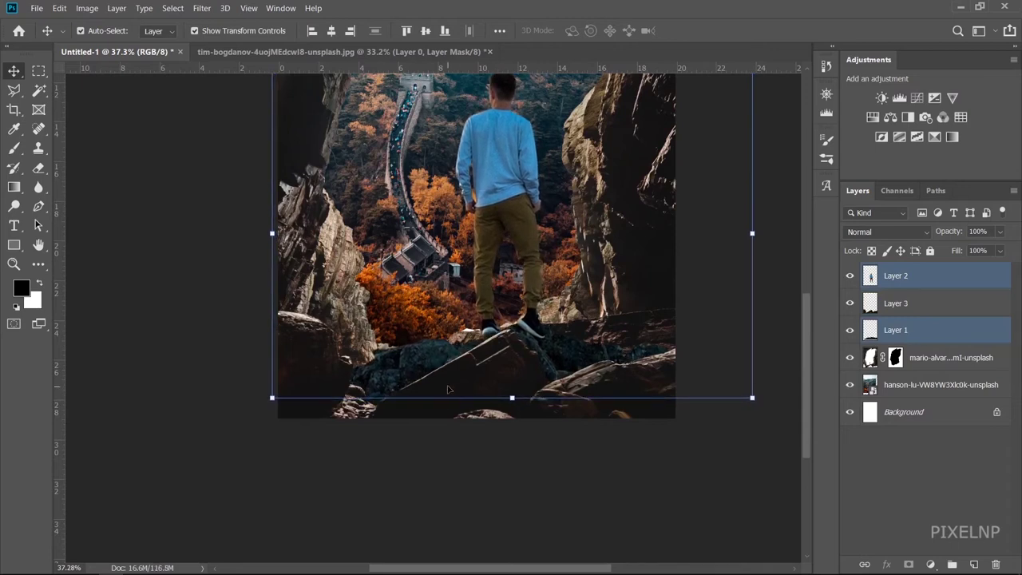
{"action": "scroll", "coordinate": [448, 389], "scroll_direction": "down", "scroll_amount": 1}
{"action": "scroll", "coordinate": [479, 375], "scroll_direction": "down", "scroll_amount": 3, "text": "alt"}
{"action": "scroll", "coordinate": [523, 361], "scroll_direction": "up", "scroll_amount": 1, "text": "alt"}
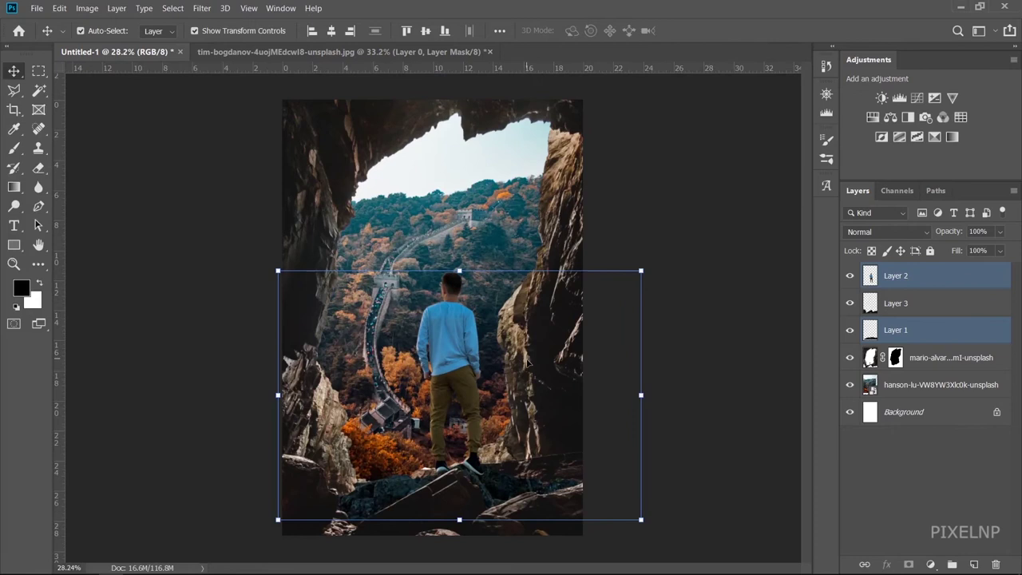
{"action": "left_click", "coordinate": [713, 403]}
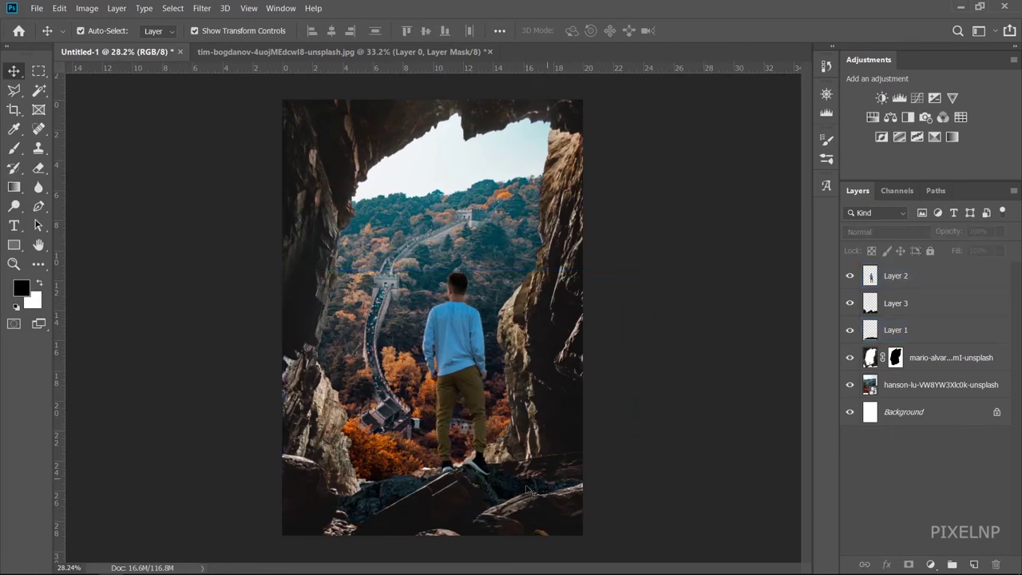
{"action": "scroll", "coordinate": [483, 524], "scroll_direction": "up", "scroll_amount": 1, "text": "alt"}
{"action": "scroll", "coordinate": [455, 538], "scroll_direction": "down", "scroll_amount": 1, "text": "alt"}
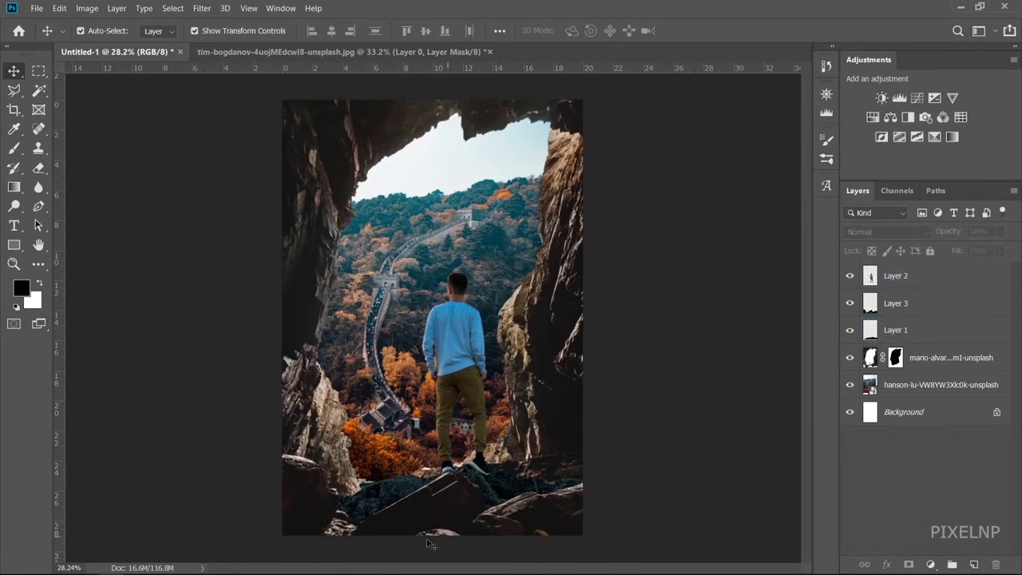
{"action": "left_click", "coordinate": [328, 511]}
{"action": "left_click", "coordinate": [687, 451]}
{"action": "scroll", "coordinate": [391, 472], "scroll_direction": "up", "scroll_amount": 1, "text": "alt"}
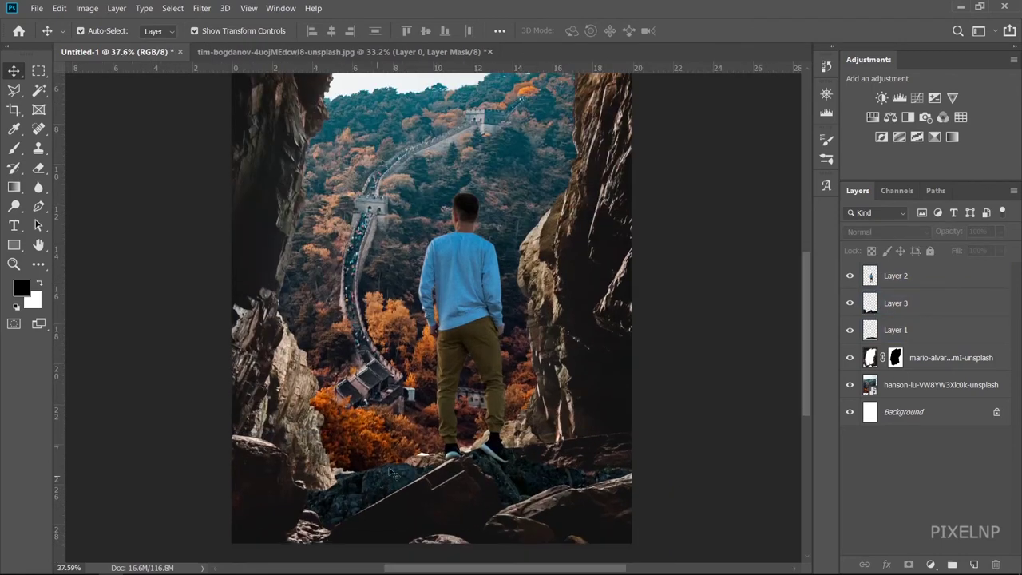
{"action": "scroll", "coordinate": [392, 472], "scroll_direction": "up", "scroll_amount": 1, "text": "alt"}
{"action": "scroll", "coordinate": [399, 468], "scroll_direction": "up", "scroll_amount": 1, "text": "alt"}
{"action": "scroll", "coordinate": [400, 468], "scroll_direction": "up", "scroll_amount": 1, "text": "alt"}
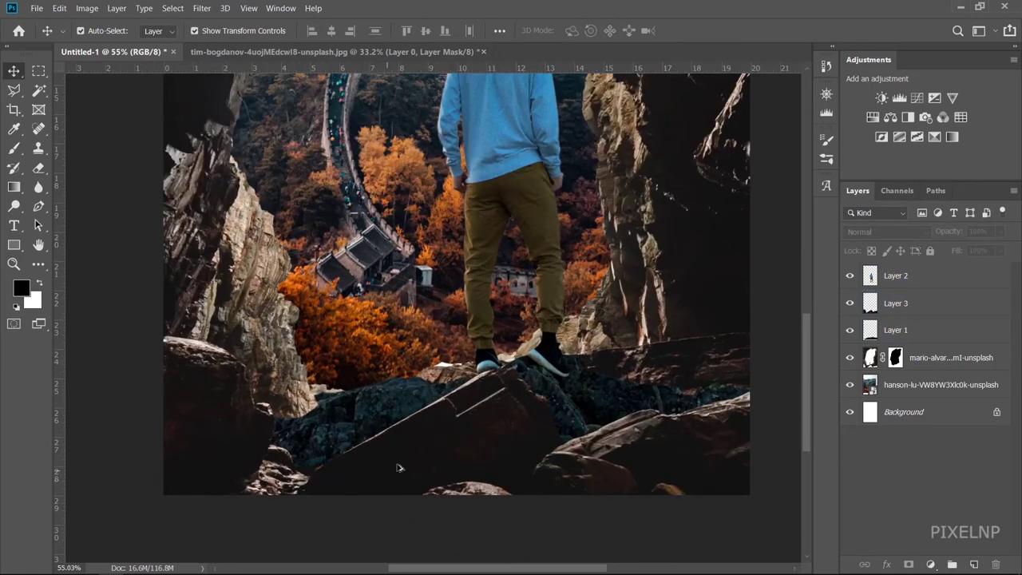
{"action": "left_click", "coordinate": [849, 329]}
{"action": "left_click", "coordinate": [850, 330]}
{"action": "left_click", "coordinate": [932, 328]}
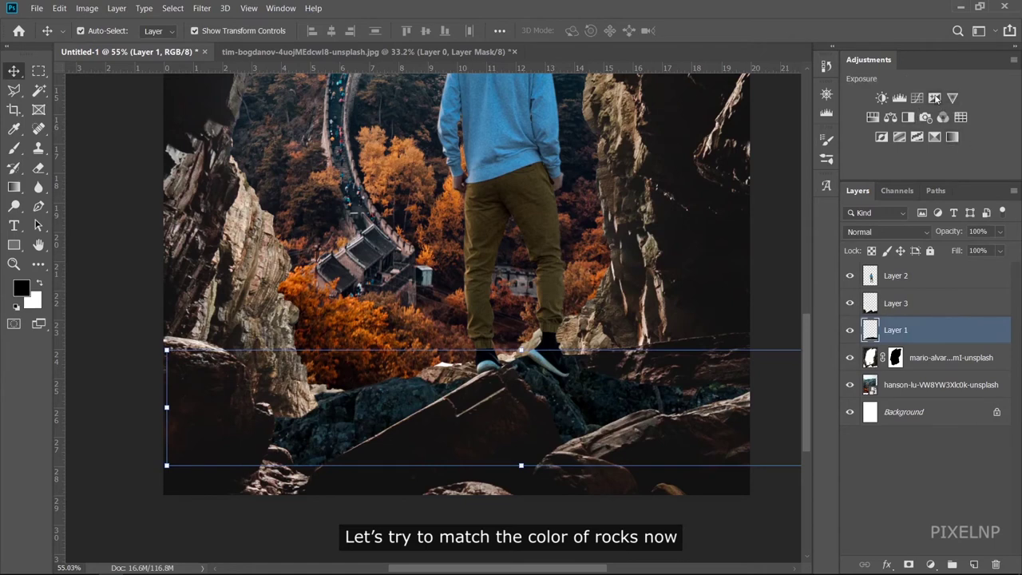
Add a clipped Hue/Saturation colorizing the rocks at Saturation 20, Lightness -16, then add Levels.
{"action": "left_click", "coordinate": [874, 116]}
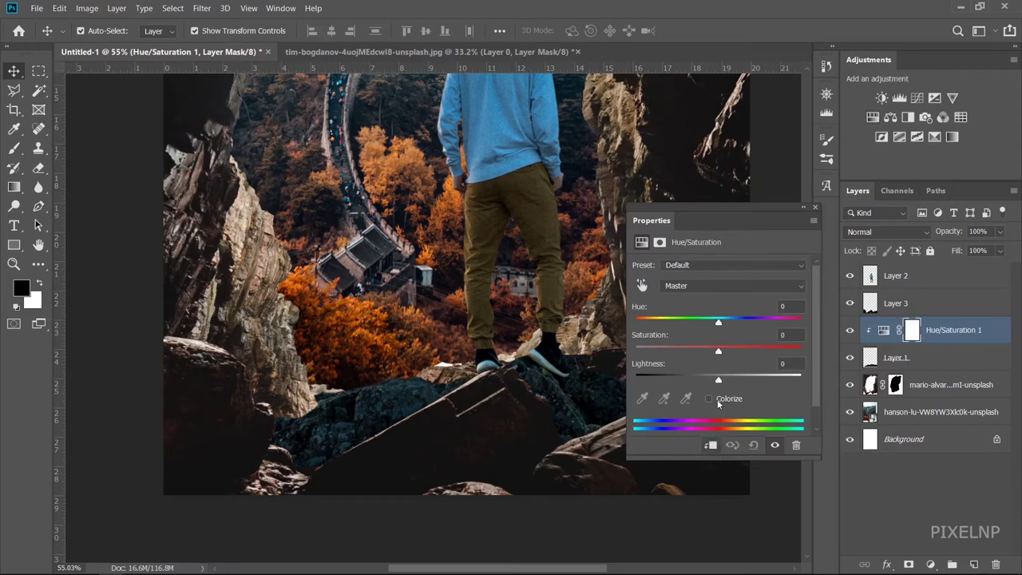
{"action": "left_click", "coordinate": [717, 400]}
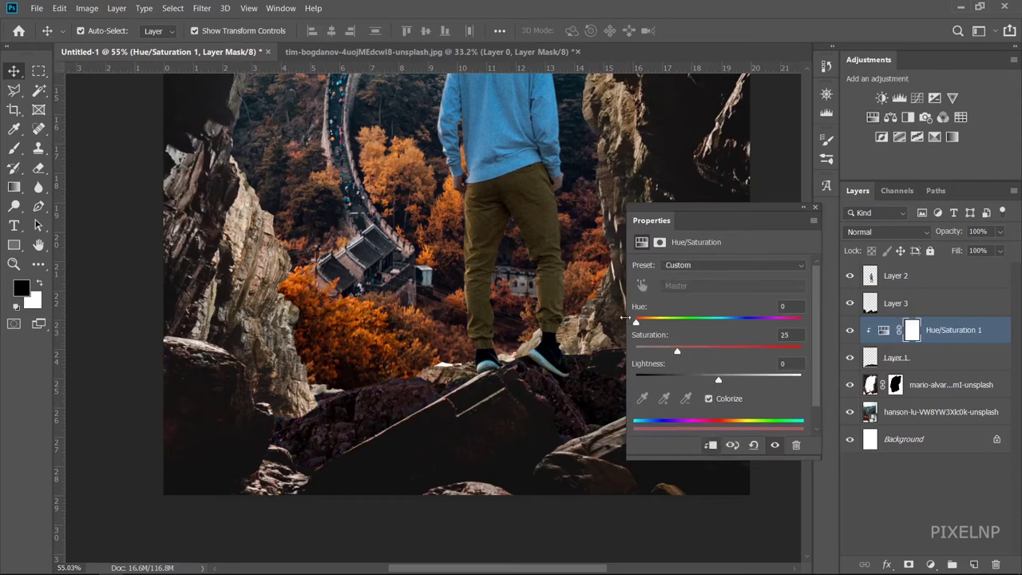
{"action": "left_click_drag", "start_coordinate": [689, 354], "coordinate": [670, 354]}
{"action": "mouse_move", "coordinate": [719, 384]}
{"action": "left_mouse_down"}
{"action": "mouse_move", "coordinate": [706, 383]}
{"action": "mouse_move", "coordinate": [721, 381]}
{"action": "left_mouse_up"}
{"action": "left_click", "coordinate": [815, 209]}
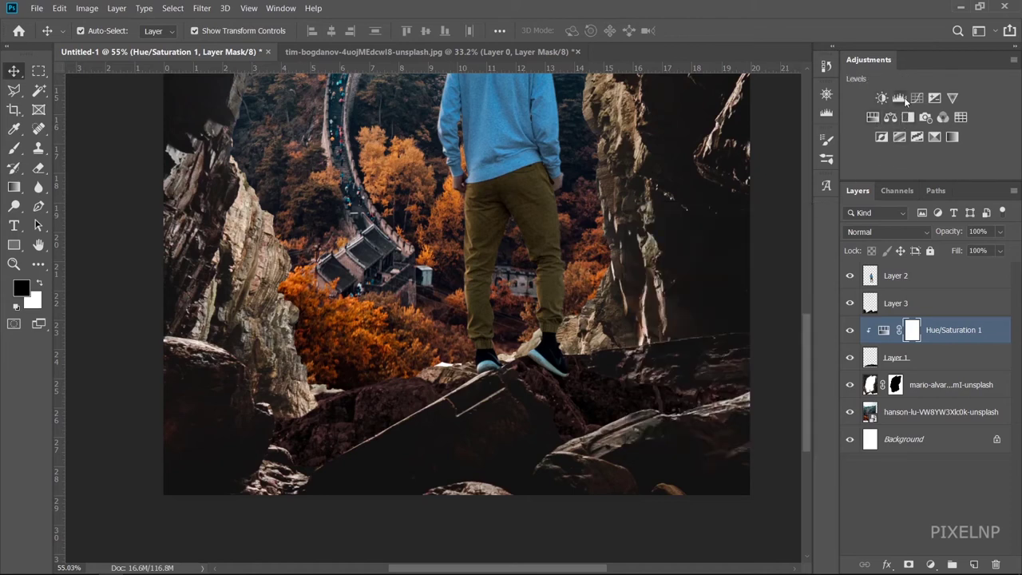
{"action": "left_click", "coordinate": [900, 97]}
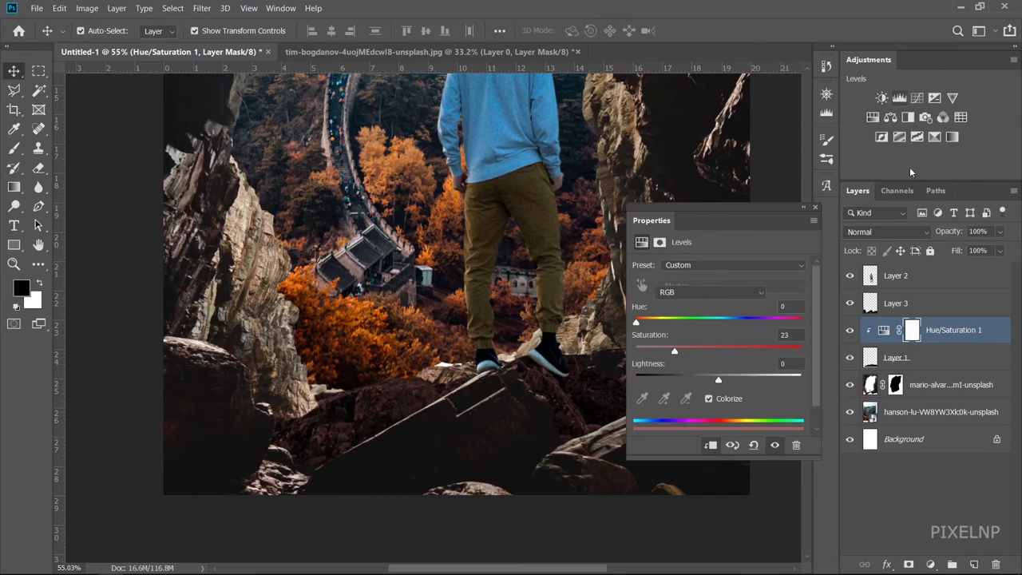
Clip Levels 1 to the rocks with output black about 12 and midtones 0.79.
{"action": "left_click", "coordinate": [712, 446]}
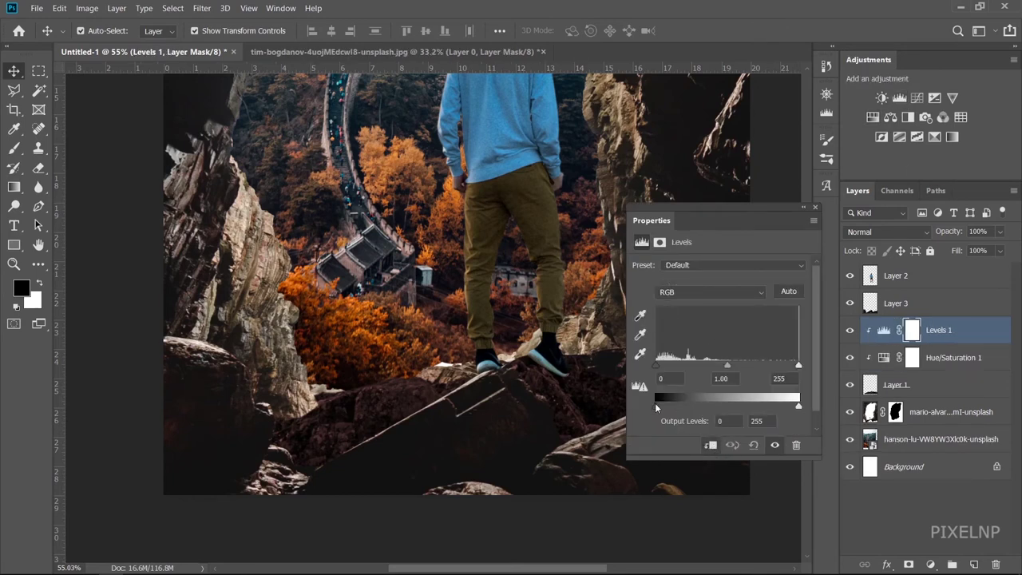
{"action": "left_click_drag", "start_coordinate": [656, 405], "coordinate": [662, 406]}
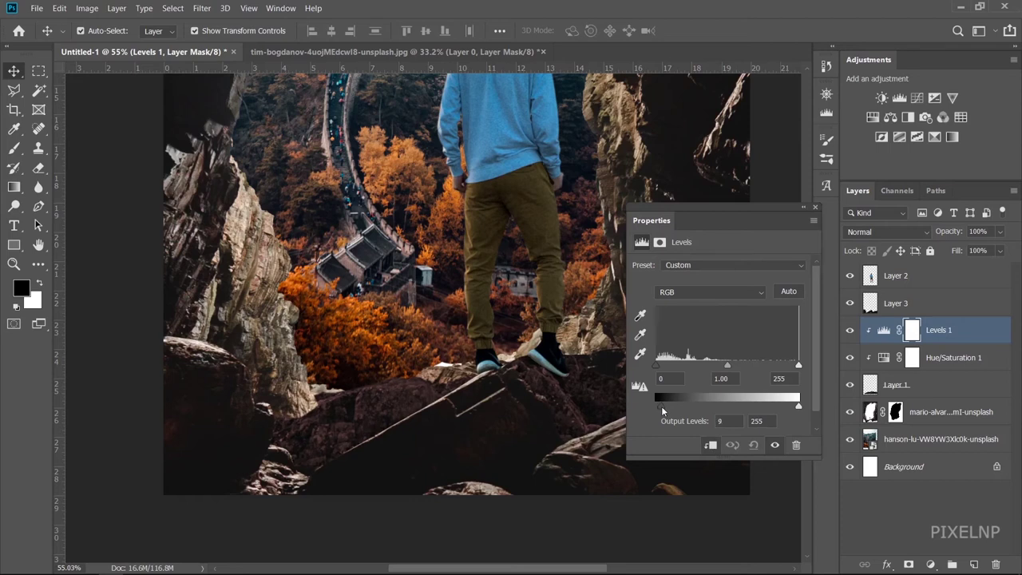
{"action": "left_click_drag", "start_coordinate": [661, 407], "coordinate": [662, 407]}
{"action": "left_click_drag", "start_coordinate": [729, 367], "coordinate": [737, 370]}
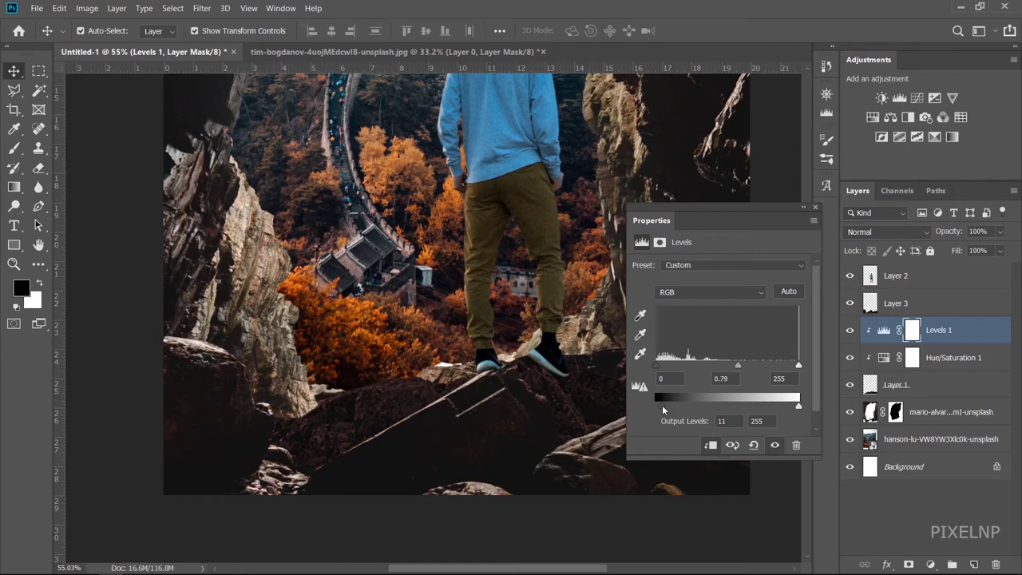
{"action": "left_click_drag", "start_coordinate": [662, 405], "coordinate": [661, 404]}
{"action": "left_click", "coordinate": [816, 209]}
{"action": "key", "text": "ctrl+0"}
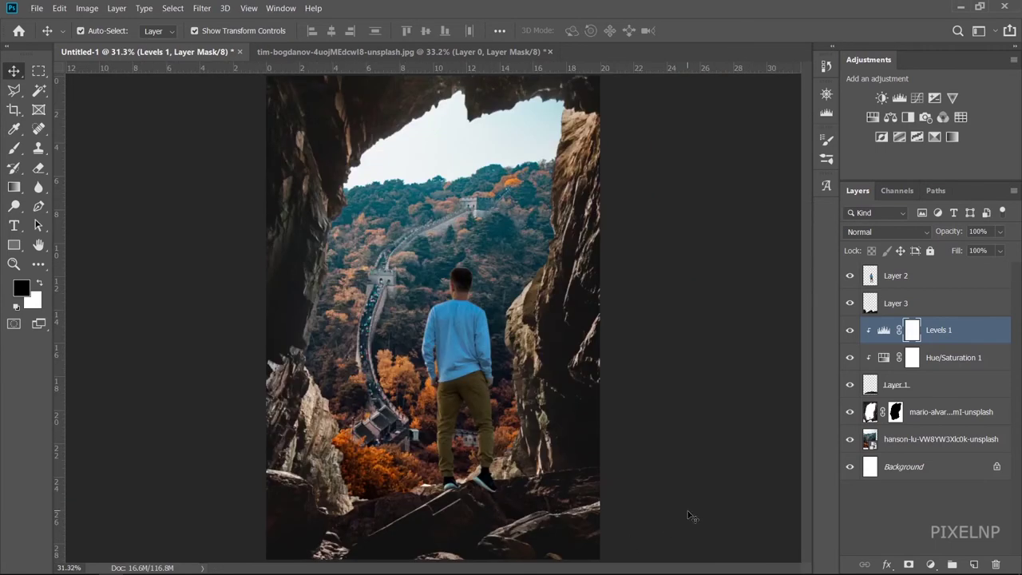
Rename the landscape photo layer to bg and the cave photo layer to cave.
{"action": "left_click", "coordinate": [688, 515]}
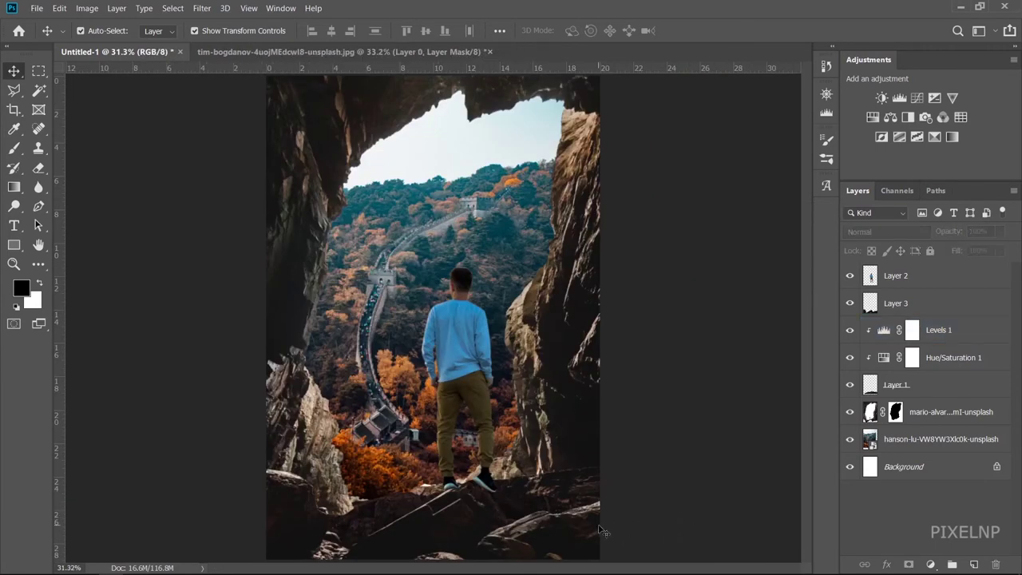
{"action": "scroll", "coordinate": [657, 201], "scroll_direction": "down", "scroll_amount": 2}
{"action": "scroll", "coordinate": [501, 278], "scroll_direction": "up", "scroll_amount": 1}
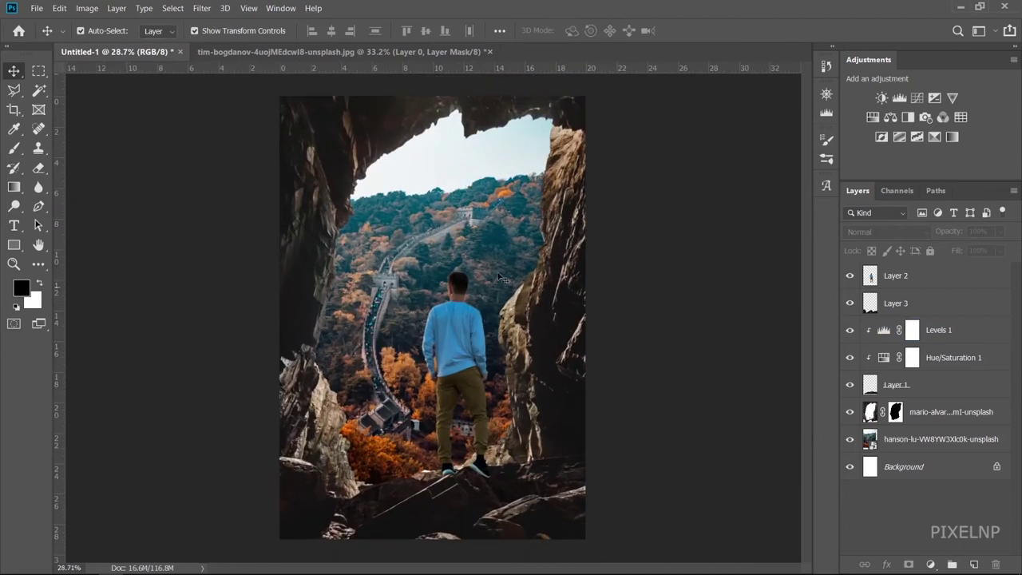
{"action": "left_click", "coordinate": [518, 227]}
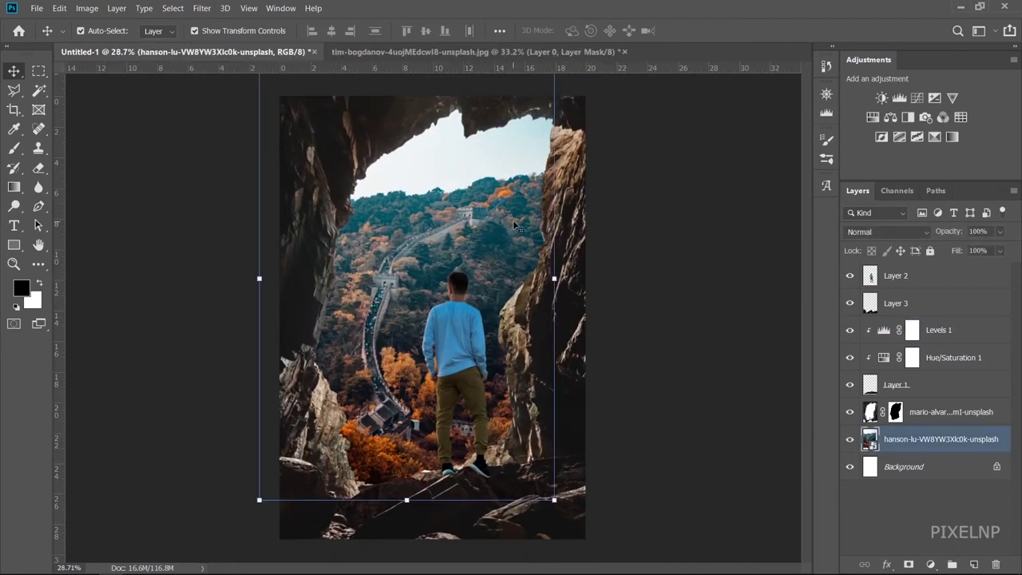
{"action": "double_click", "coordinate": [983, 439]}
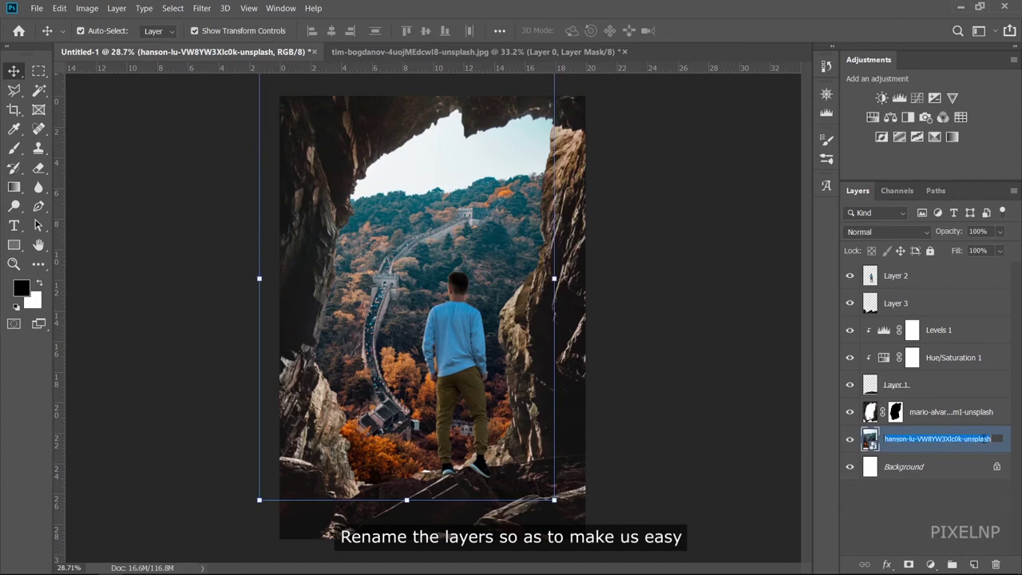
{"action": "type", "text": "bg"}
{"action": "key", "text": "Return"}
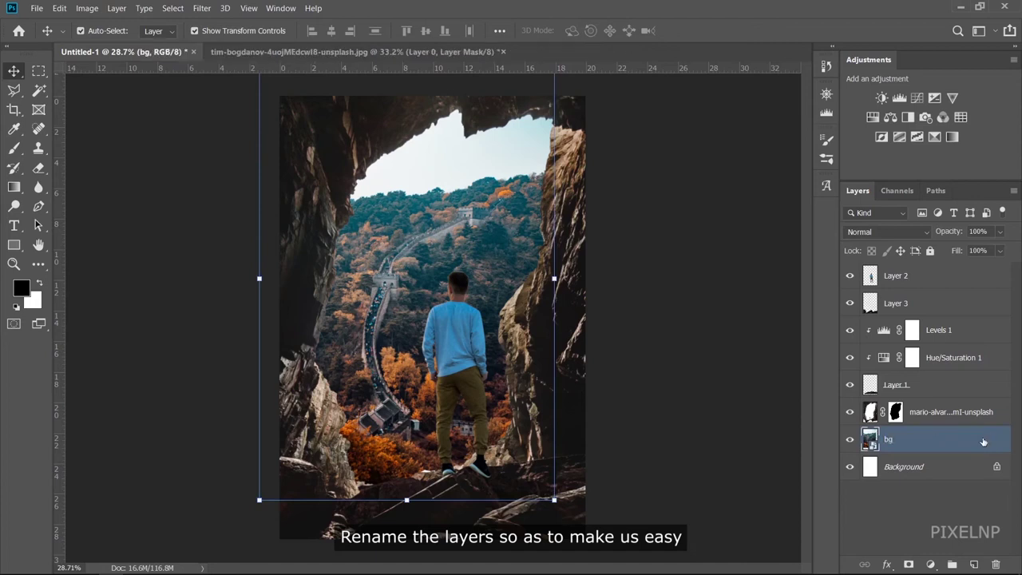
{"action": "double_click", "coordinate": [961, 412]}
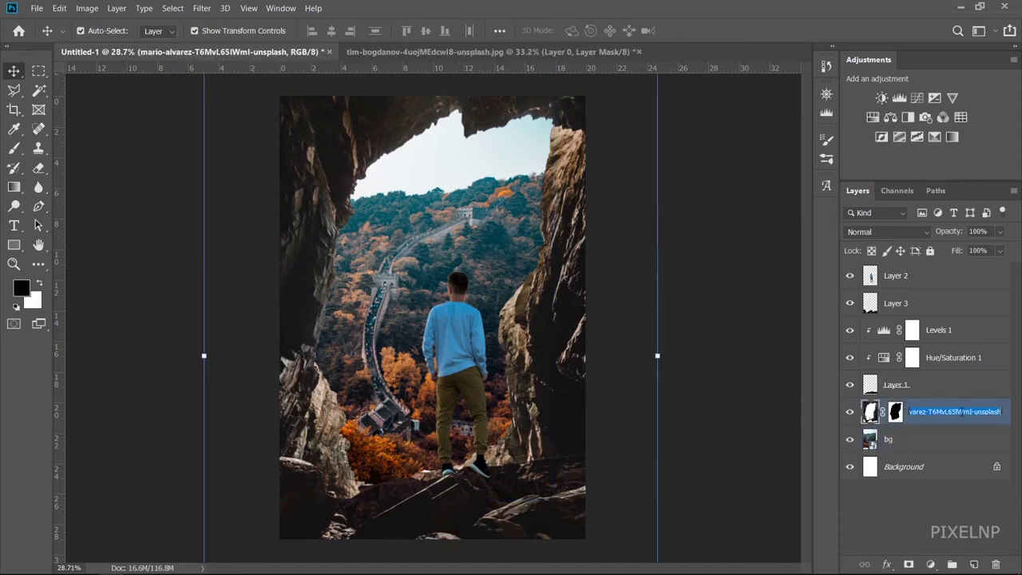
{"action": "type", "text": "d"}
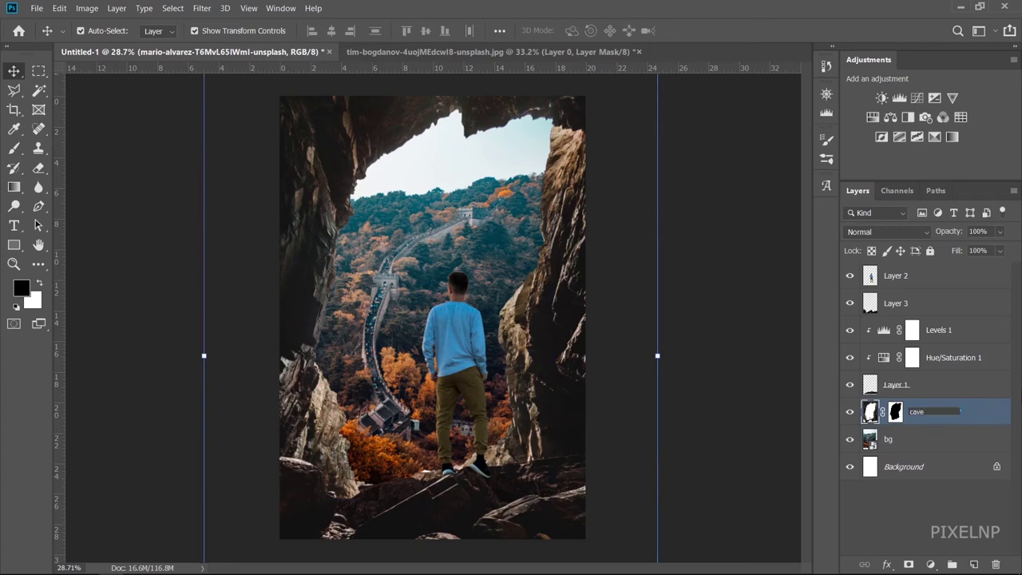
{"action": "key", "text": "Return"}
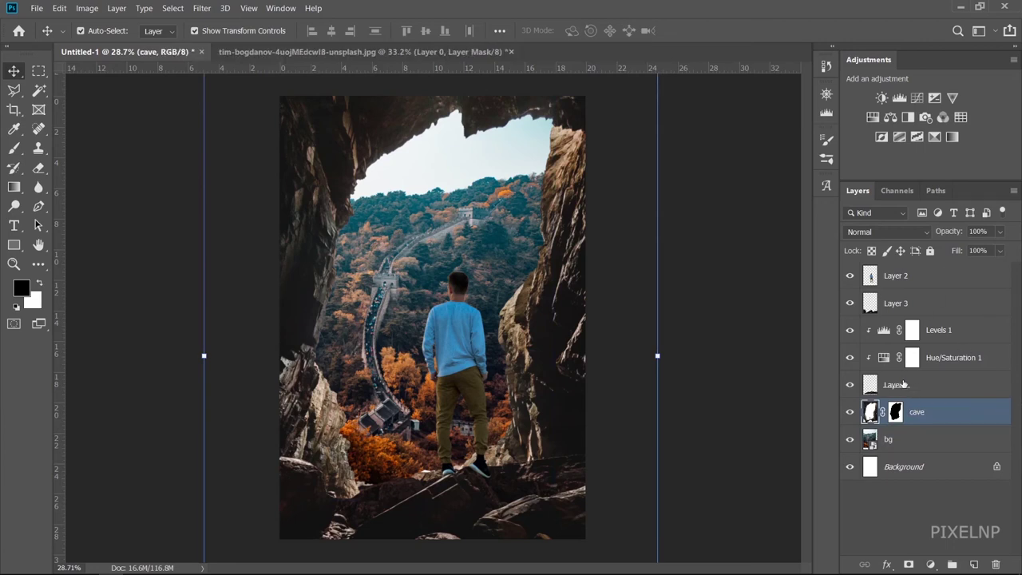
Rename the rocks layer to stone, Layer 3 to foreground, and the man's layer to model.
{"action": "left_click", "coordinate": [849, 385]}
{"action": "left_click", "coordinate": [849, 385]}
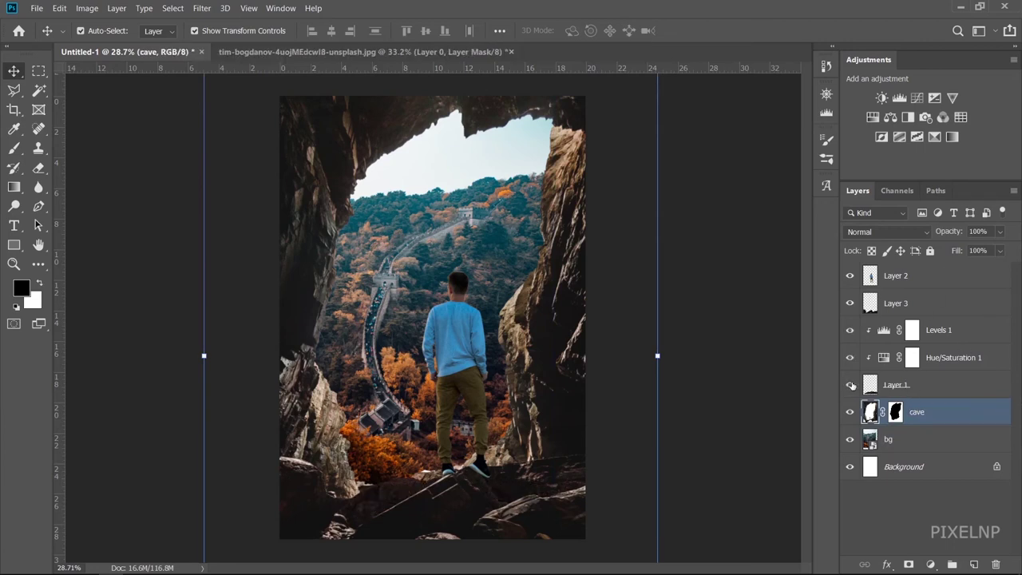
{"action": "double_click", "coordinate": [896, 385]}
{"action": "type", "text": "stone"}
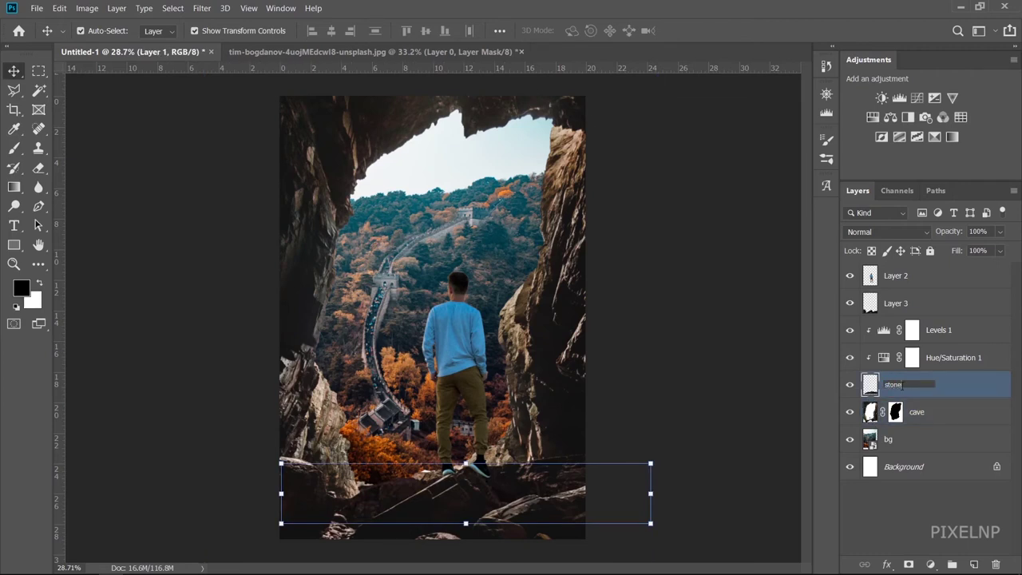
{"action": "key", "text": "Return"}
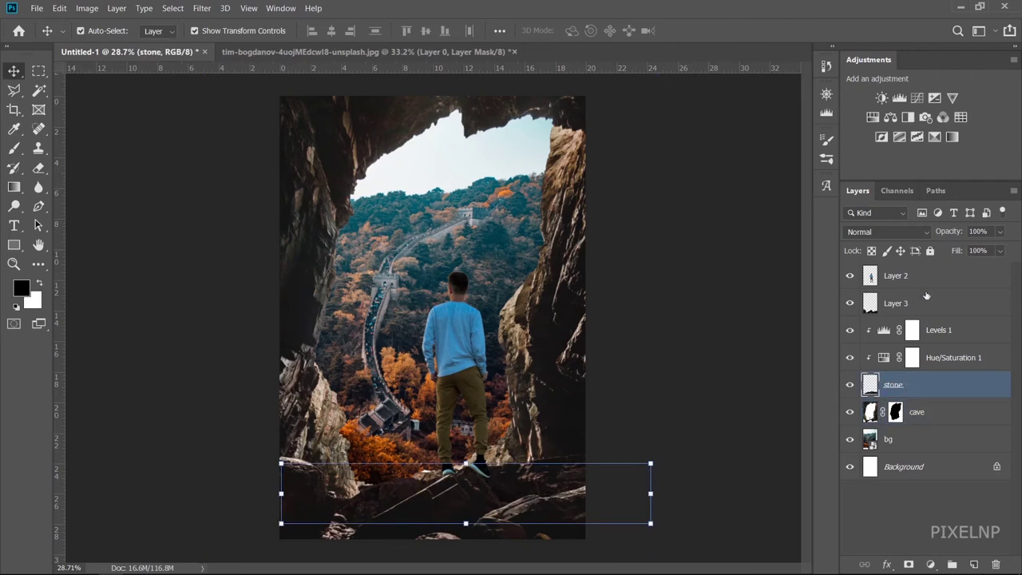
{"action": "double_click", "coordinate": [904, 304]}
{"action": "type", "text": "foreground"}
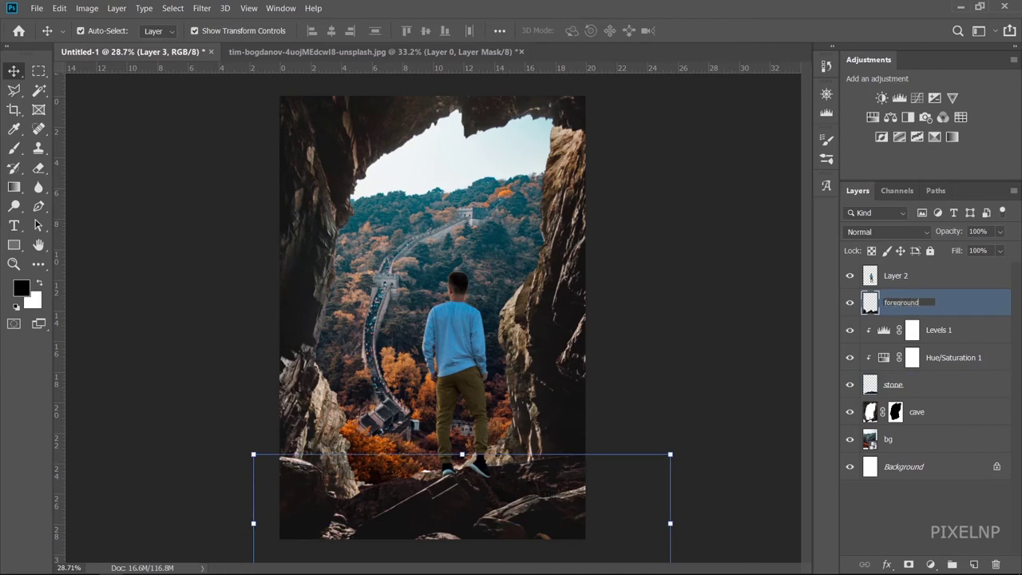
{"action": "key", "text": "Return"}
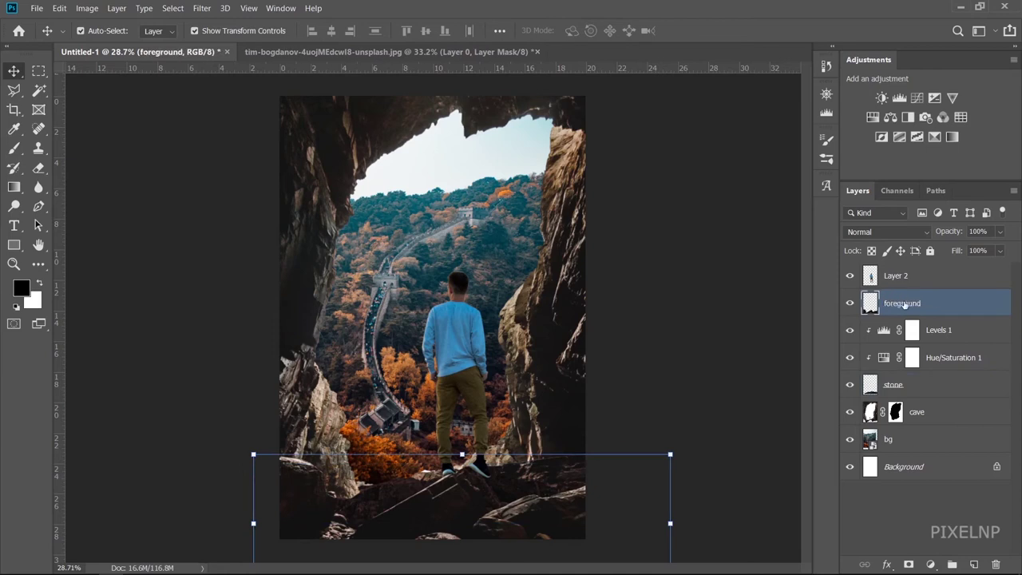
{"action": "double_click", "coordinate": [896, 277]}
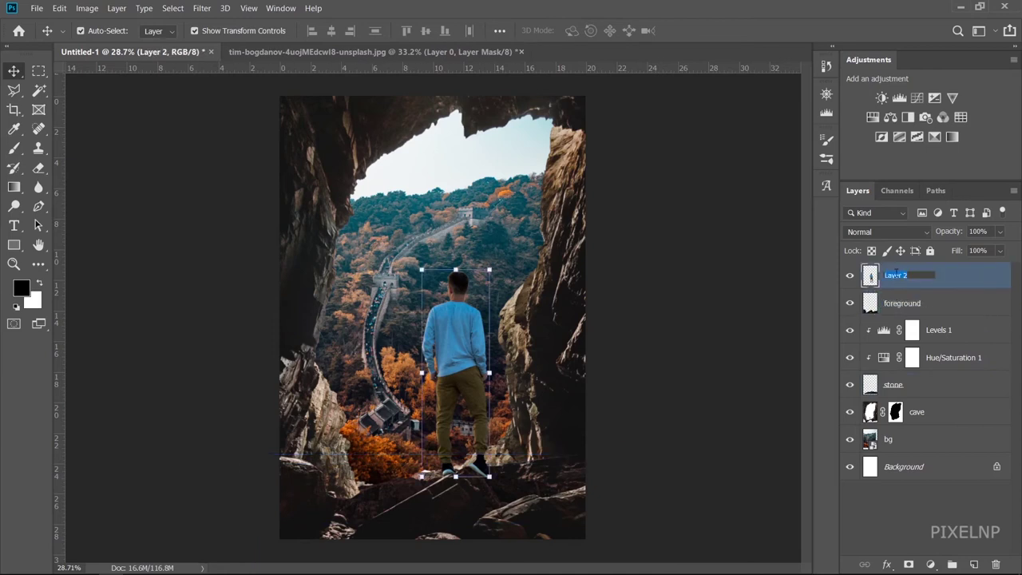
{"action": "type", "text": "model"}
{"action": "key", "text": "Return"}
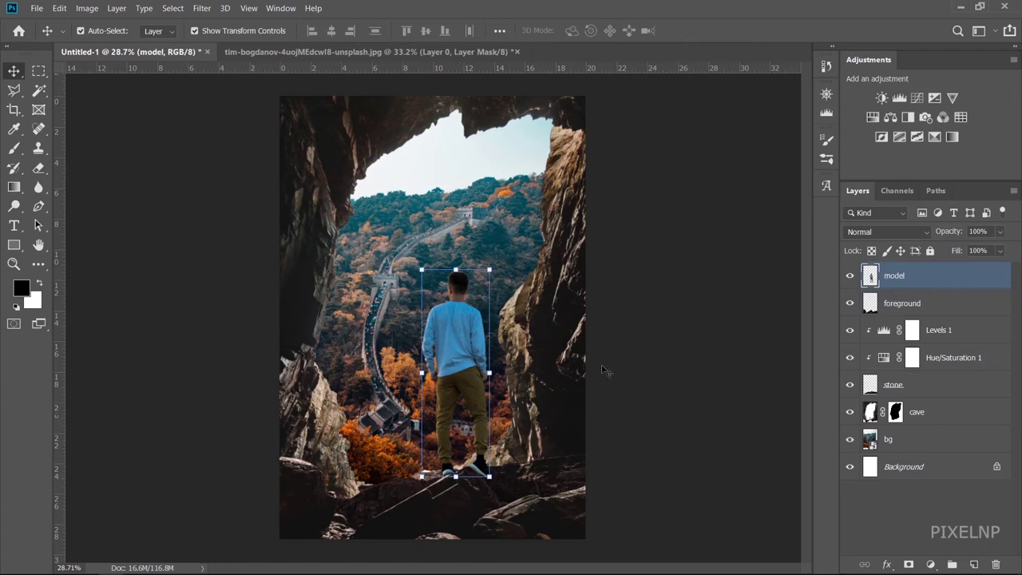
{"action": "left_click", "coordinate": [426, 171]}
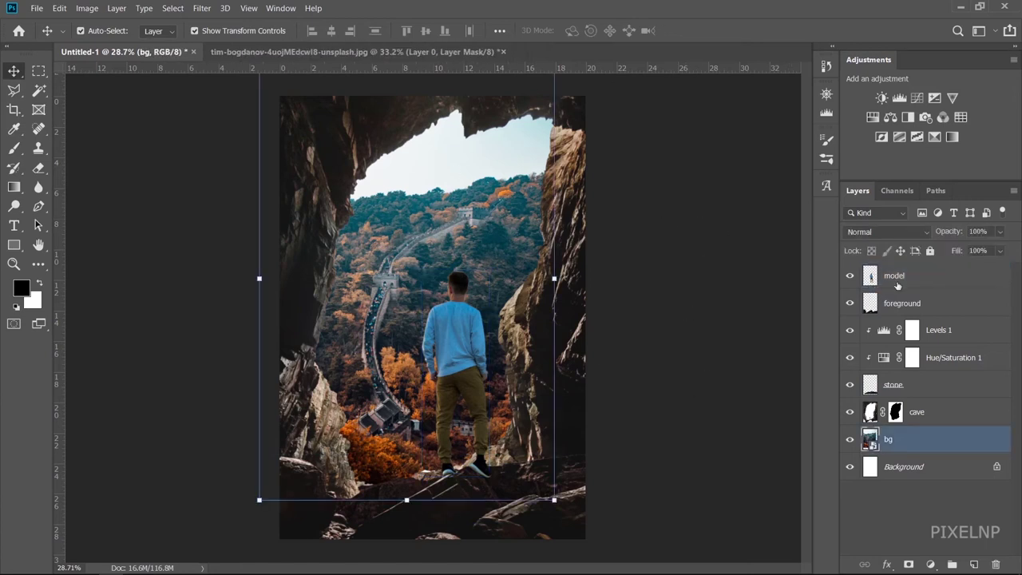
Apply a 10 px Blur Gallery Field Blur to the bg landscape layer.
{"action": "left_click", "coordinate": [209, 9]}
{"action": "mouse_move", "coordinate": [213, 175]}
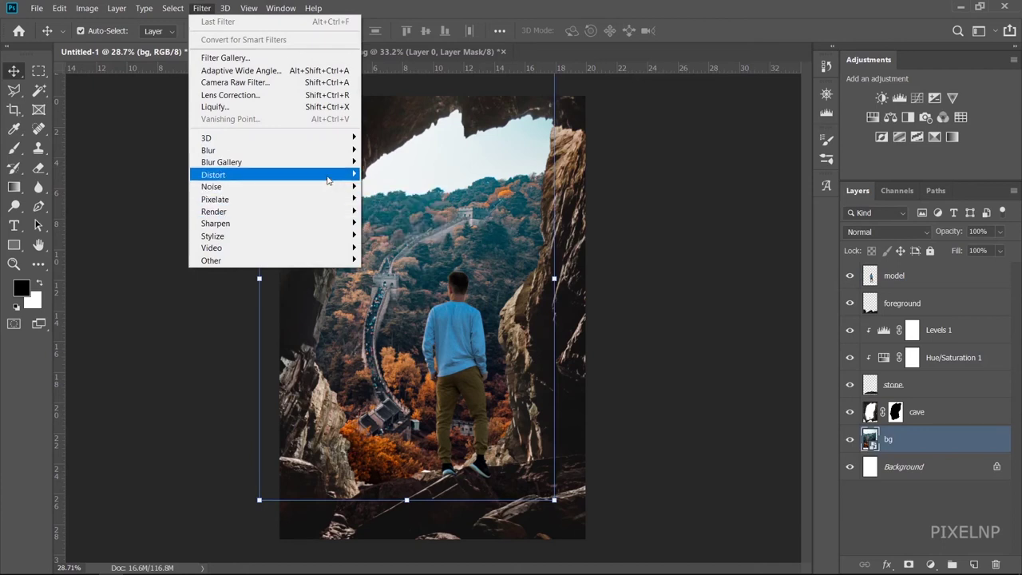
{"action": "left_click", "coordinate": [389, 162]}
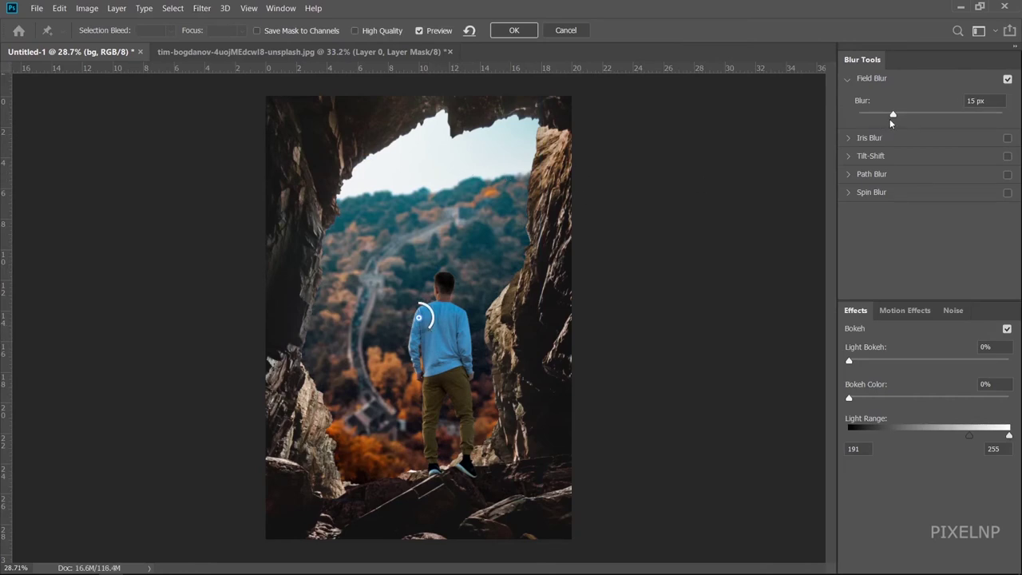
{"action": "left_click_drag", "start_coordinate": [892, 116], "coordinate": [888, 116]}
{"action": "left_click", "coordinate": [523, 36]}
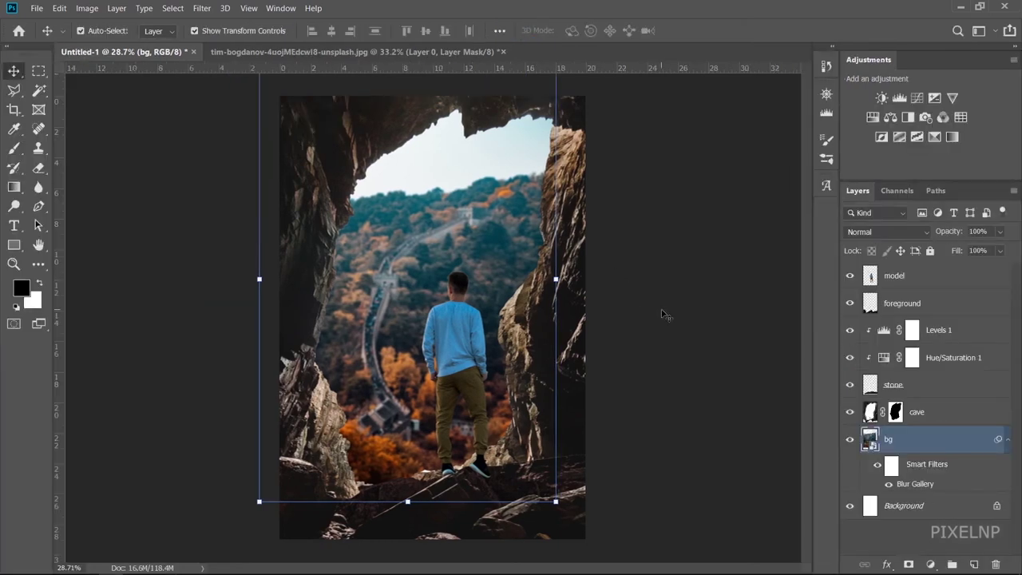
{"action": "left_click", "coordinate": [661, 315]}
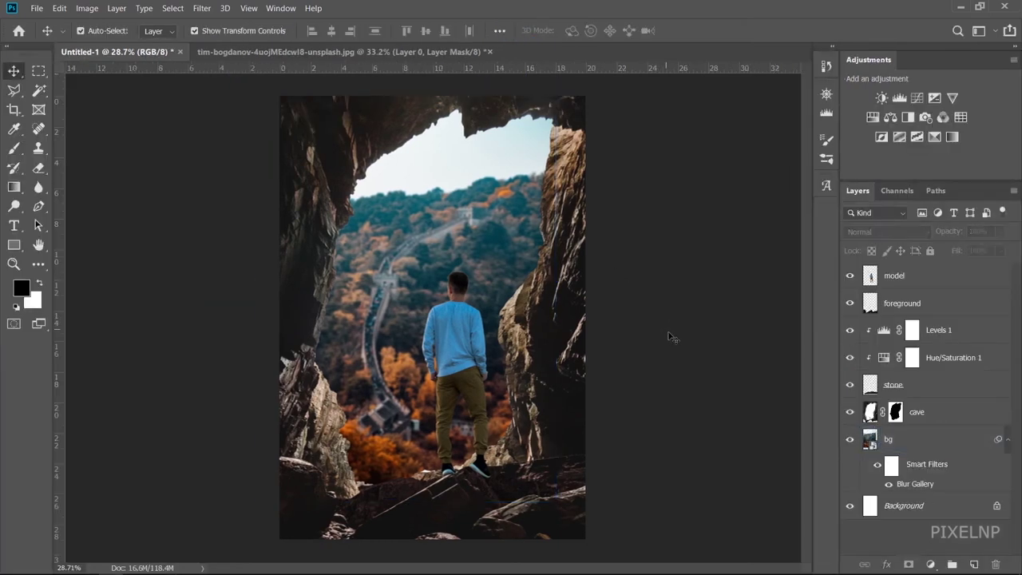
Give the foreground rocks layer an 11 px Field Blur.
{"action": "left_click", "coordinate": [899, 307]}
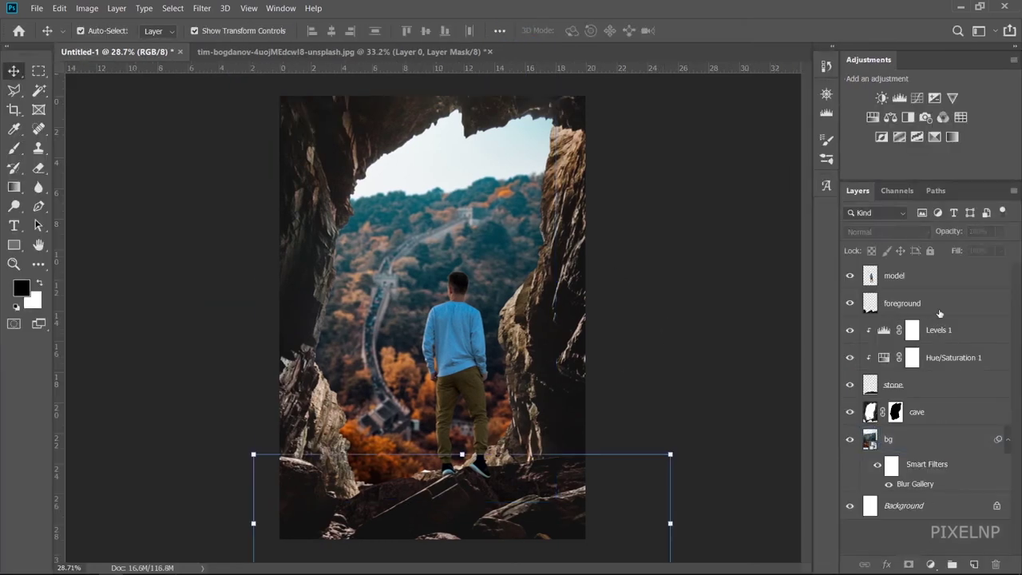
{"action": "left_click", "coordinate": [173, 8]}
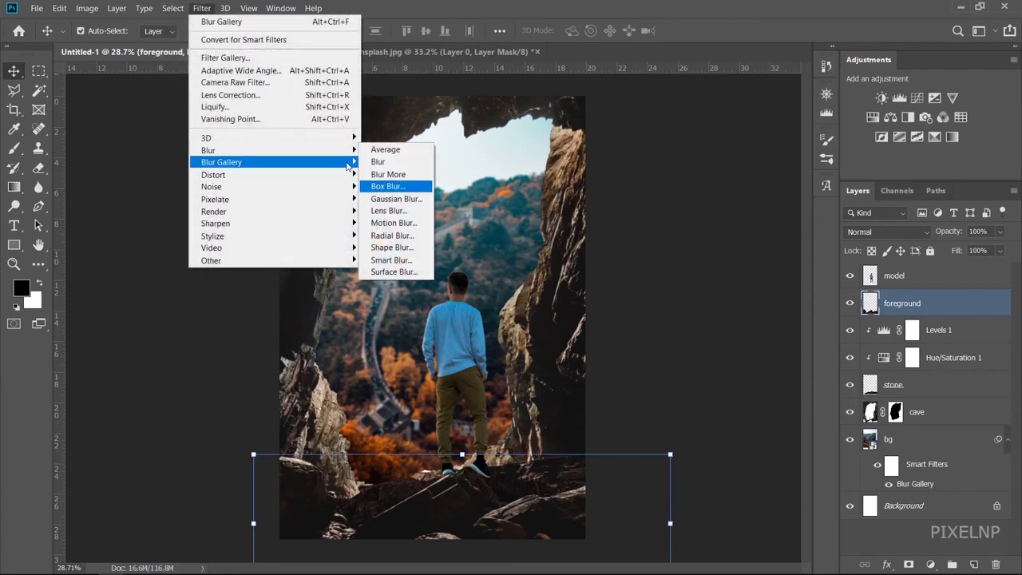
{"action": "mouse_move", "coordinate": [222, 162]}
{"action": "left_click", "coordinate": [369, 162]}
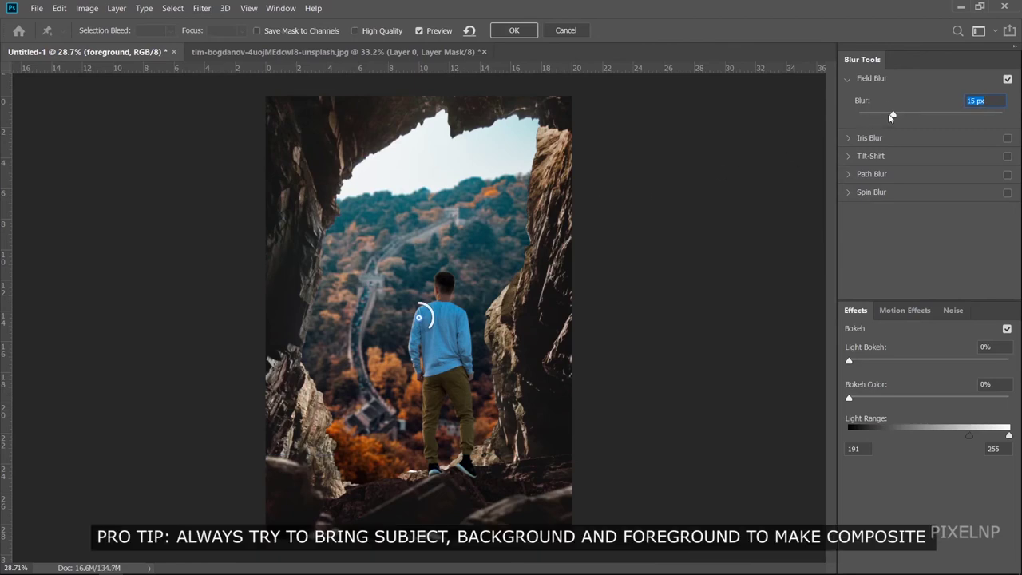
{"action": "left_click_drag", "start_coordinate": [891, 115], "coordinate": [887, 117]}
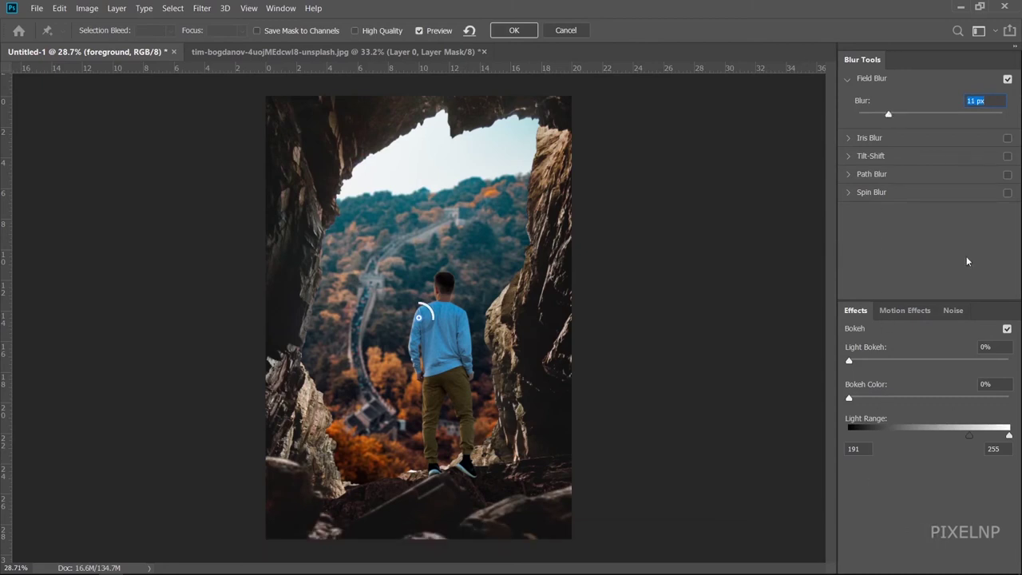
{"action": "left_click", "coordinate": [520, 32]}
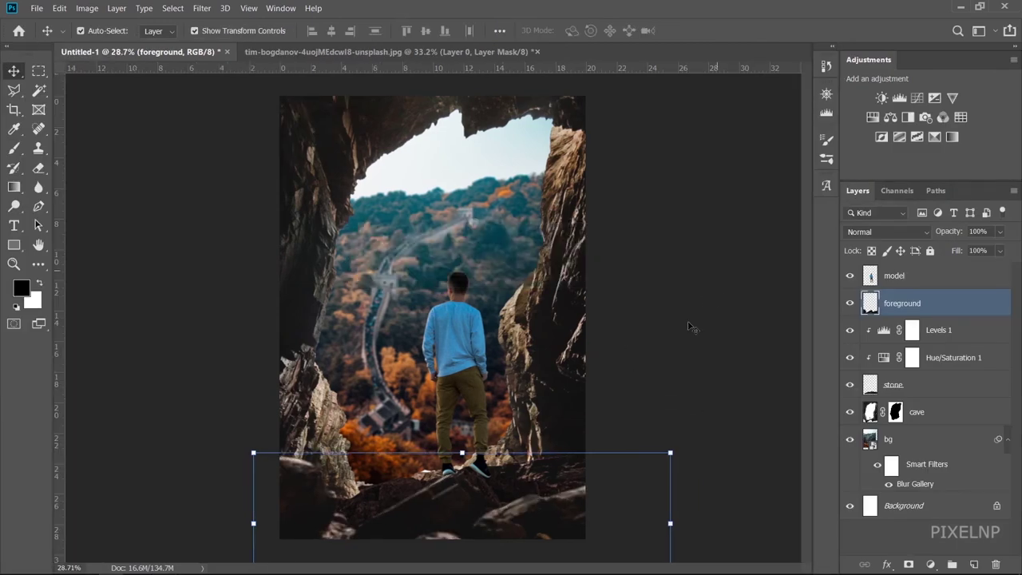
{"action": "left_click", "coordinate": [666, 387]}
Convert the cave layer to a smart object, then rasterize it to merge its mask.
{"action": "left_click", "coordinate": [296, 508]}
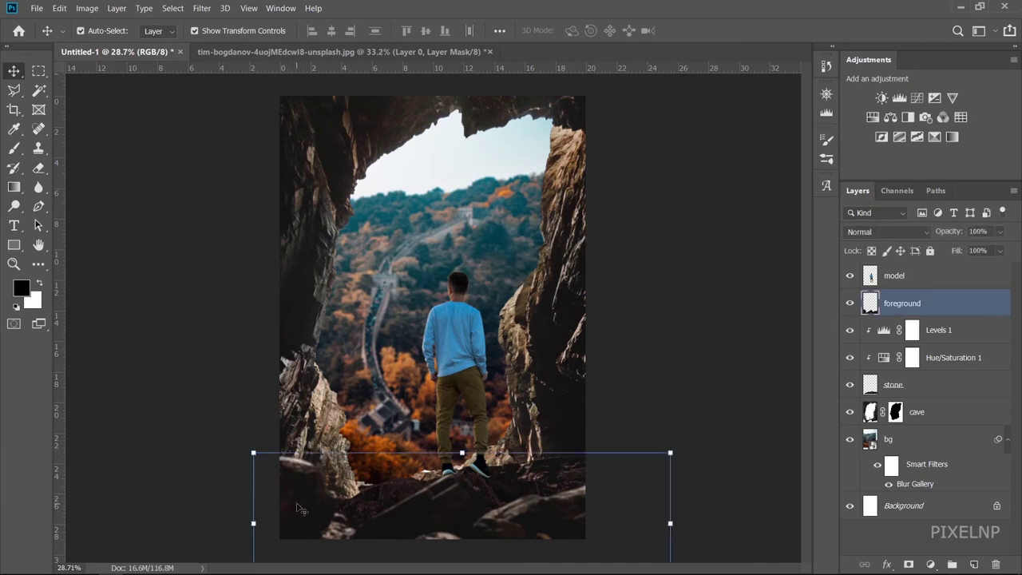
{"action": "left_click", "coordinate": [719, 367]}
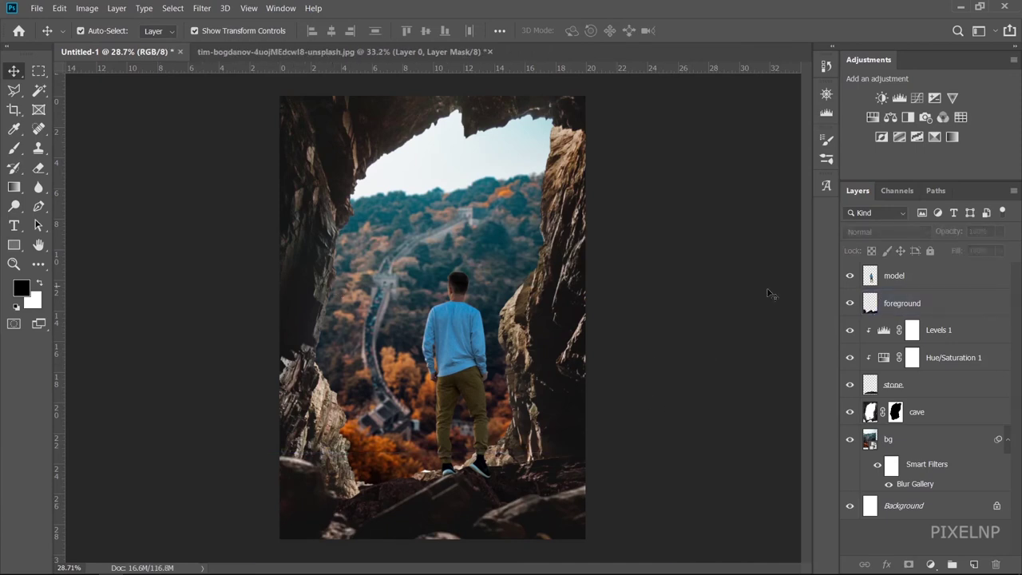
{"action": "left_click", "coordinate": [943, 411]}
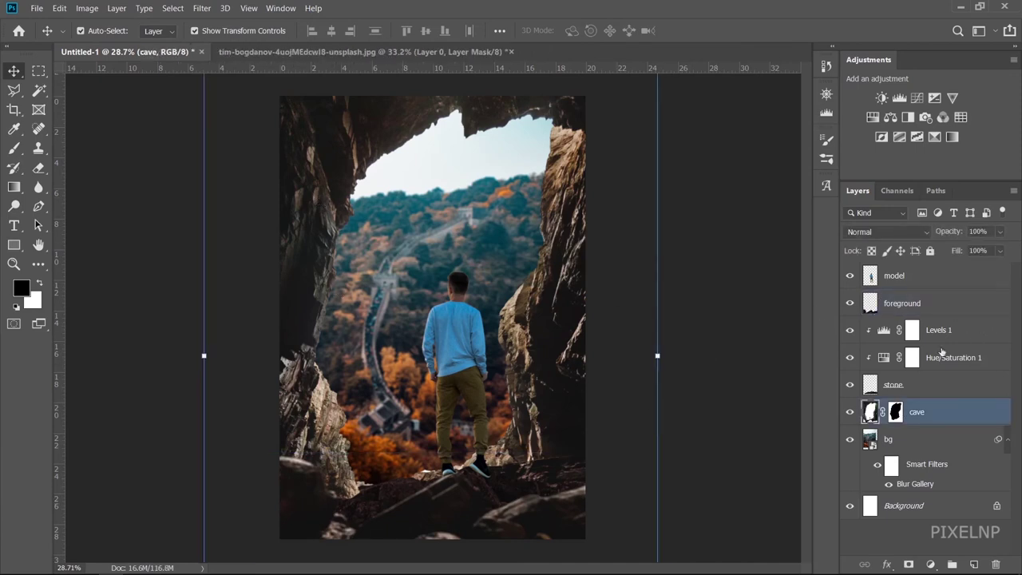
{"action": "right_click", "coordinate": [969, 420]}
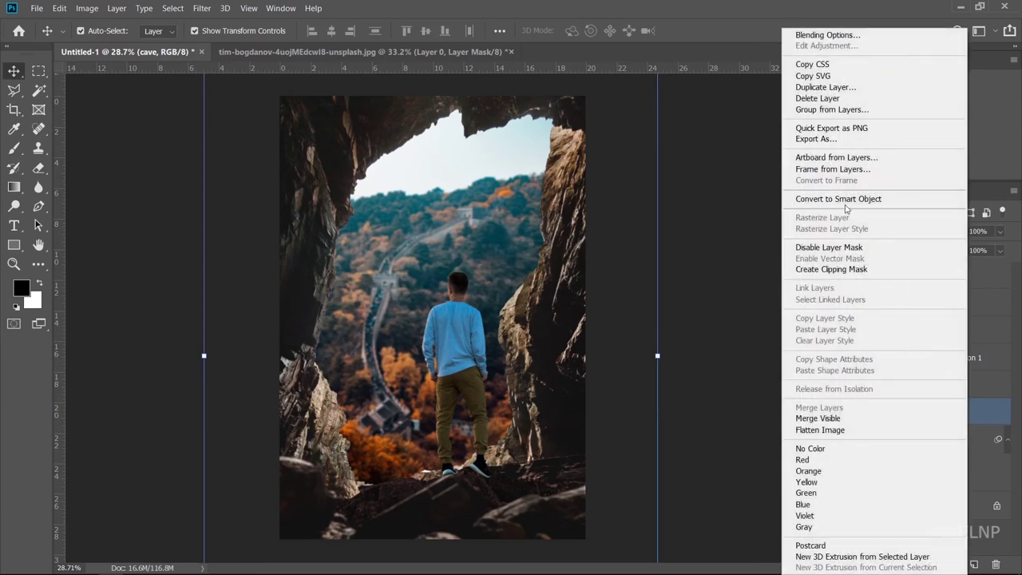
{"action": "left_click", "coordinate": [950, 198]}
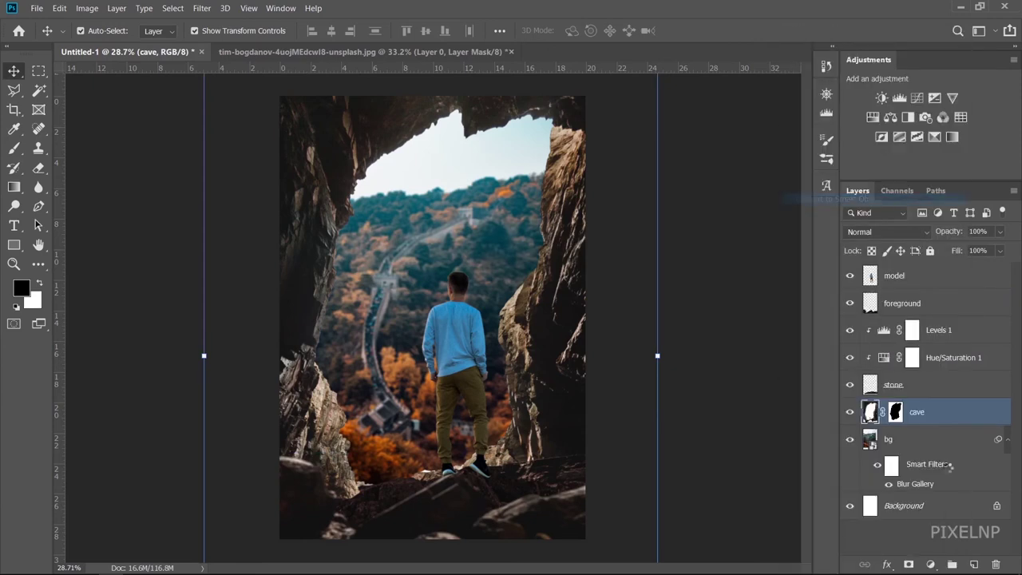
{"action": "right_click", "coordinate": [968, 421]}
{"action": "left_click", "coordinate": [839, 250]}
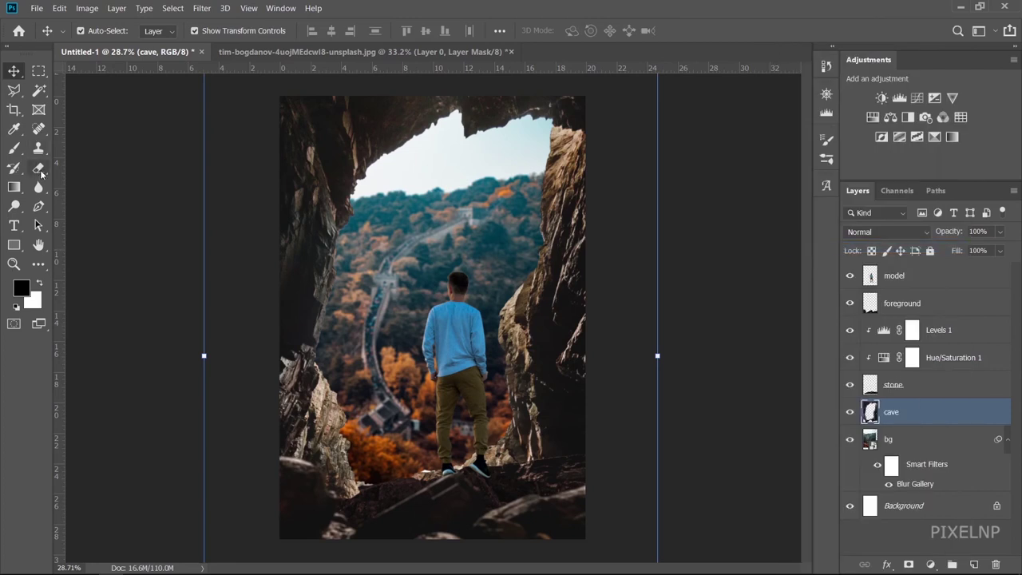
Choose the Blur tool and raise its Strength to about 60%.
{"action": "left_click", "coordinate": [37, 187]}
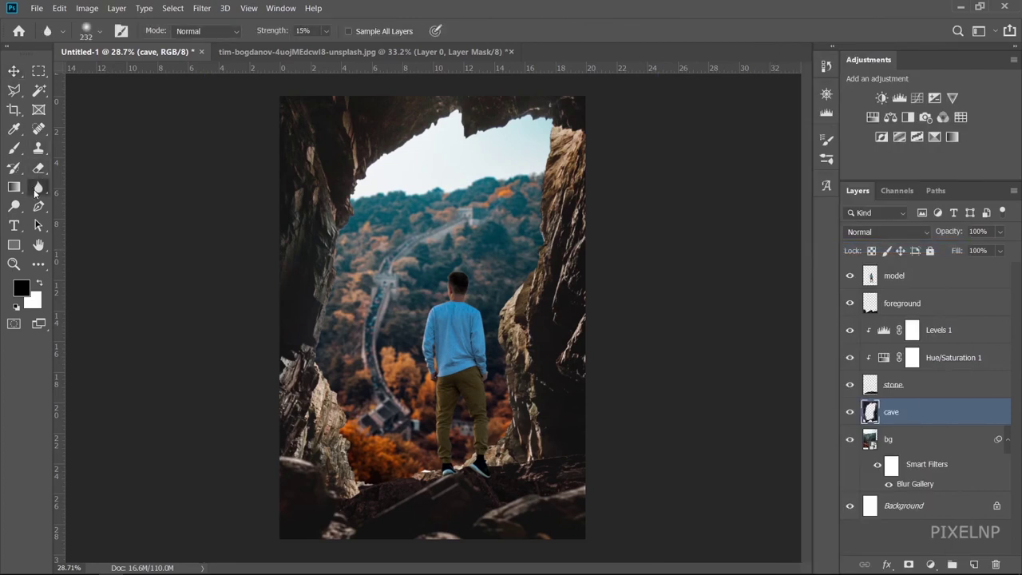
{"action": "left_click_drag", "start_coordinate": [264, 36], "coordinate": [287, 35]}
{"action": "scroll", "coordinate": [373, 157], "scroll_direction": "up", "scroll_amount": 2}
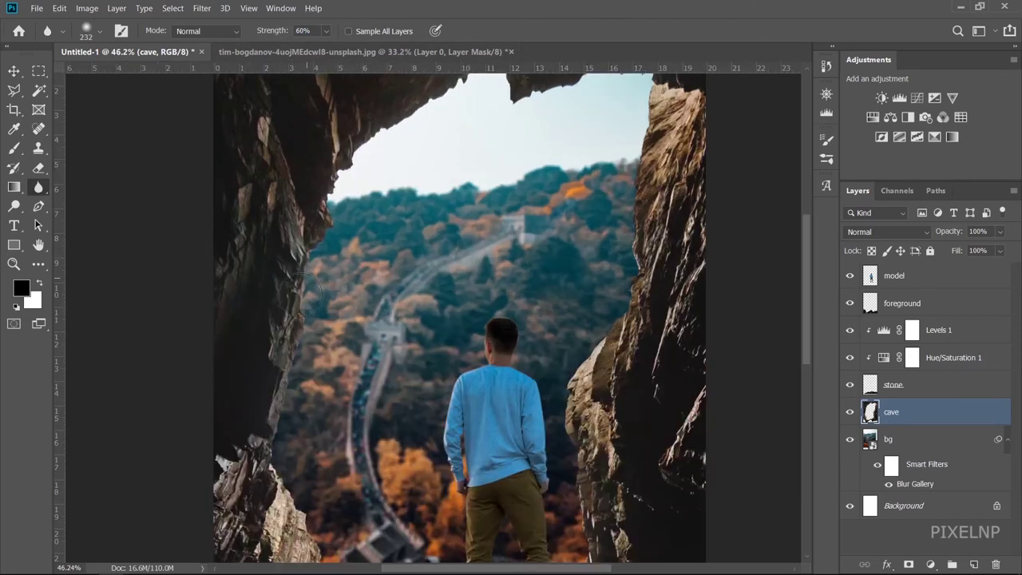
{"action": "scroll", "coordinate": [310, 289], "scroll_direction": "down", "scroll_amount": 3}
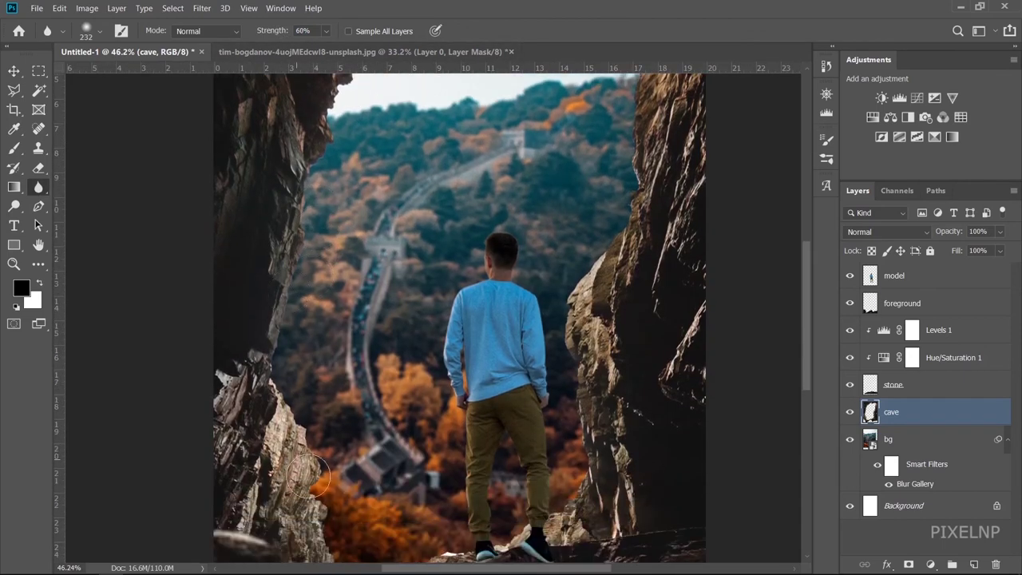
{"action": "scroll", "coordinate": [323, 394], "scroll_direction": "down", "scroll_amount": 2}
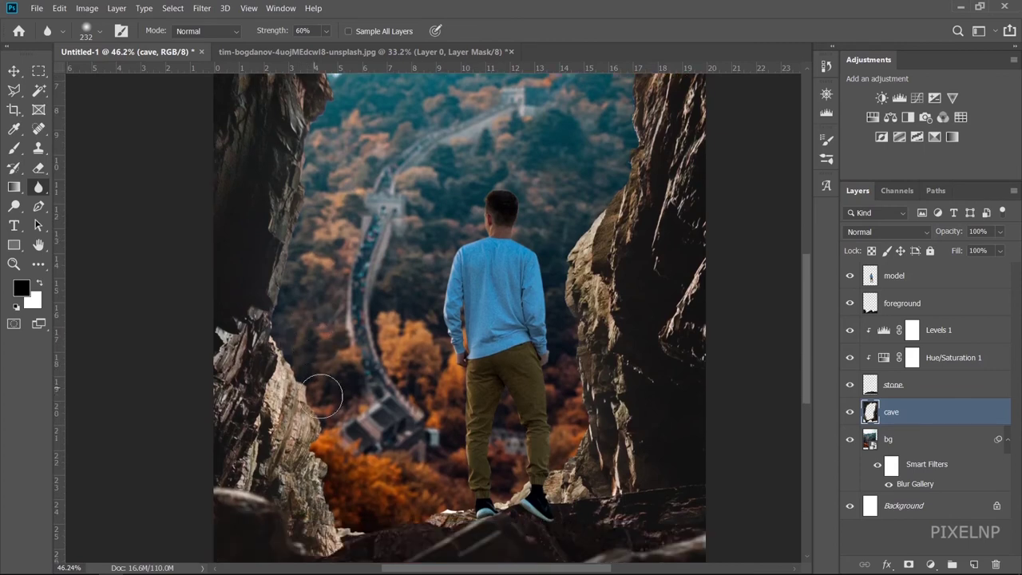
{"action": "scroll", "coordinate": [324, 395], "scroll_direction": "down", "scroll_amount": 2}
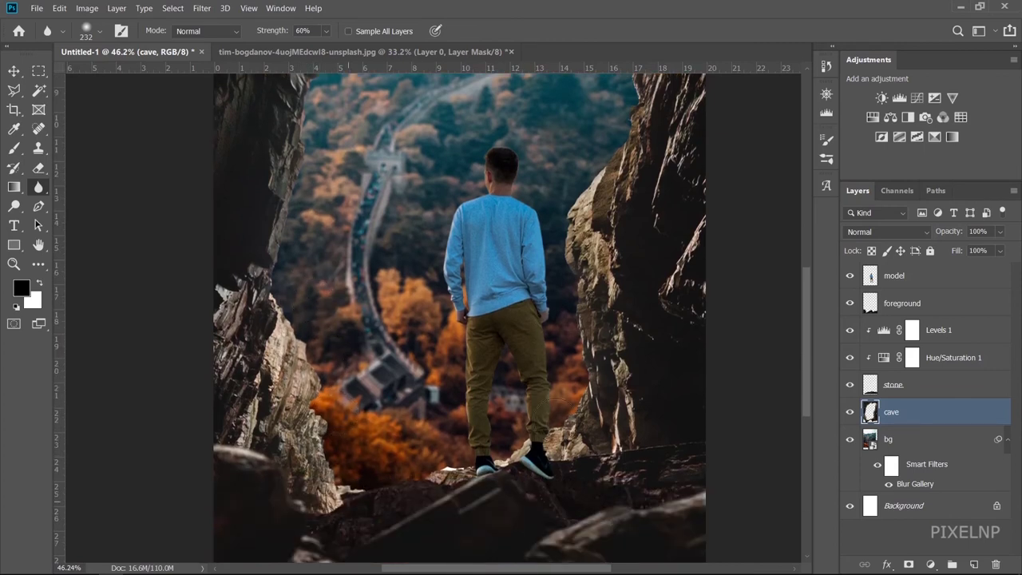
{"action": "scroll", "coordinate": [569, 240], "scroll_direction": "up", "scroll_amount": 4}
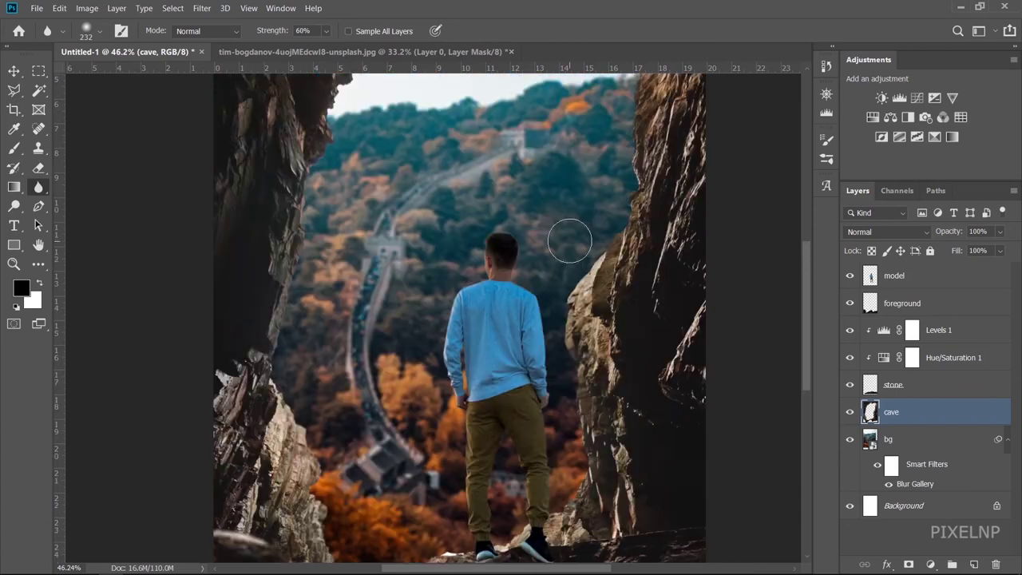
{"action": "scroll", "coordinate": [591, 240], "scroll_direction": "up", "scroll_amount": 2}
{"action": "scroll", "coordinate": [606, 223], "scroll_direction": "up", "scroll_amount": 2}
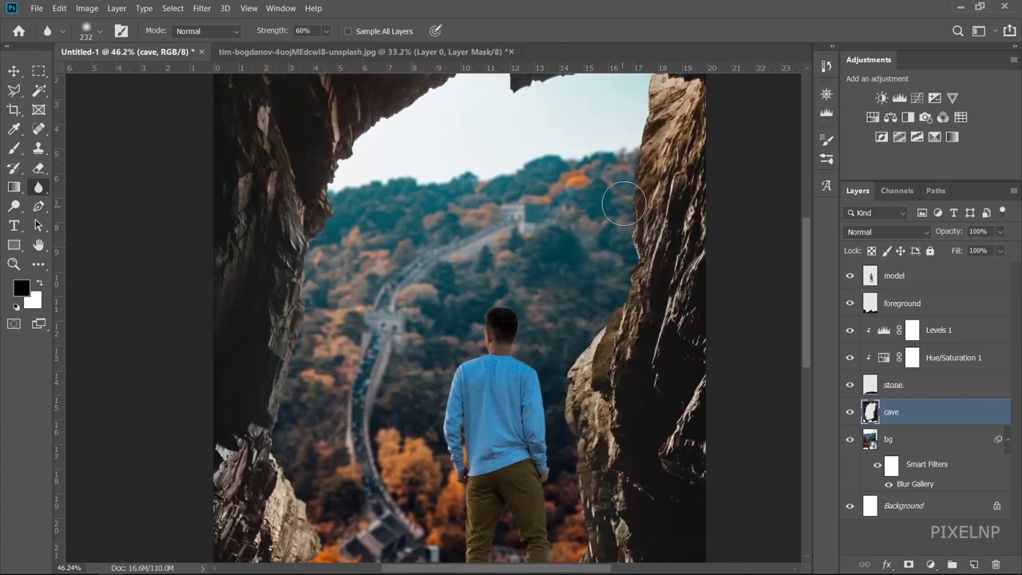
{"action": "scroll", "coordinate": [623, 205], "scroll_direction": "up", "scroll_amount": 1}
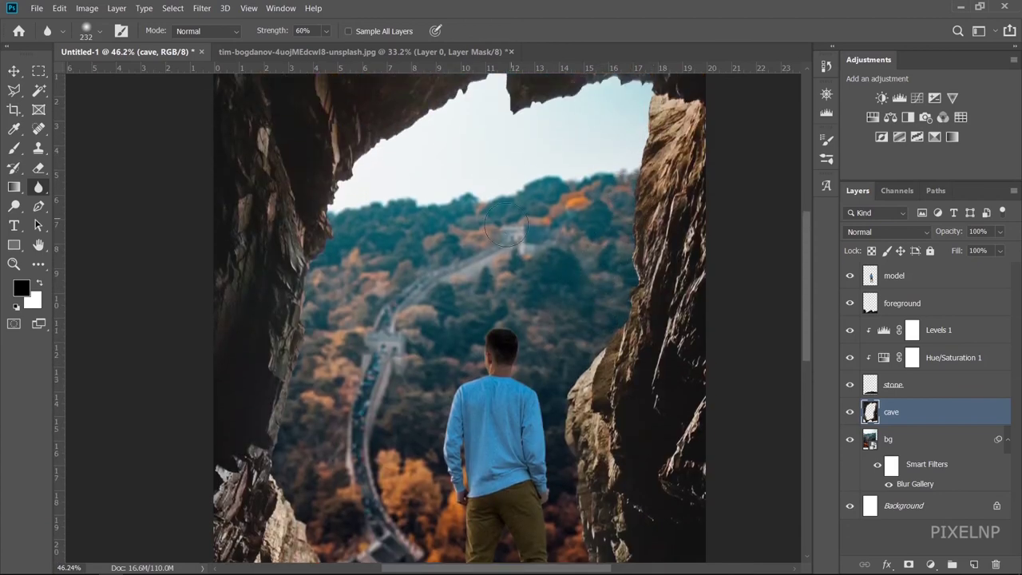
{"action": "scroll", "coordinate": [505, 224], "scroll_direction": "up", "scroll_amount": 1}
Paint blur over the cave's rock edges, raising Strength to 78%.
{"action": "left_click_drag", "start_coordinate": [468, 218], "coordinate": [484, 171]}
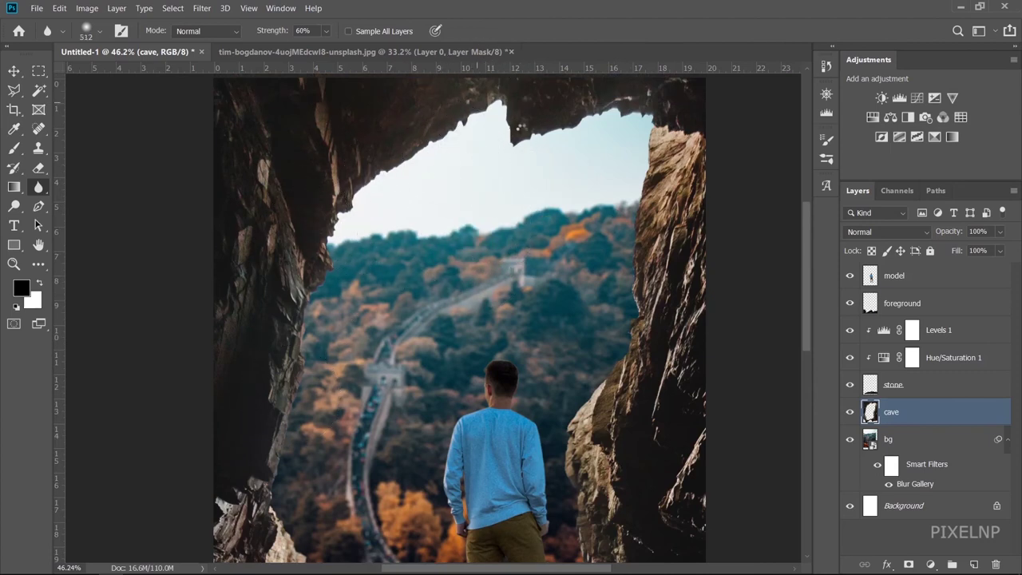
{"action": "scroll", "coordinate": [582, 263], "scroll_direction": "down", "scroll_amount": 4}
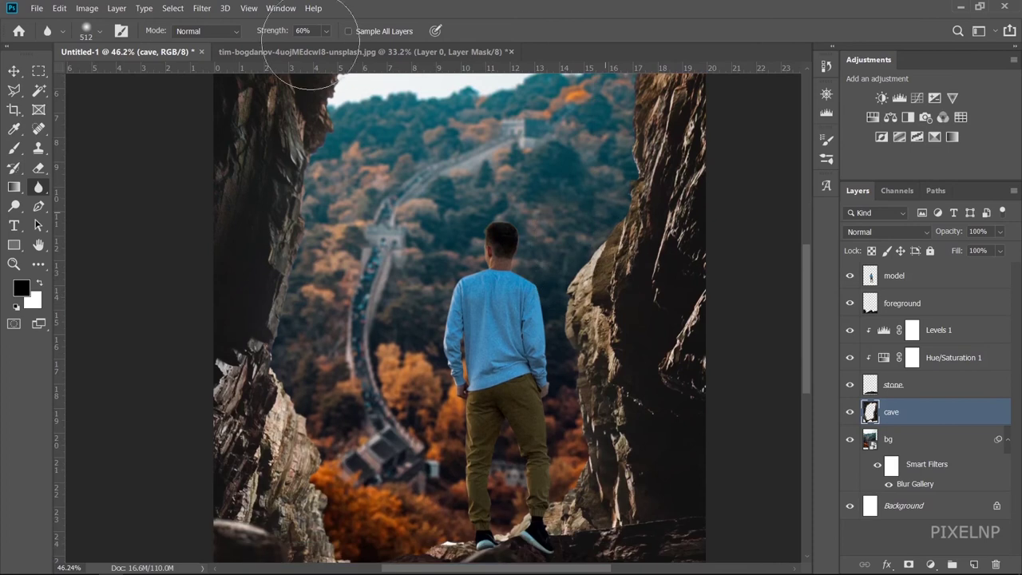
{"action": "left_click_drag", "start_coordinate": [274, 31], "coordinate": [288, 32]}
{"action": "scroll", "coordinate": [299, 280], "scroll_direction": "down", "scroll_amount": 2}
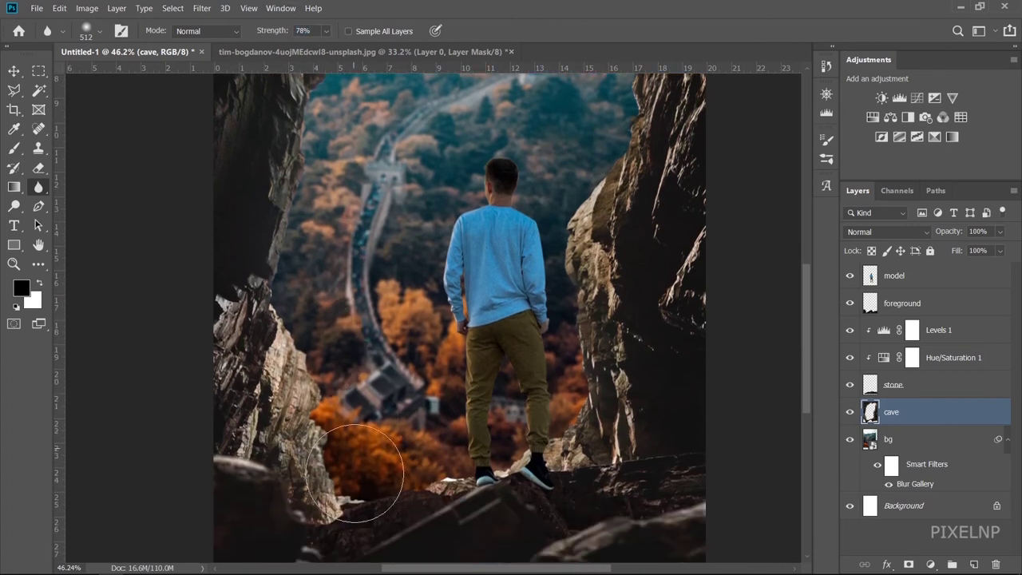
{"action": "scroll", "coordinate": [541, 239], "scroll_direction": "up", "scroll_amount": 2}
{"action": "scroll", "coordinate": [559, 239], "scroll_direction": "up", "scroll_amount": 3}
{"action": "scroll", "coordinate": [559, 143], "scroll_direction": "up", "scroll_amount": 1}
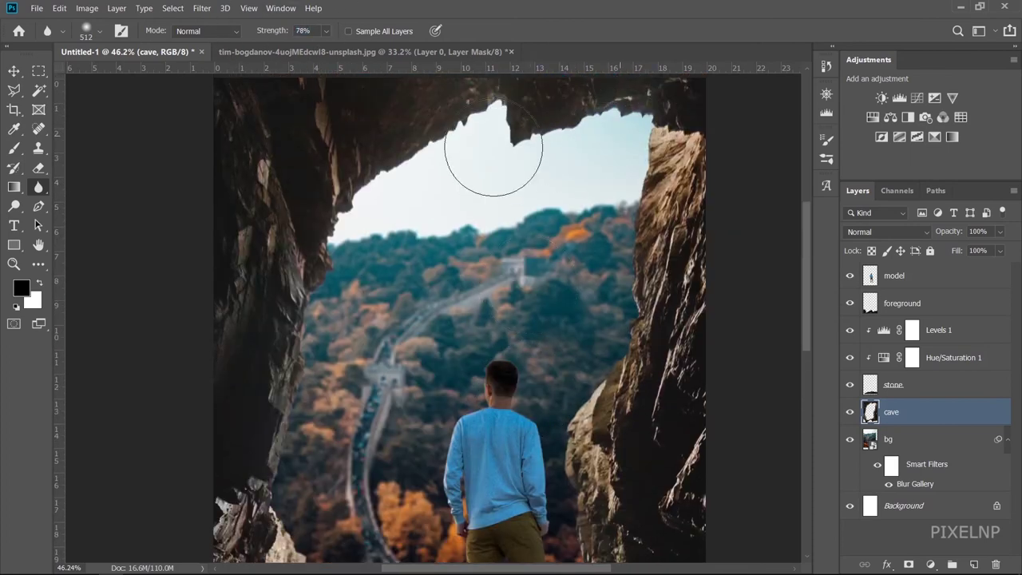
{"action": "scroll", "coordinate": [344, 303], "scroll_direction": "down", "scroll_amount": 3, "text": "alt"}
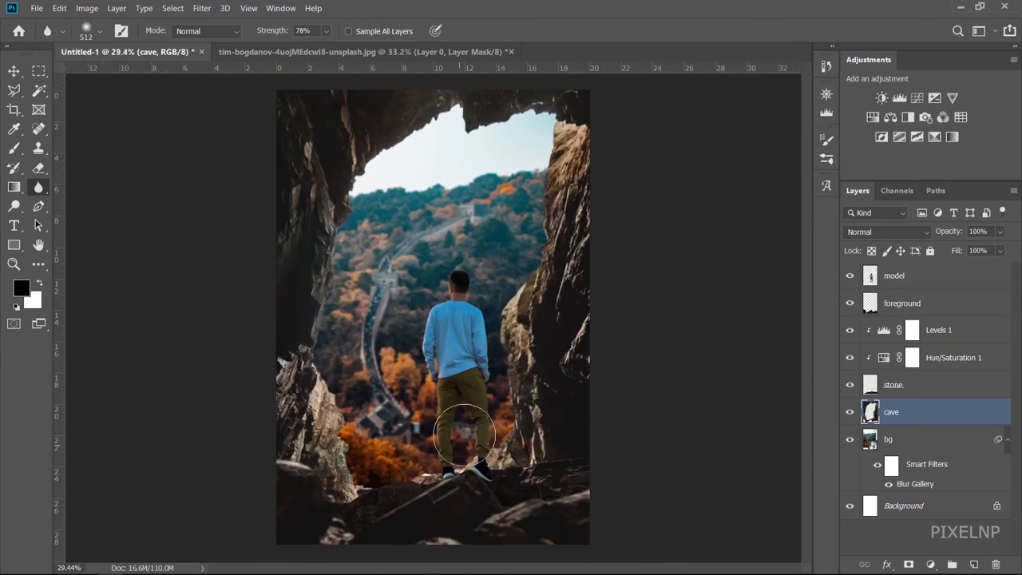
{"action": "scroll", "coordinate": [464, 436], "scroll_direction": "down", "scroll_amount": 1, "text": "alt"}
{"action": "scroll", "coordinate": [520, 529], "scroll_direction": "up", "scroll_amount": 1, "text": "alt"}
{"action": "scroll", "coordinate": [641, 499], "scroll_direction": "up", "scroll_amount": 1, "text": "alt"}
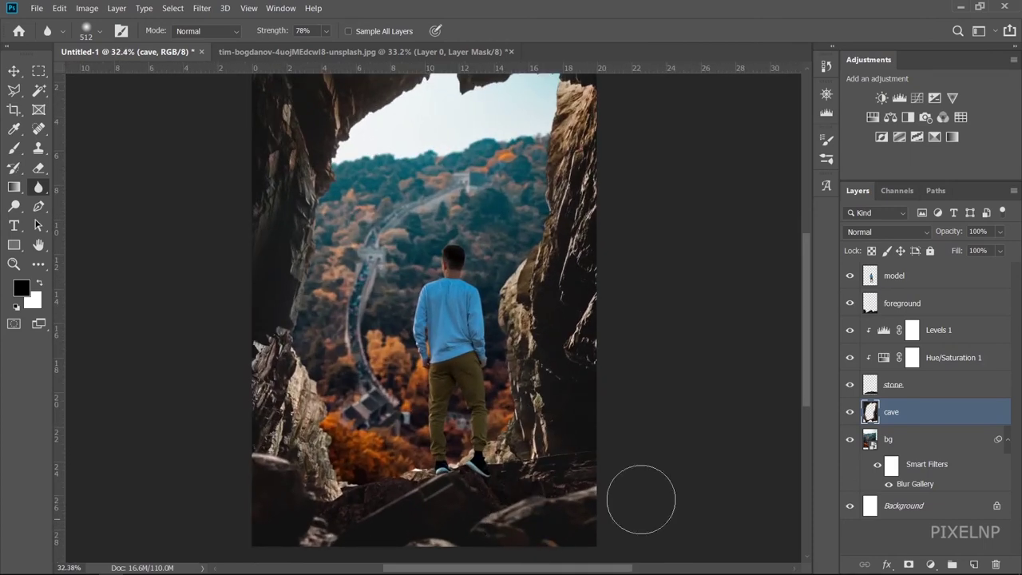
{"action": "left_click", "coordinate": [940, 303]}
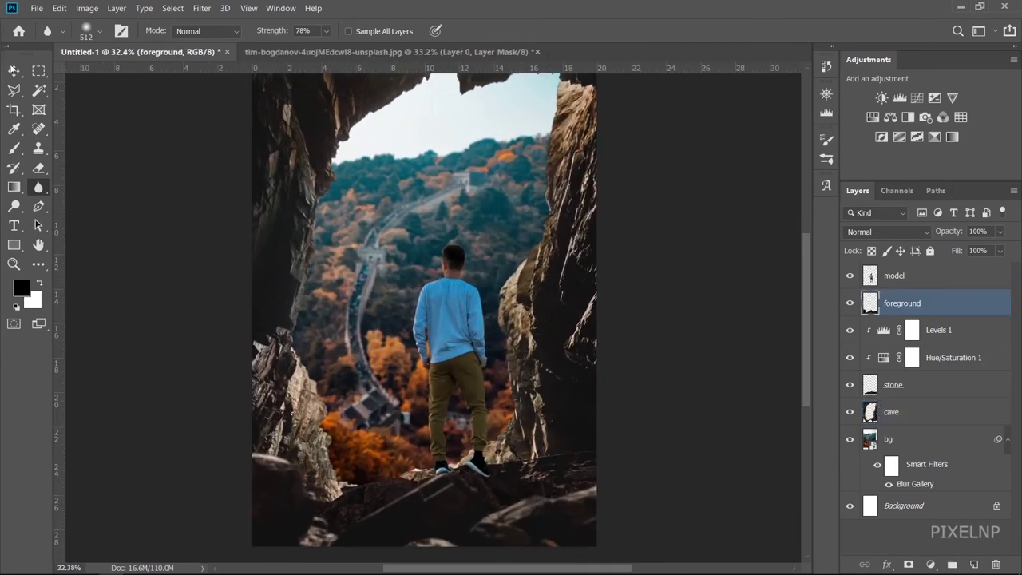
Move the foreground rocks slightly down, narrow them to about 89% width, and commit.
{"action": "key", "text": "v"}
{"action": "mouse_move", "coordinate": [431, 515]}
{"action": "left_mouse_down"}
{"action": "mouse_move", "coordinate": [432, 526]}
{"action": "mouse_move", "coordinate": [419, 529]}
{"action": "left_mouse_up"}
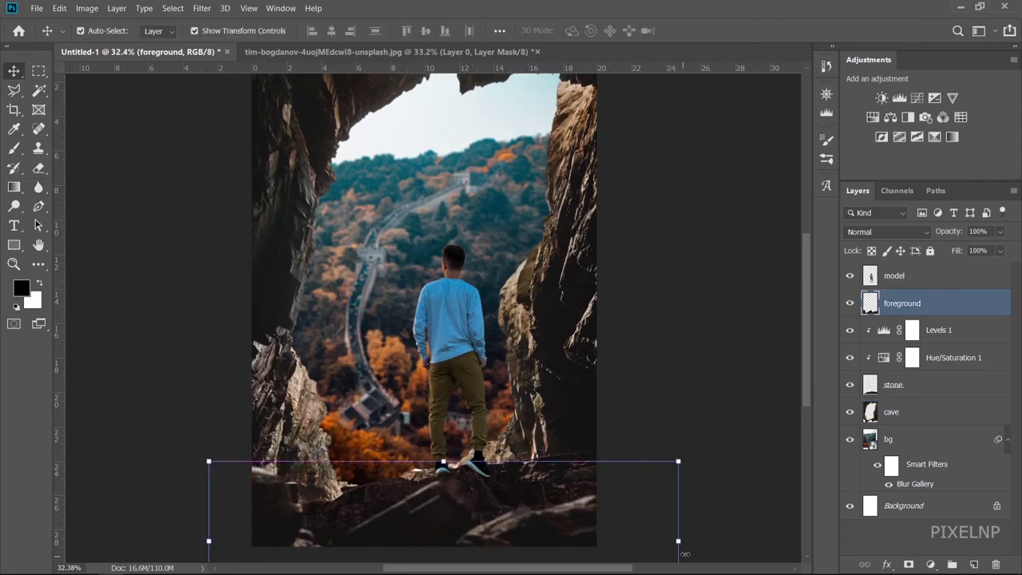
{"action": "left_click_drag", "start_coordinate": [677, 542], "coordinate": [649, 542]}
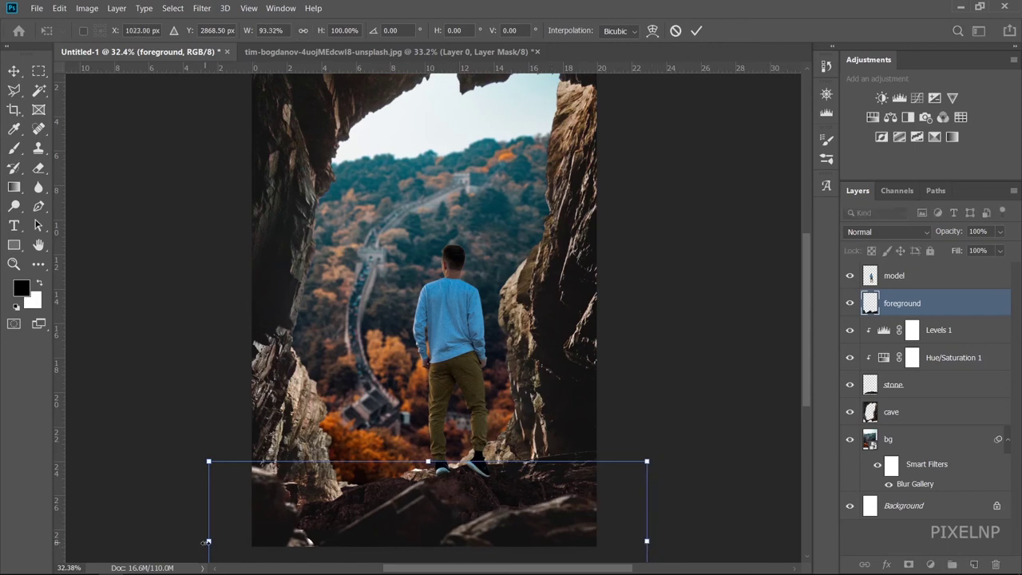
{"action": "left_click_drag", "start_coordinate": [208, 542], "coordinate": [229, 542]}
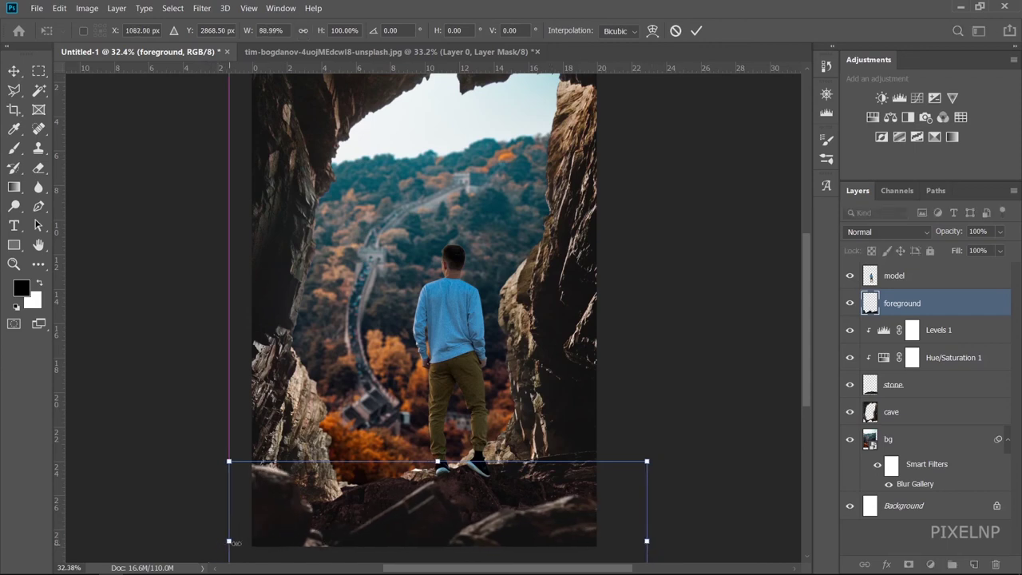
{"action": "key", "text": "Return"}
Deselect the foreground layer and fit the whole composite in view.
{"action": "left_click", "coordinate": [716, 319]}
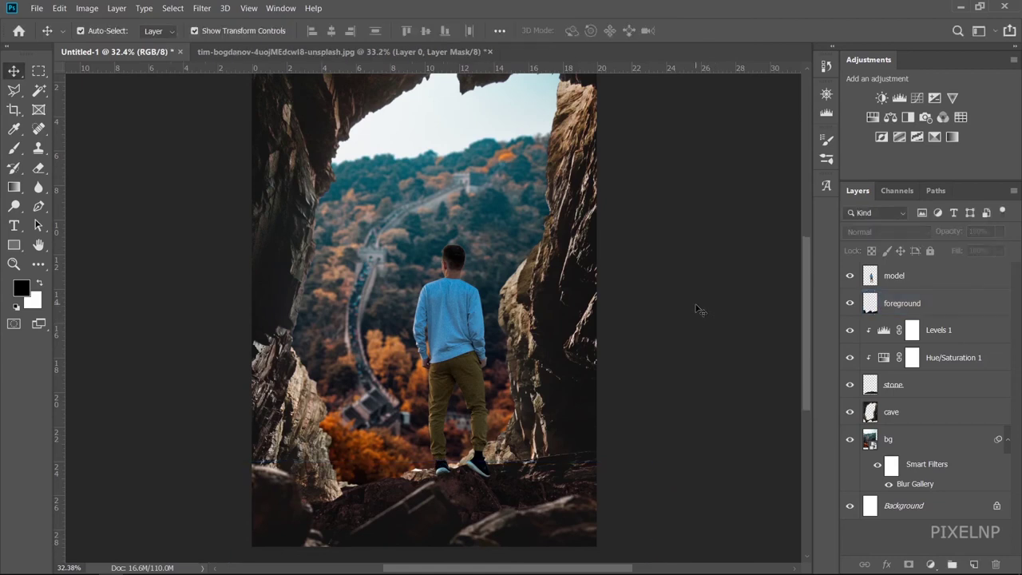
{"action": "key", "text": "ctrl+0"}
{"action": "scroll", "coordinate": [574, 481], "scroll_direction": "down", "scroll_amount": 1}
{"action": "scroll", "coordinate": [575, 481], "scroll_direction": "up", "scroll_amount": 1}
{"action": "scroll", "coordinate": [575, 482], "scroll_direction": "up", "scroll_amount": 2}
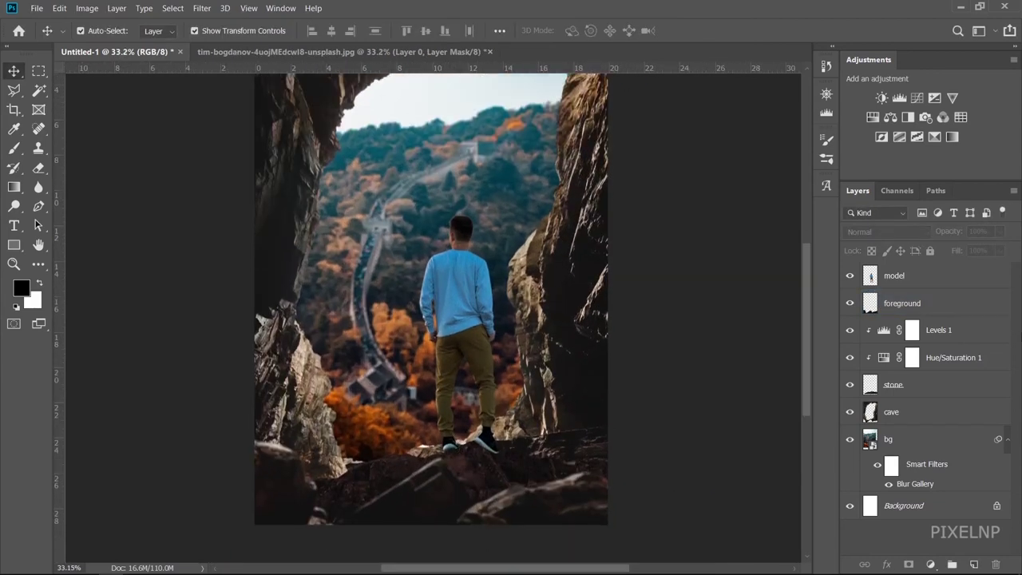
Blur the cave layer's rock edges beside the man's feet and along the left side.
{"action": "left_click", "coordinate": [925, 412]}
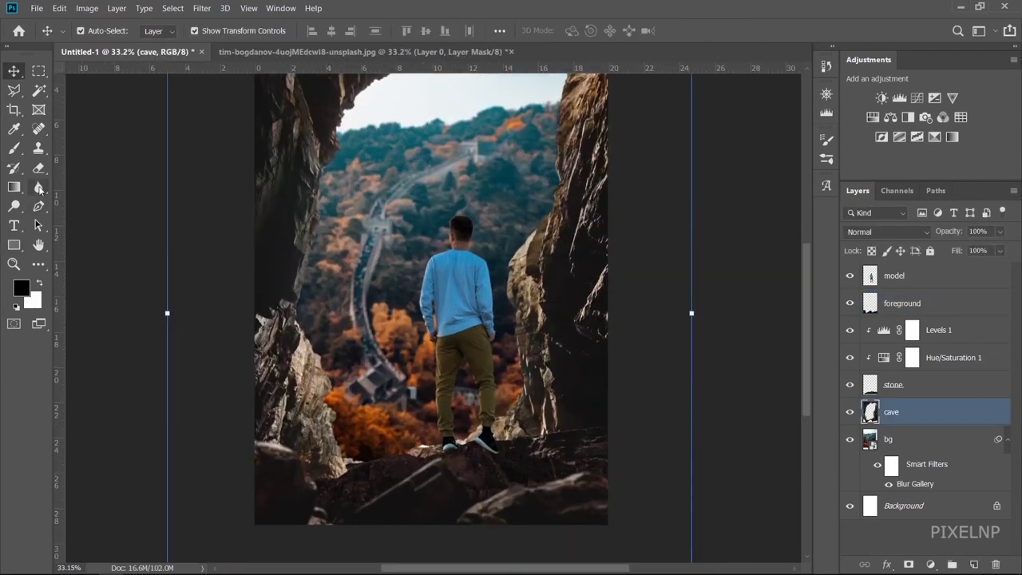
{"action": "left_click", "coordinate": [39, 186]}
{"action": "left_click_drag", "start_coordinate": [386, 448], "coordinate": [507, 437]}
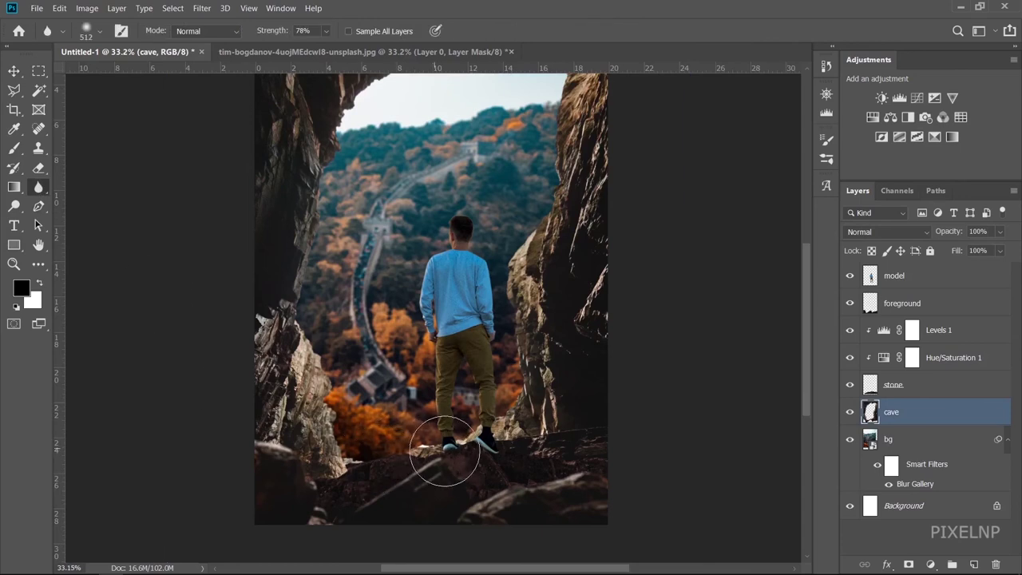
{"action": "mouse_move", "coordinate": [342, 468]}
{"action": "left_mouse_down"}
{"action": "mouse_move", "coordinate": [349, 397]}
{"action": "mouse_move", "coordinate": [361, 431]}
{"action": "mouse_move", "coordinate": [447, 457]}
{"action": "mouse_move", "coordinate": [509, 409]}
{"action": "left_mouse_up"}
{"action": "left_click_drag", "start_coordinate": [262, 331], "coordinate": [273, 334]}
{"action": "scroll", "coordinate": [274, 324], "scroll_direction": "down", "scroll_amount": 2}
Return to the Move tool and select all layers from model down to bg.
{"action": "key", "text": "v"}
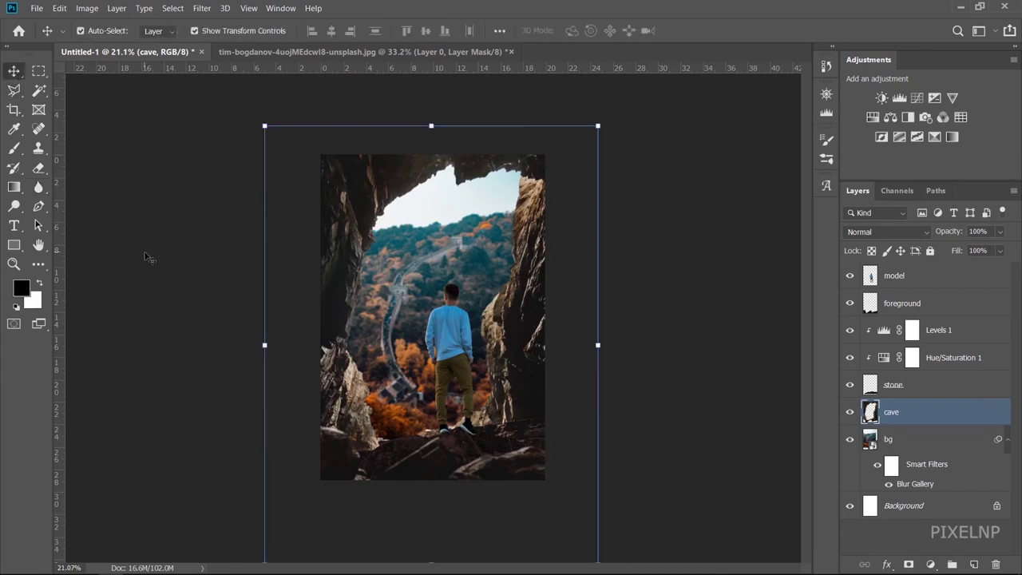
{"action": "left_click", "coordinate": [449, 335]}
{"action": "left_click", "coordinate": [600, 407]}
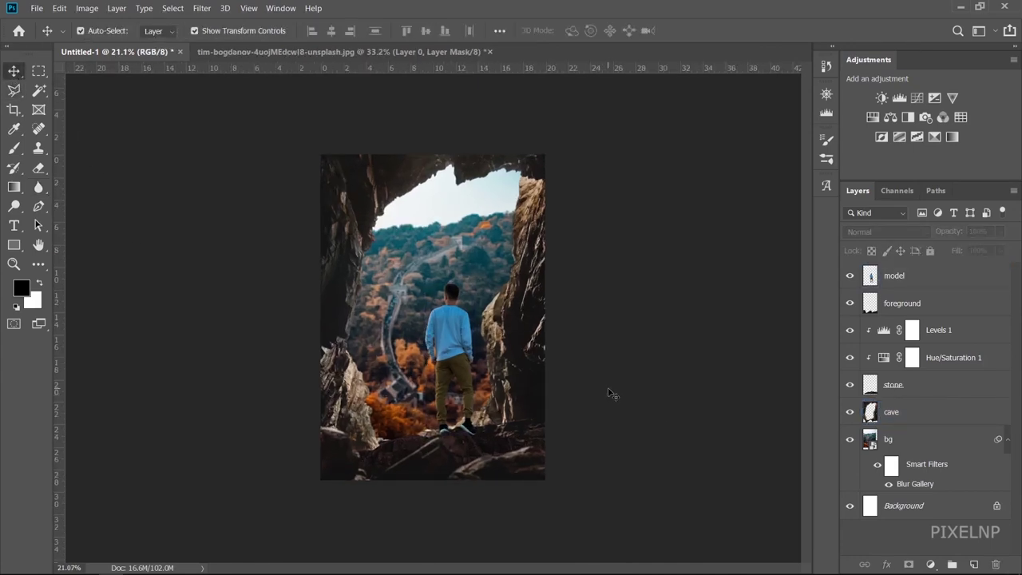
{"action": "left_click", "coordinate": [941, 285]}
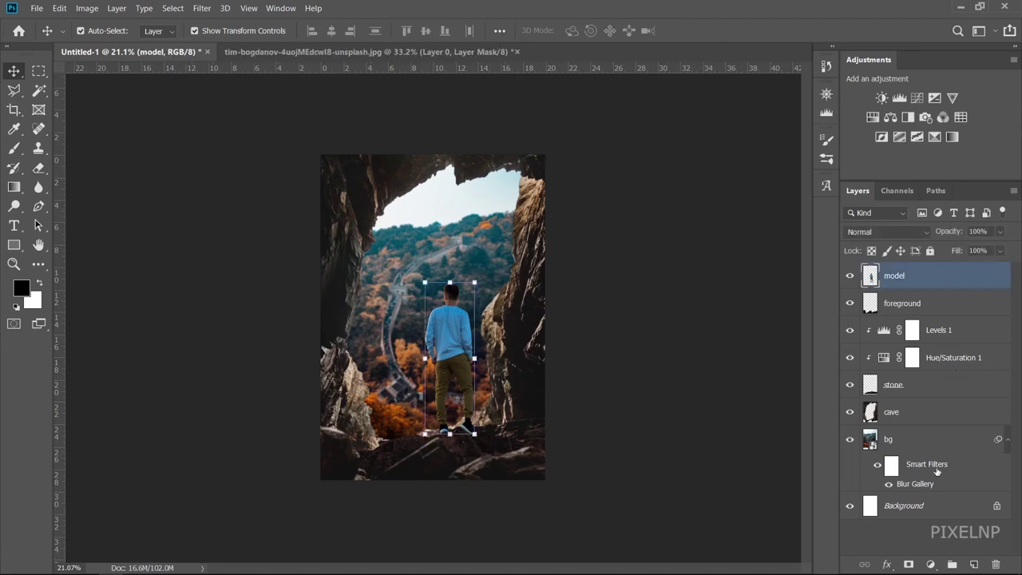
{"action": "left_click", "coordinate": [928, 444], "text": "shift"}
Convert the selected layers into a single smart object named model.
{"action": "right_click", "coordinate": [928, 444]}
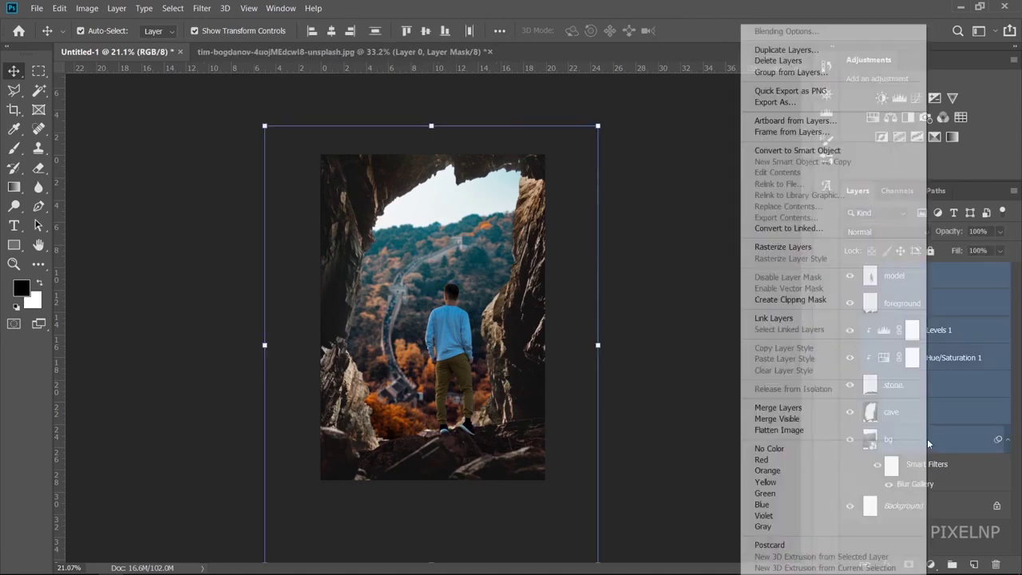
{"action": "left_click", "coordinate": [840, 150]}
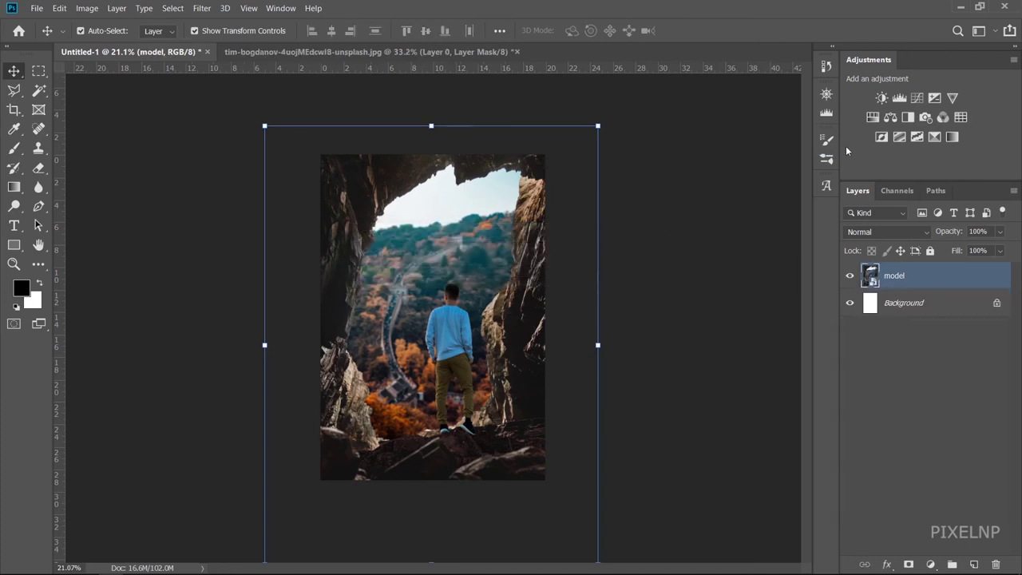
{"action": "left_click", "coordinate": [930, 565]}
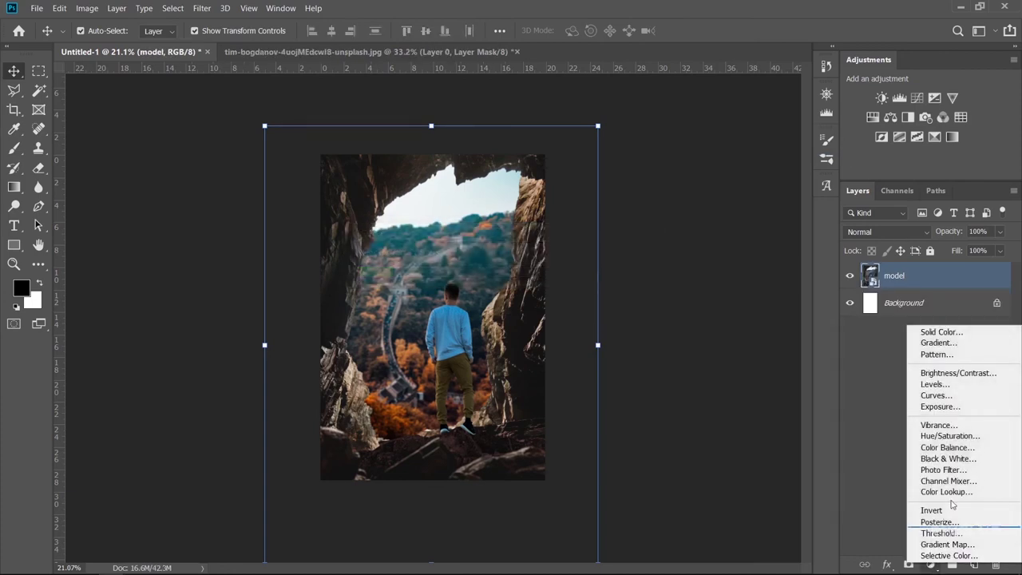
Add a Gradient Map adjustment above model using the brown-to-cream sepia preset.
{"action": "left_click", "coordinate": [954, 544]}
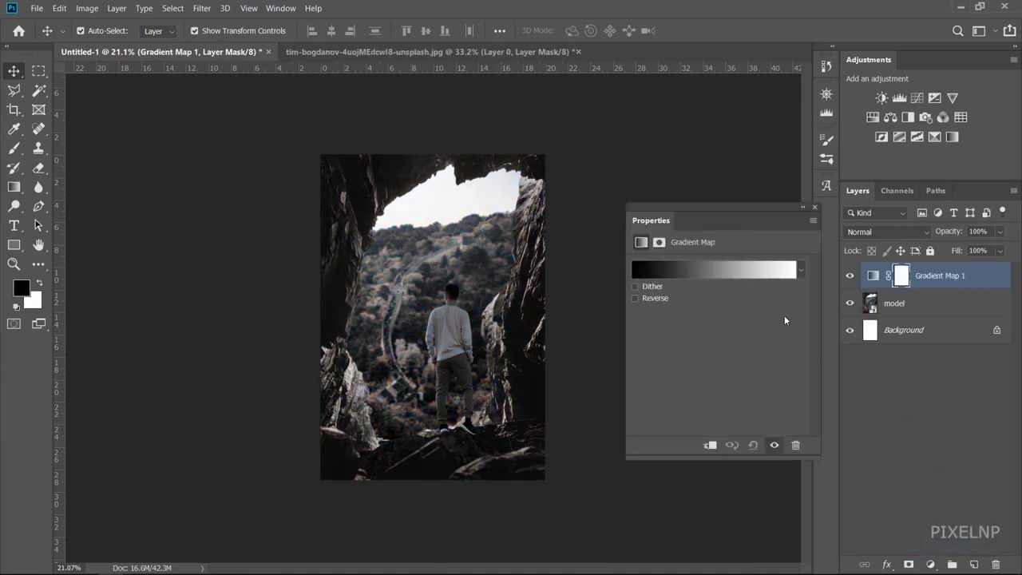
{"action": "left_click", "coordinate": [739, 272]}
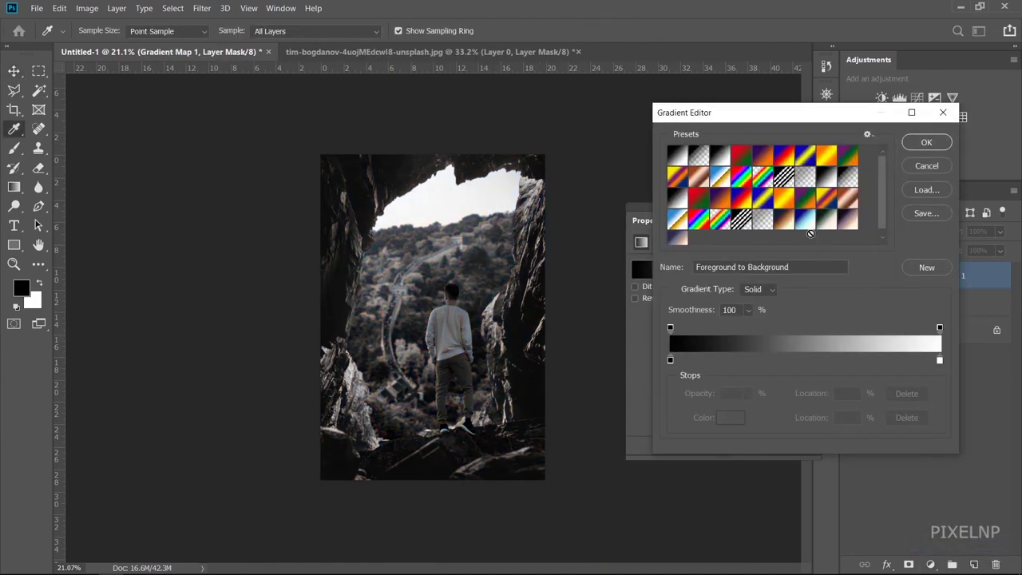
{"action": "left_click", "coordinate": [786, 227]}
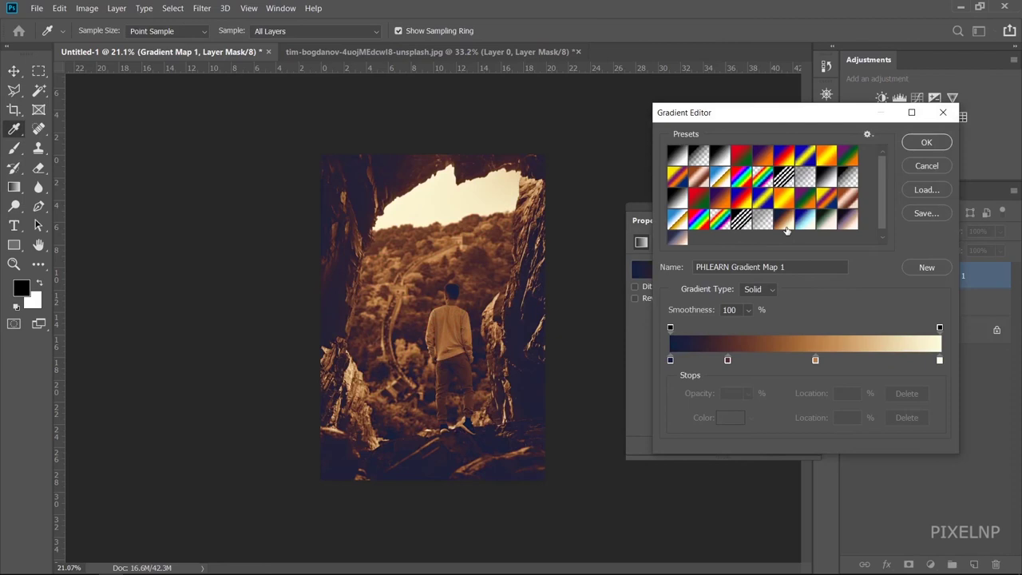
{"action": "left_click", "coordinate": [927, 142]}
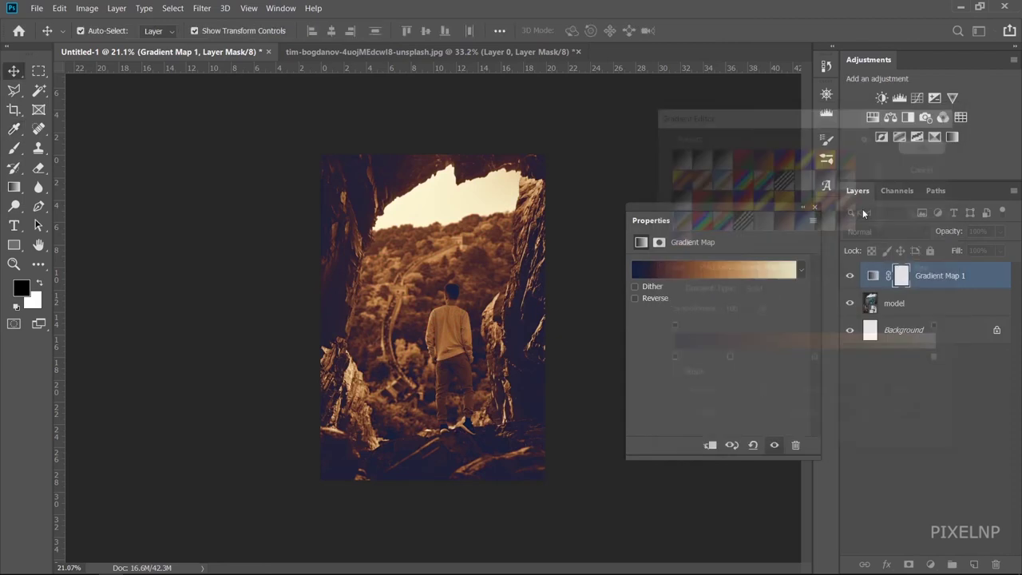
Lower Gradient Map 1 opacity to about 11%, toggling it to compare the effect.
{"action": "left_click", "coordinate": [905, 397]}
{"action": "left_click", "coordinate": [956, 278]}
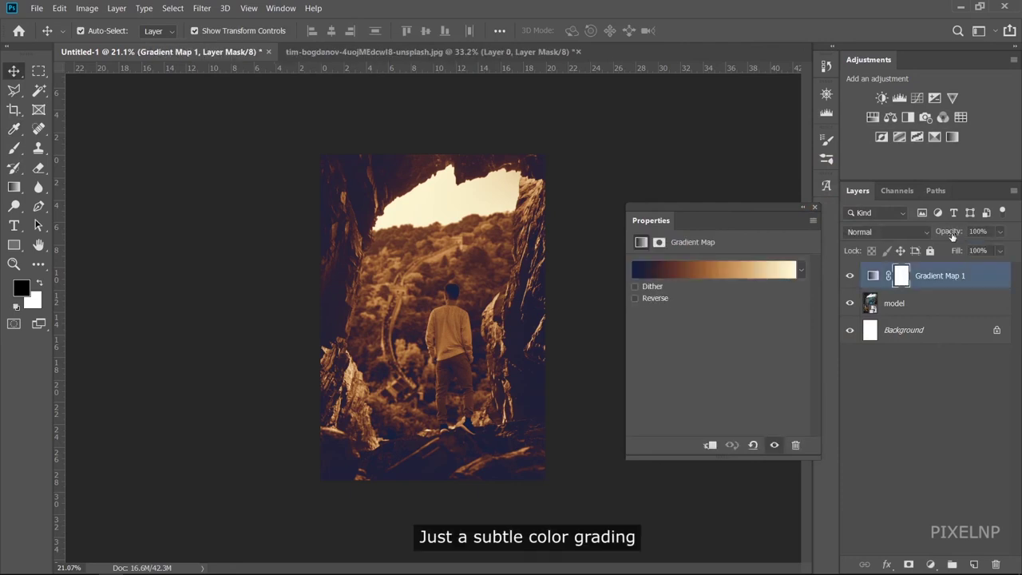
{"action": "type", "text": "0"}
{"action": "key", "text": "Return"}
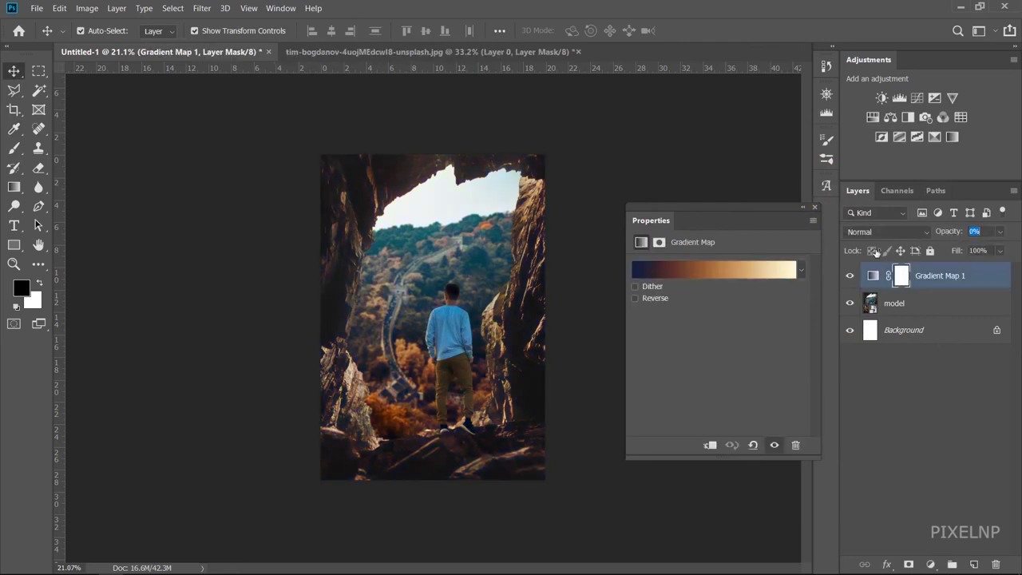
{"action": "type", "text": "34"}
{"action": "key", "text": "Return"}
{"action": "type", "text": "10"}
{"action": "key", "text": "Return"}
{"action": "left_click", "coordinate": [879, 269]}
{"action": "left_click", "coordinate": [851, 276]}
{"action": "left_click", "coordinate": [851, 277]}
{"action": "left_click", "coordinate": [815, 208]}
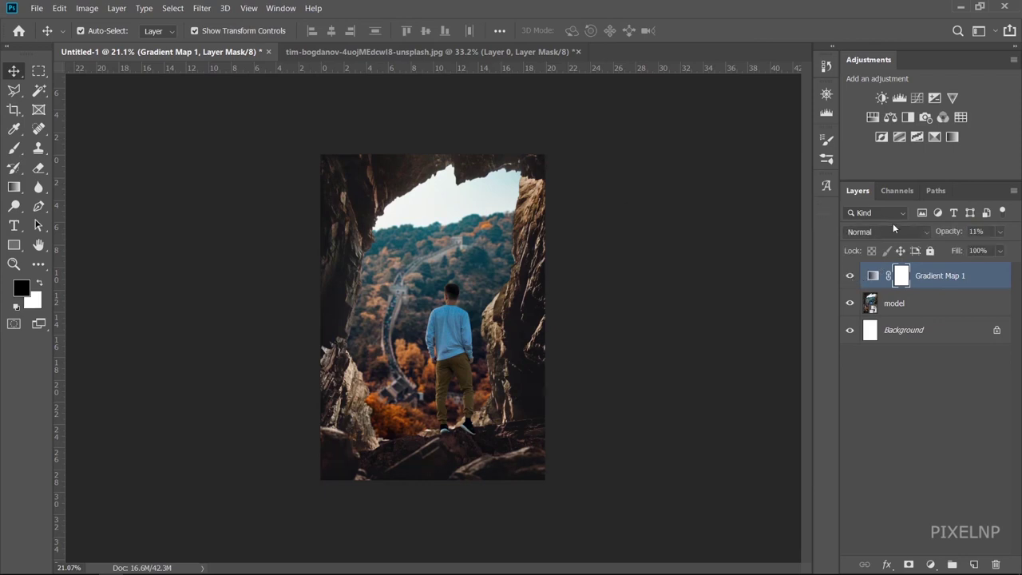
Open the Camera Raw Filter on the model layer.
{"action": "left_click", "coordinate": [944, 304]}
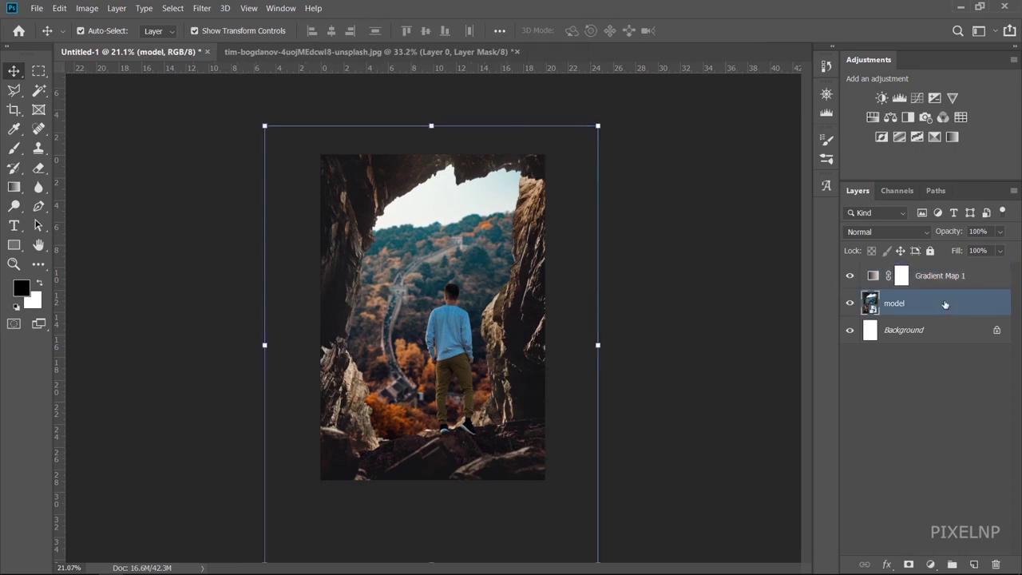
{"action": "left_click", "coordinate": [203, 8]}
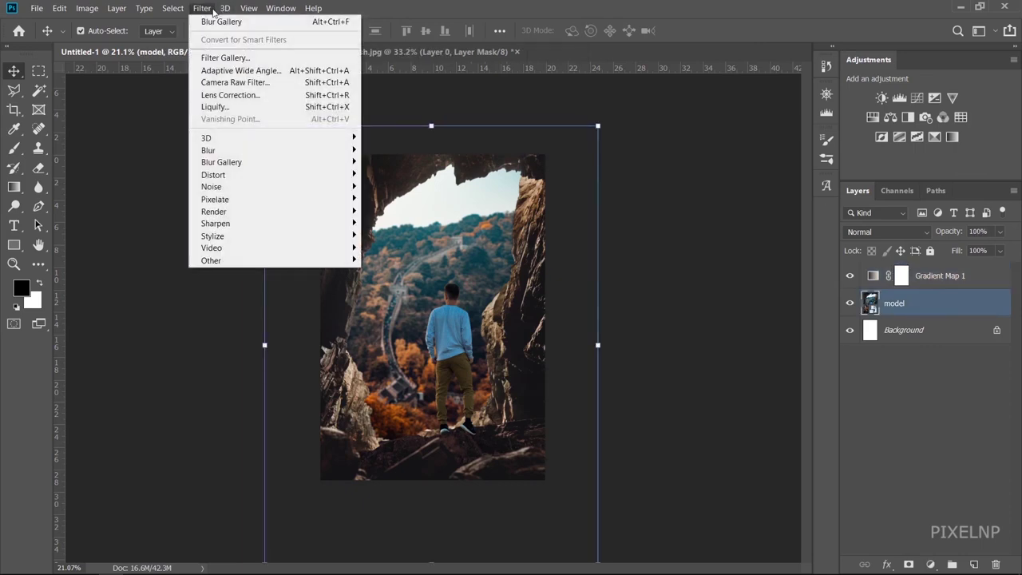
{"action": "left_click", "coordinate": [319, 82]}
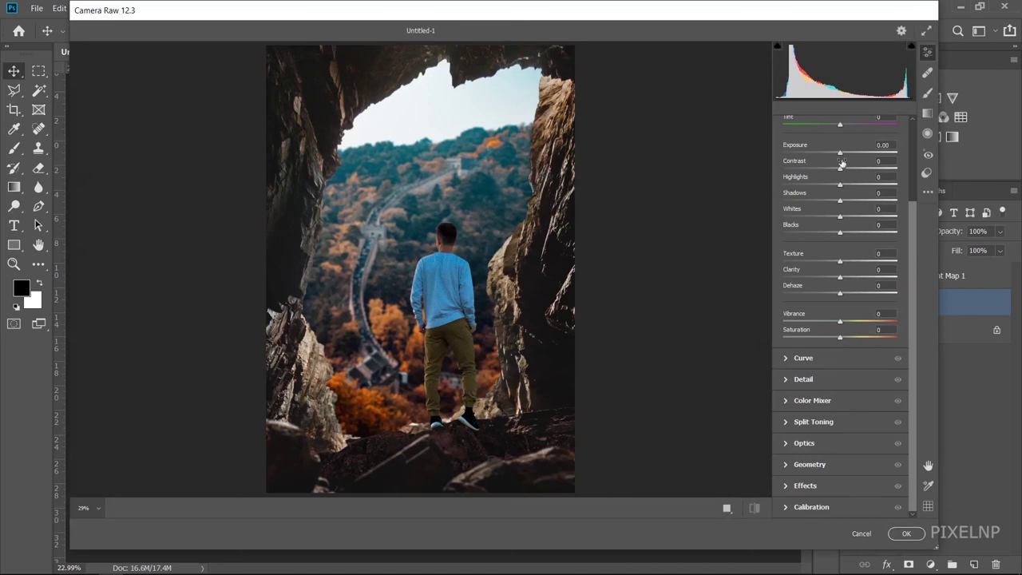
Set contrast +5, highlights -21, lift shadows and whites, deepen blacks, clarity +11, slight vibrance.
{"action": "left_click_drag", "start_coordinate": [841, 172], "coordinate": [844, 170]}
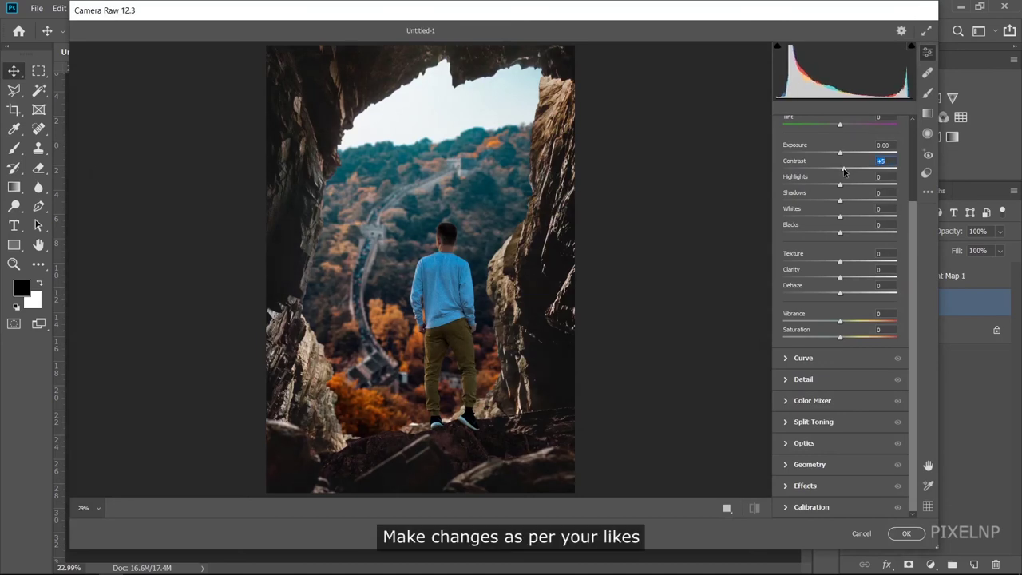
{"action": "left_click_drag", "start_coordinate": [840, 185], "coordinate": [828, 187]}
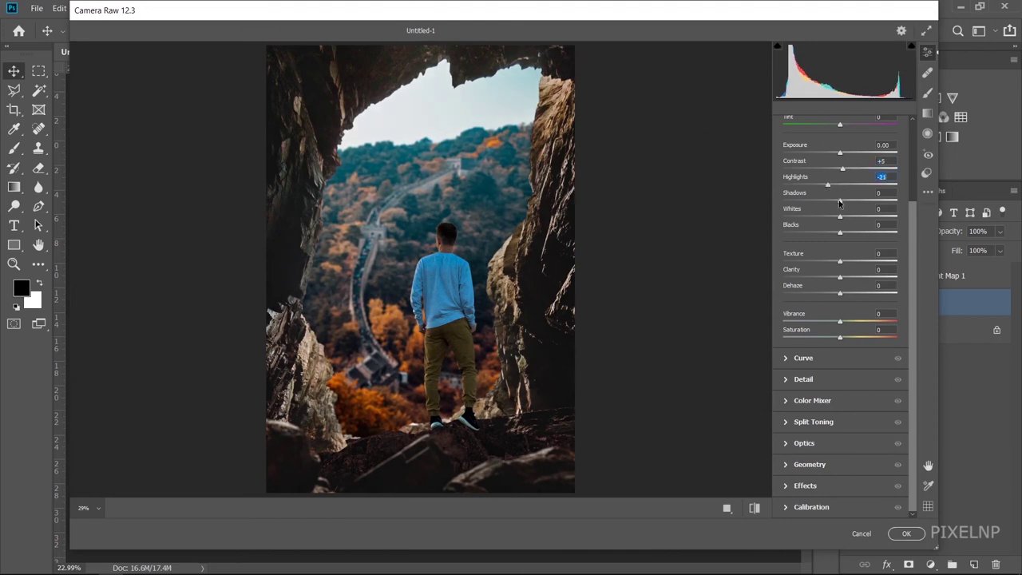
{"action": "mouse_move", "coordinate": [839, 200]}
{"action": "left_mouse_down"}
{"action": "mouse_move", "coordinate": [857, 202]}
{"action": "mouse_move", "coordinate": [857, 218]}
{"action": "left_mouse_up"}
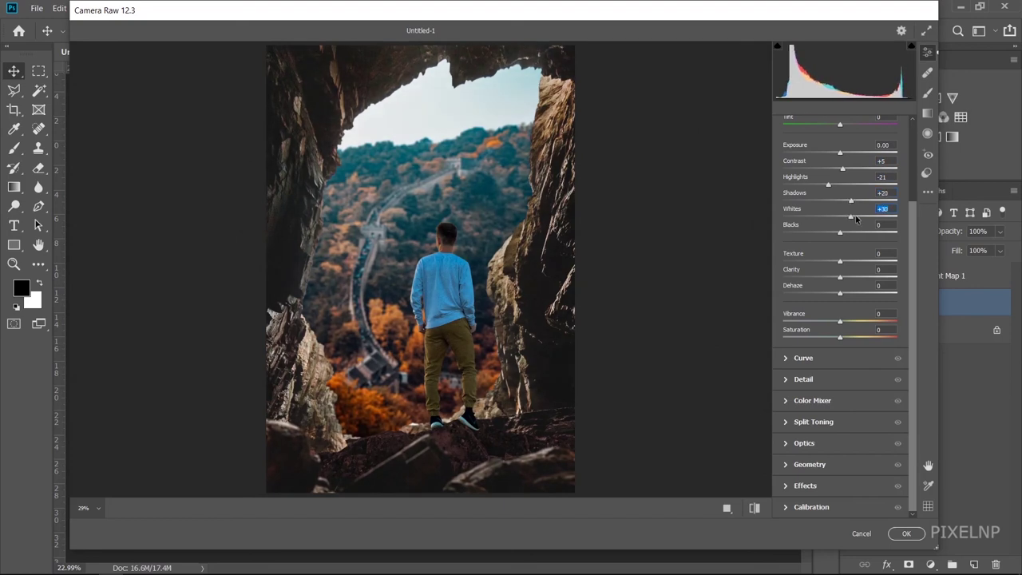
{"action": "left_click_drag", "start_coordinate": [840, 234], "coordinate": [828, 234]}
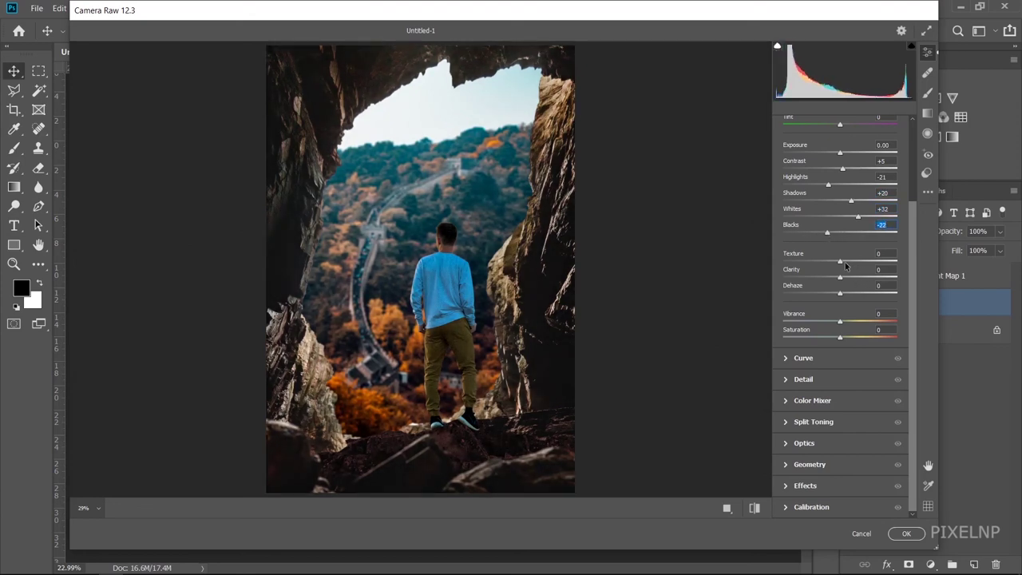
{"action": "left_click_drag", "start_coordinate": [840, 277], "coordinate": [850, 281]}
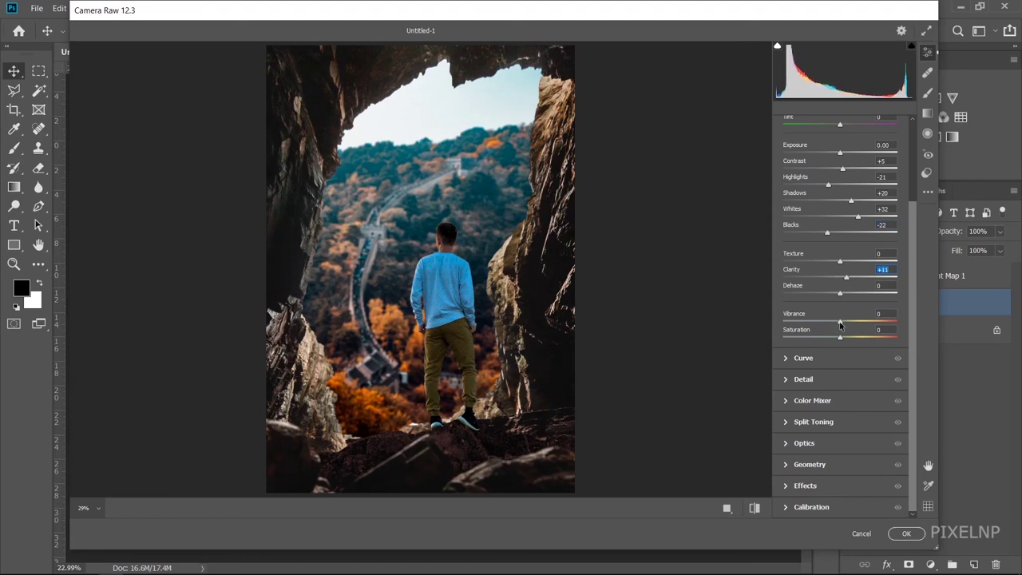
{"action": "mouse_move", "coordinate": [840, 323]}
{"action": "left_mouse_down"}
{"action": "mouse_move", "coordinate": [849, 328]}
{"action": "mouse_move", "coordinate": [832, 341]}
{"action": "left_mouse_up"}
Add an edge-darkening vignette and review the tone curve and sharpening settings.
{"action": "left_click", "coordinate": [788, 487]}
{"action": "type", "text": "4"}
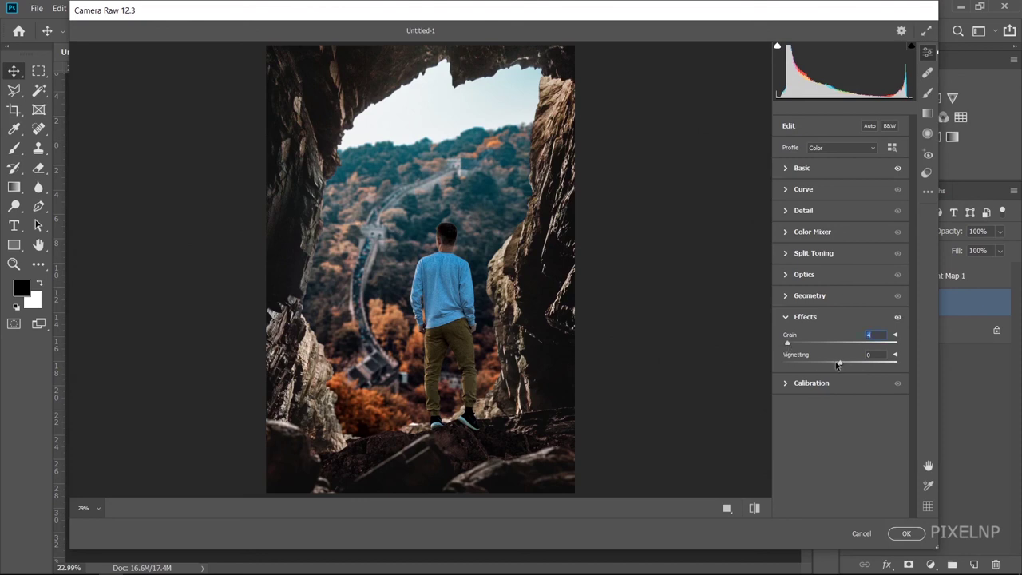
{"action": "left_click_drag", "start_coordinate": [840, 364], "coordinate": [839, 364]}
{"action": "left_click", "coordinate": [790, 190]}
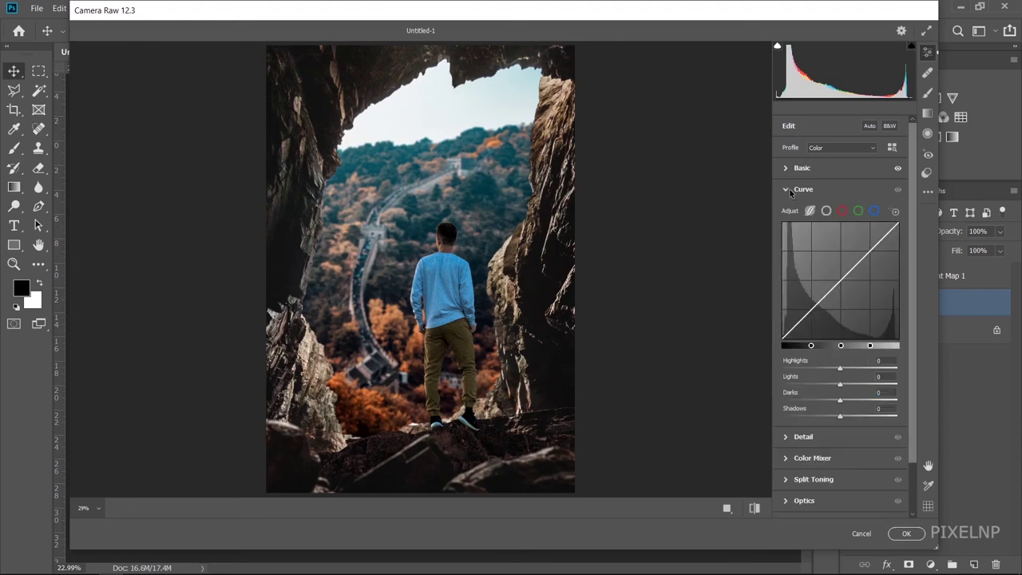
{"action": "left_click", "coordinate": [795, 436]}
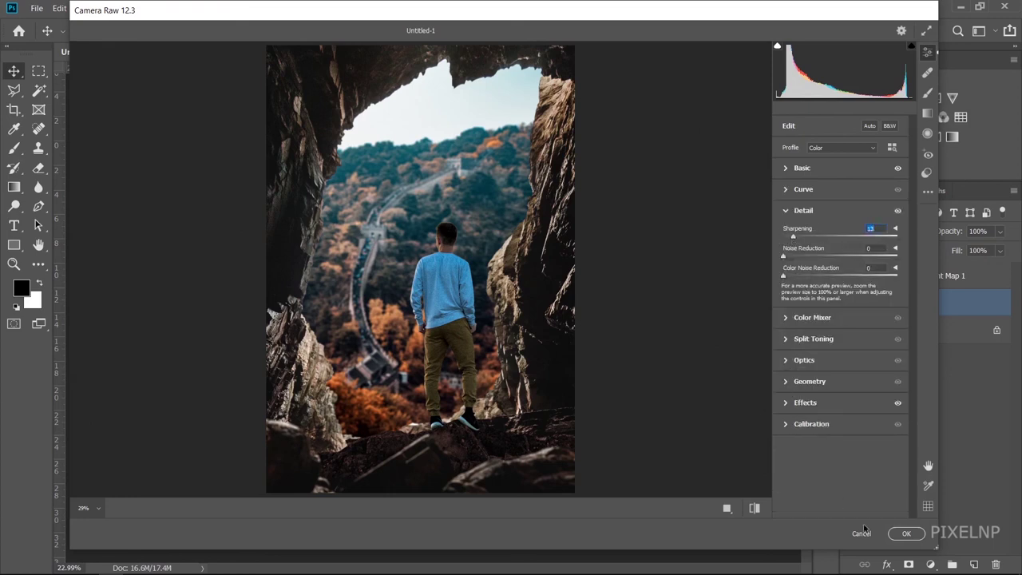
Apply the Camera Raw adjustments to the model layer with OK.
{"action": "left_click", "coordinate": [895, 533]}
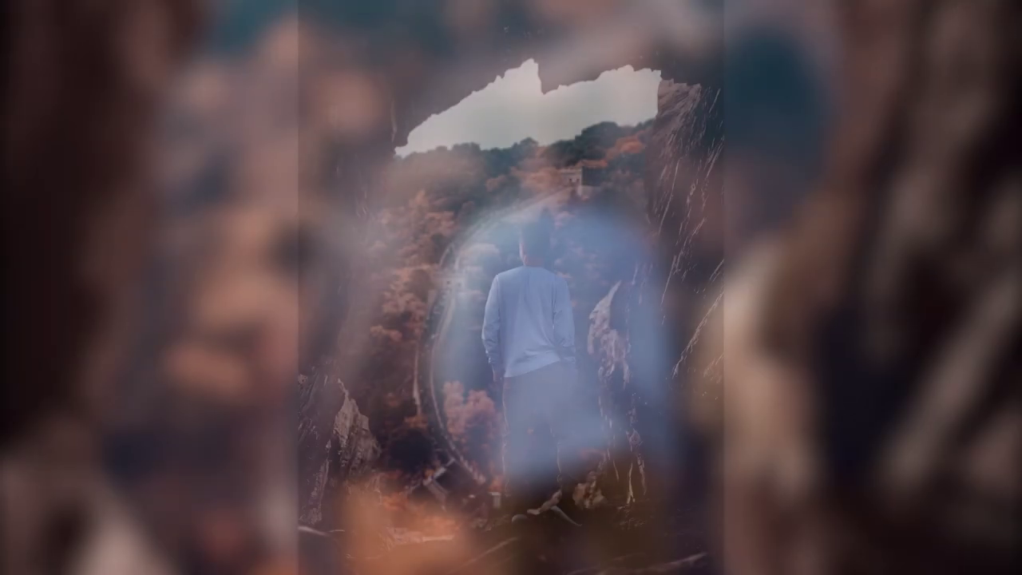